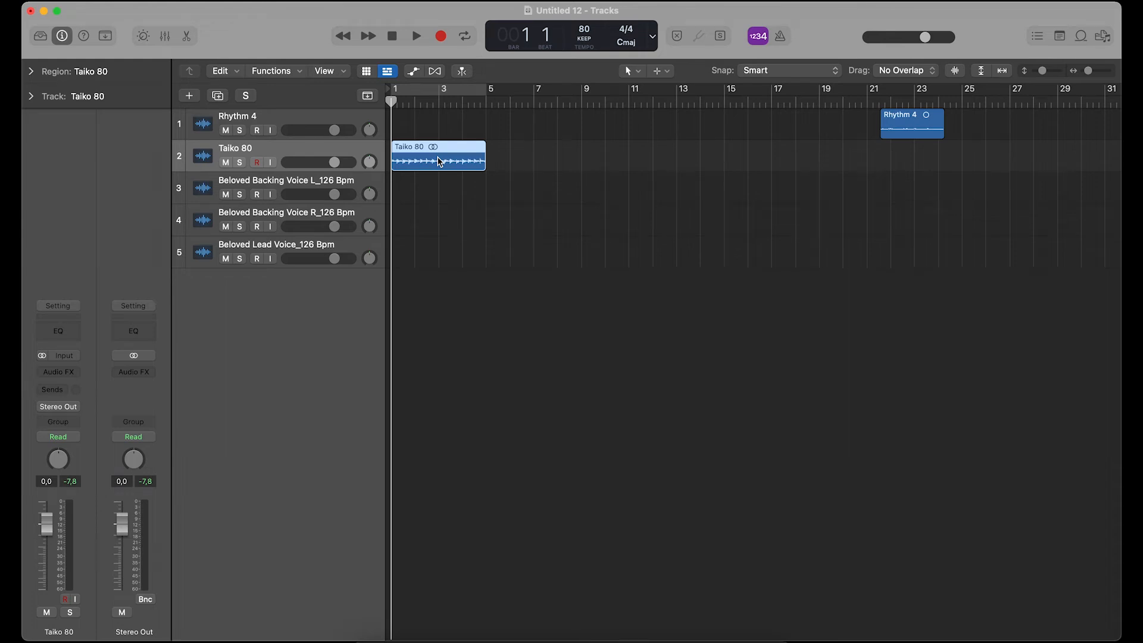
- Insert the ab Delay plug-in on the Taiko 80 track and place its window clear of the Taiko region
click(55, 374)
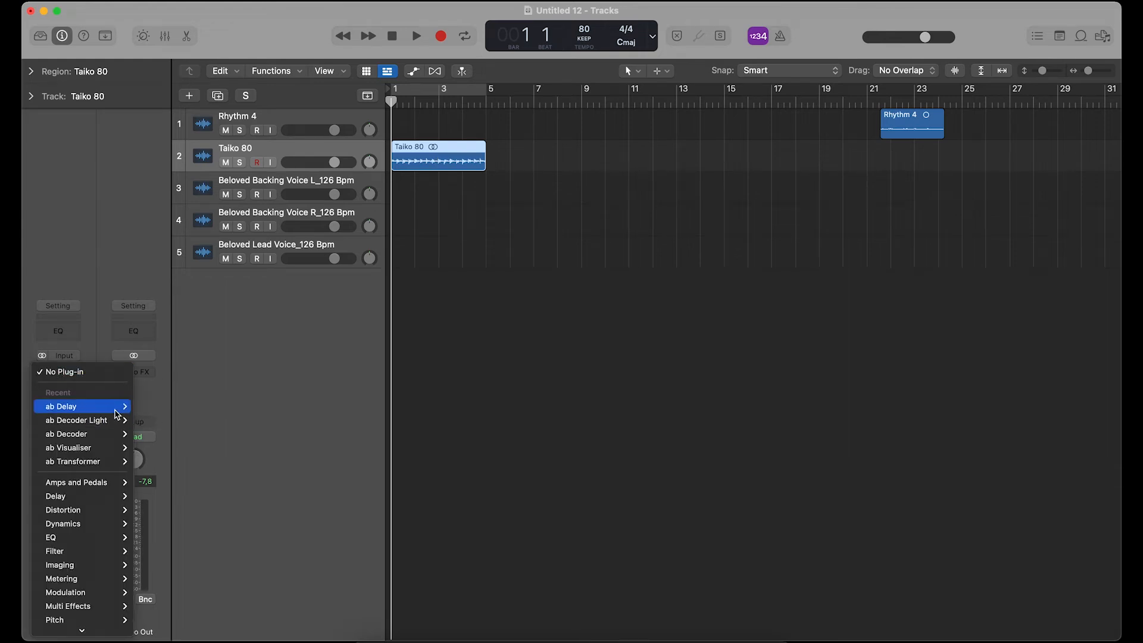
mouse_move(117, 415)
click(138, 407)
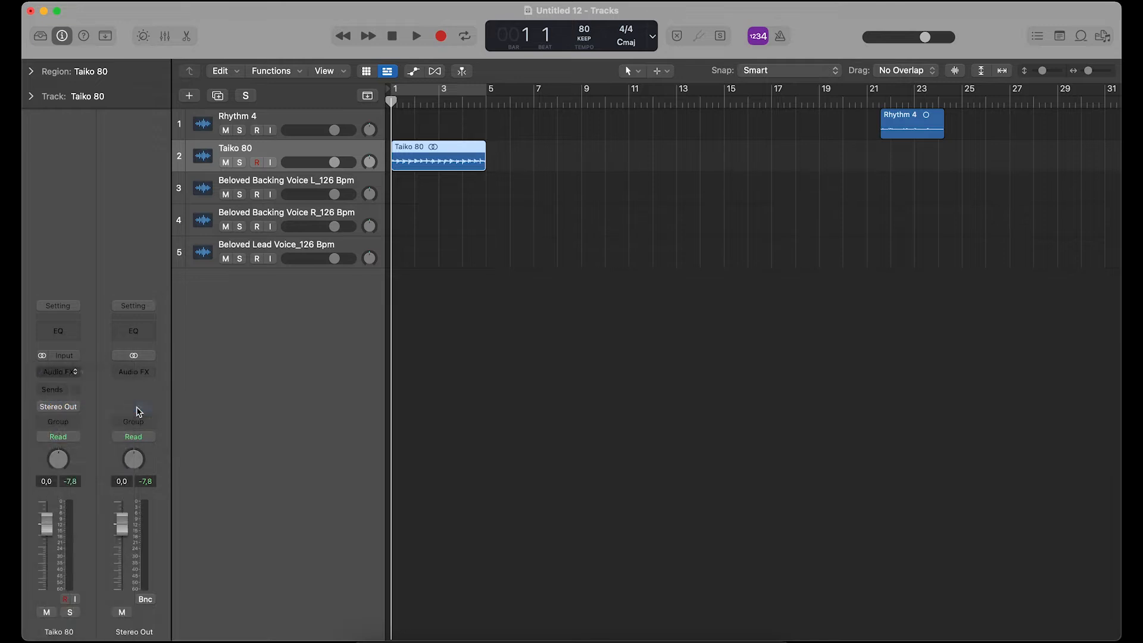
drag(454, 175, 769, 79)
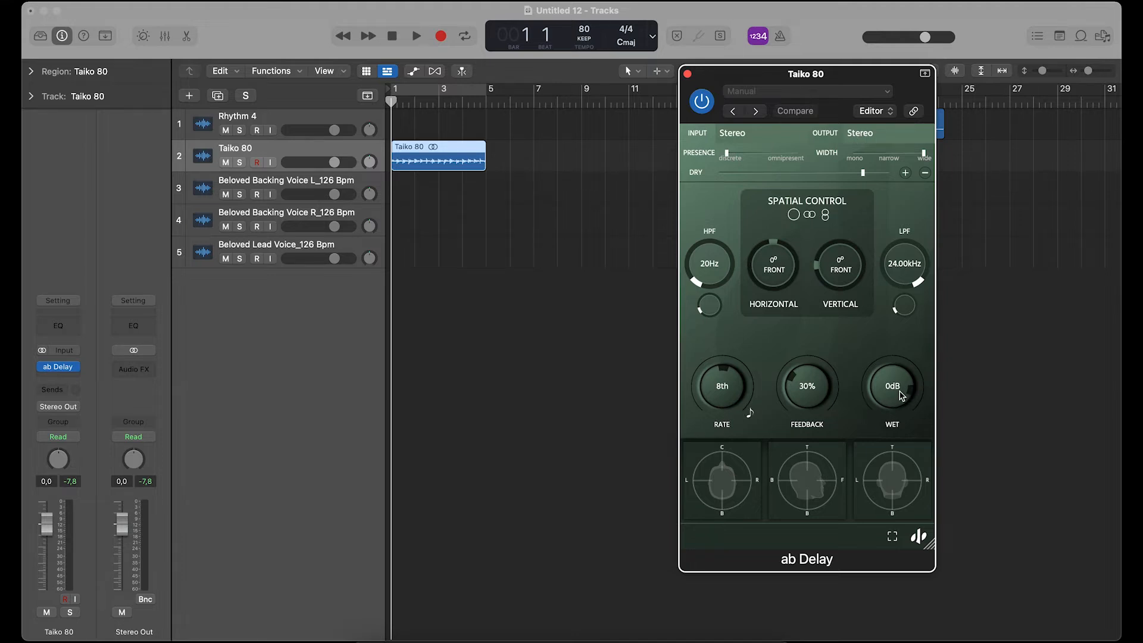
- Lower the delay's wet level to -144 dB, play the dry loop briefly and return the playhead to bar 1
drag(902, 395, 936, 576)
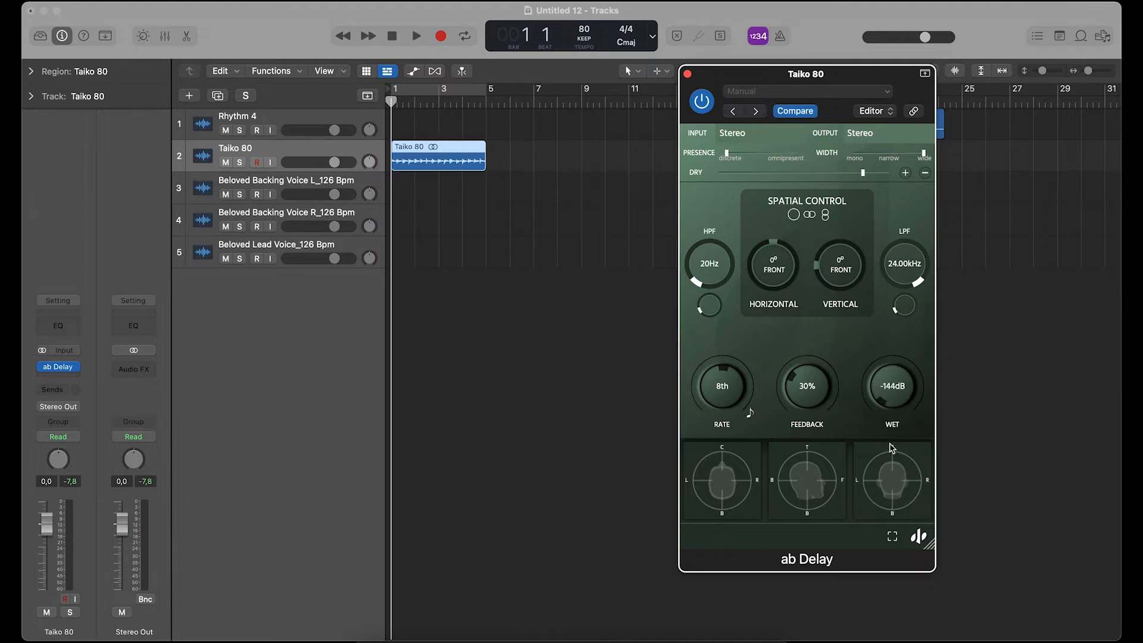
key(space)
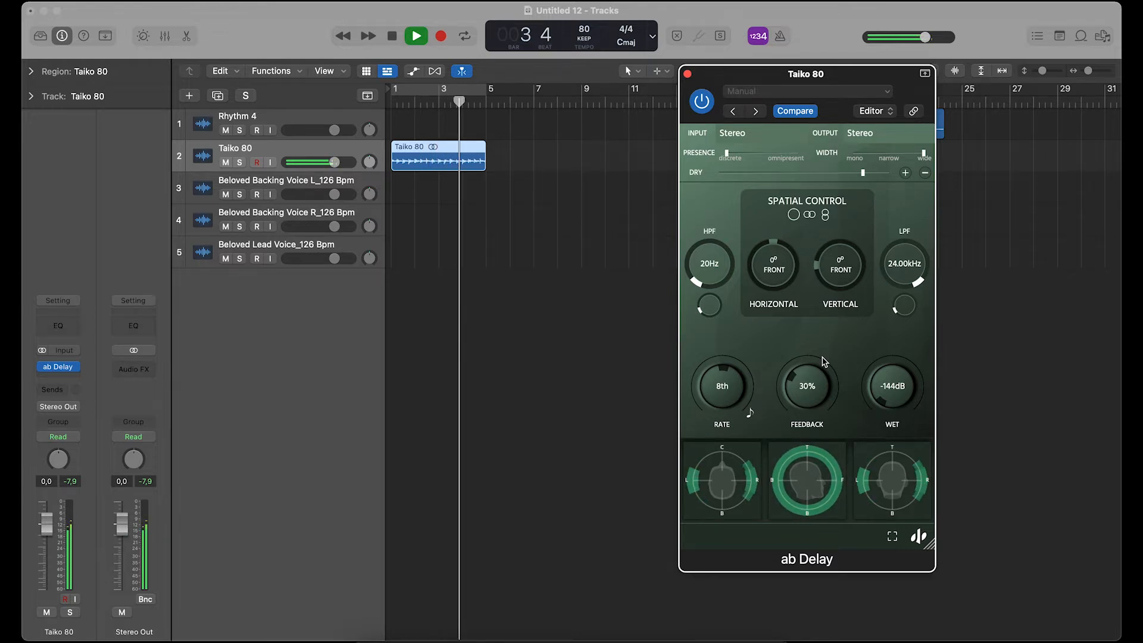
key(space)
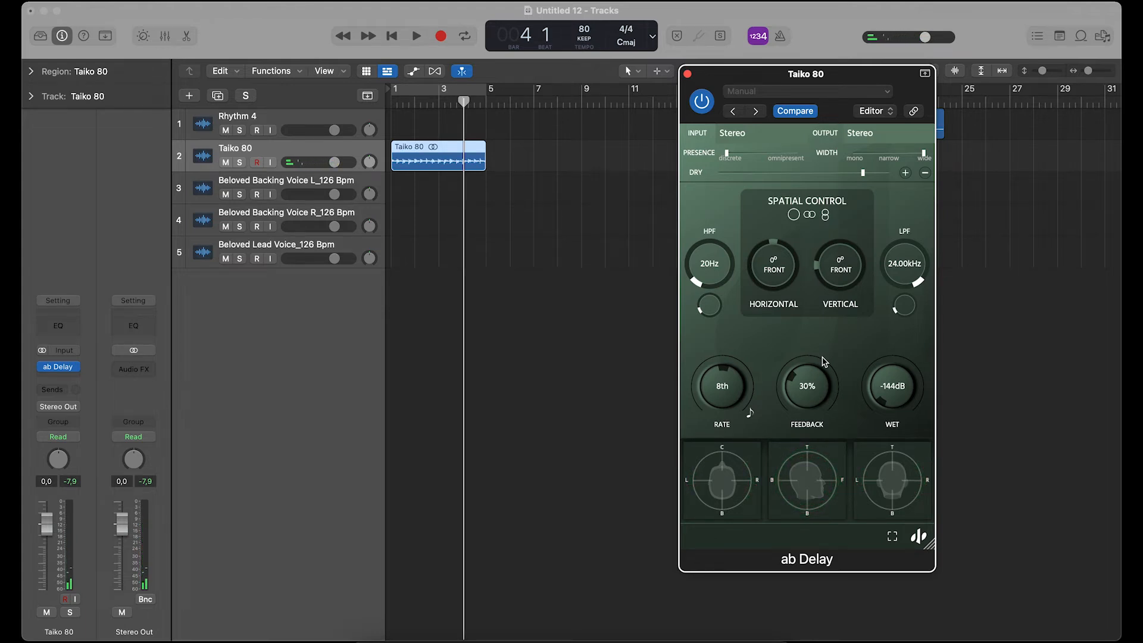
key(Return)
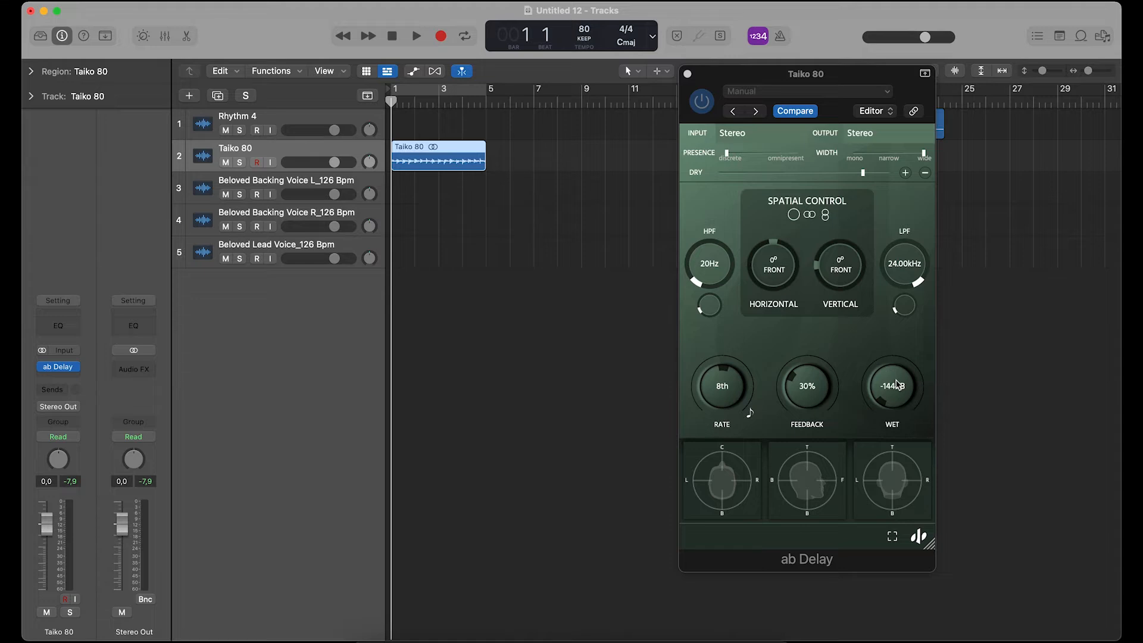
- Play the loop while raising the delay's wet level to 0 dB, and stop playback
click(897, 385)
key(space)
drag(893, 398, 890, 357)
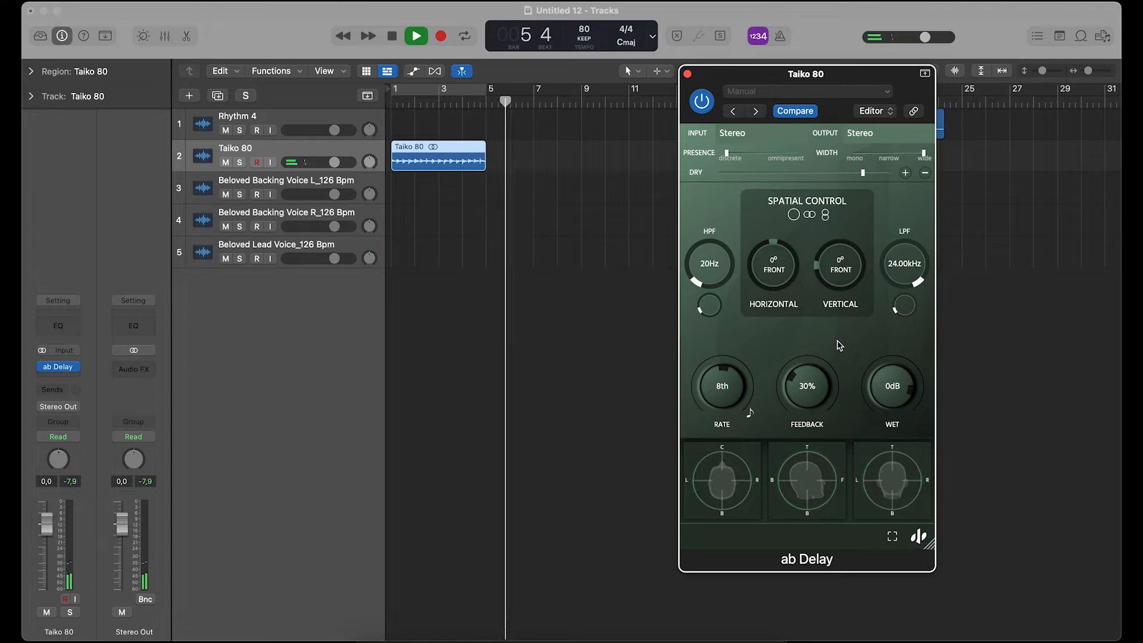
key(space)
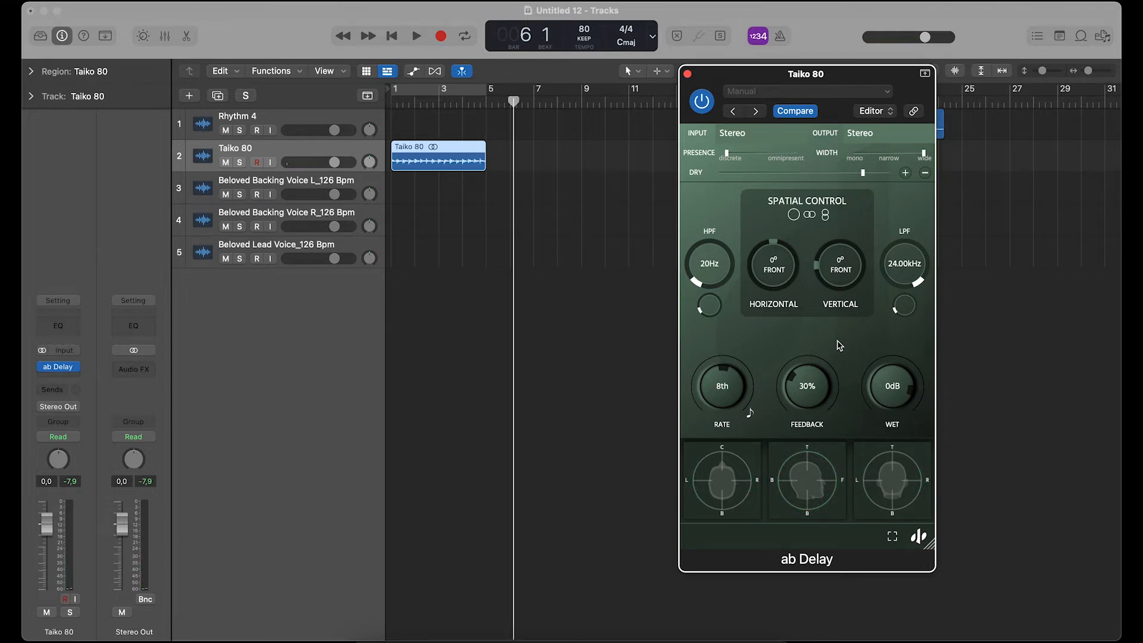
- Lower the Stereo Out level to -3.0 dB and audition the loop from bar 1 with the delay rate at 32nd
drag(126, 536, 126, 546)
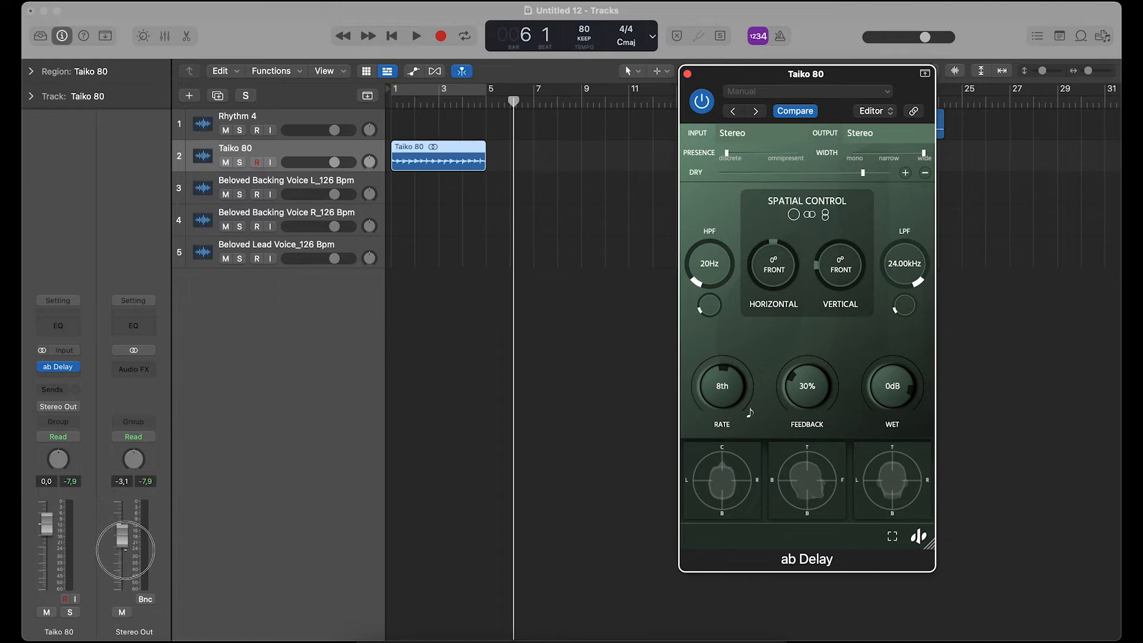
click(125, 549)
key(Return)
key(space)
drag(711, 387, 722, 418)
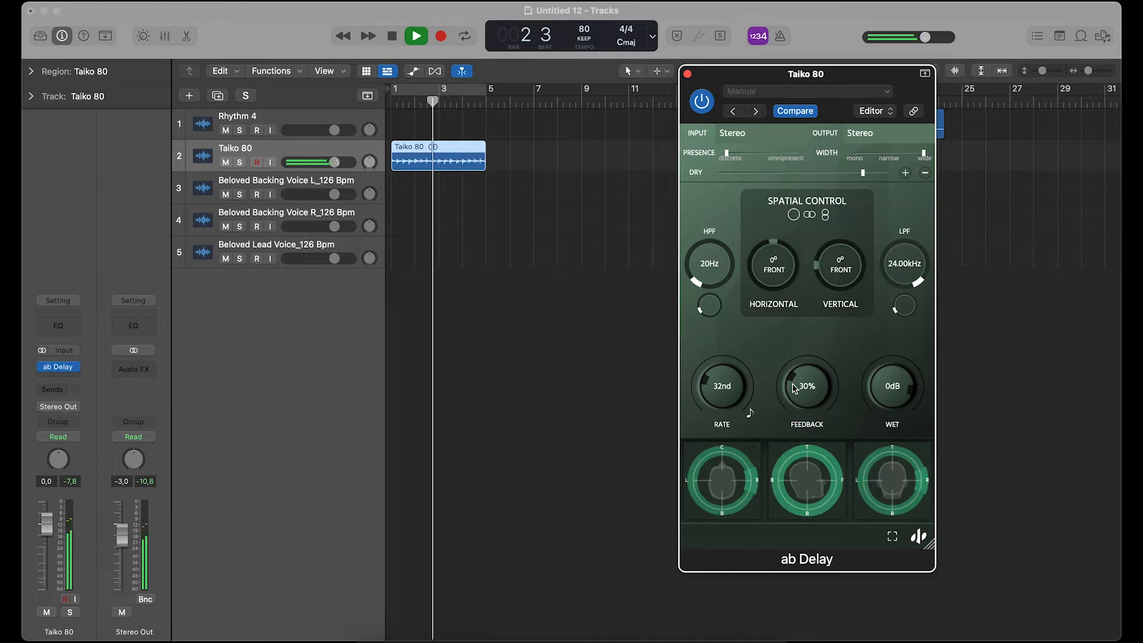
key(space)
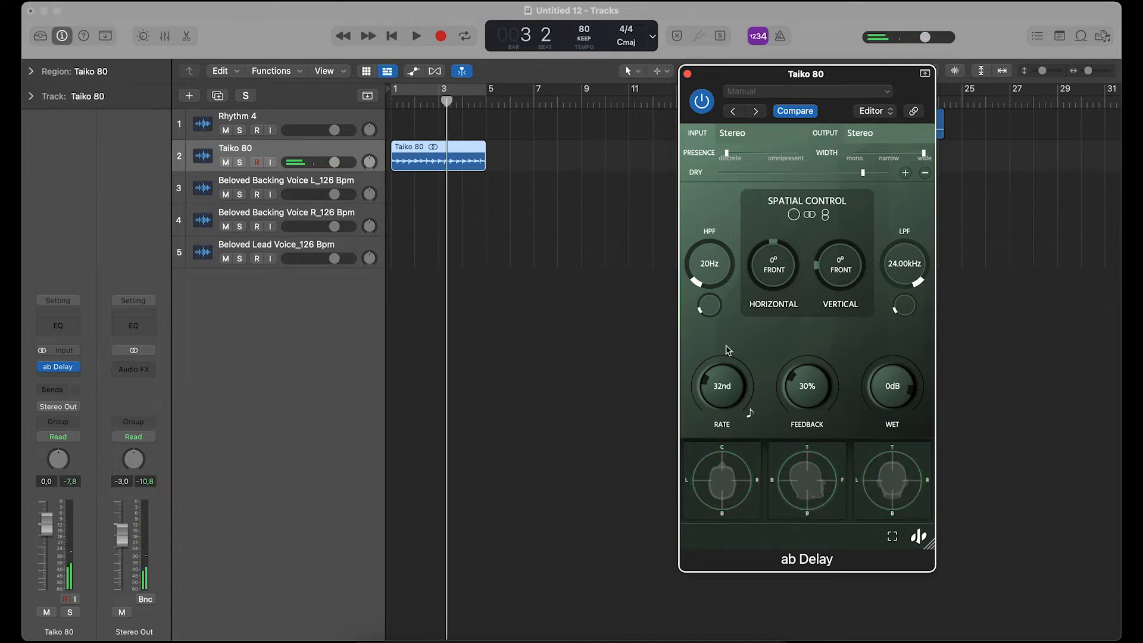
- Enable a cycle over the Taiko region and set the delay feedback to 67% during playback
click(400, 95)
click(391, 102)
key(space)
drag(807, 407, 804, 341)
drag(795, 396, 797, 404)
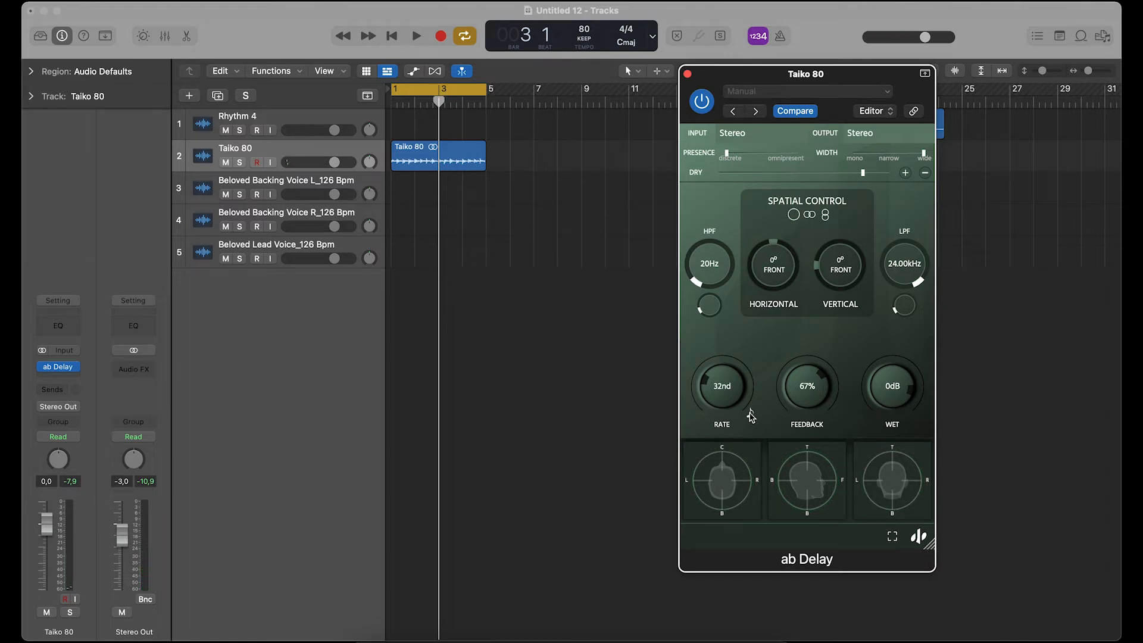
- Audition the delay with unsynced rates from 0.03 s to 1.03 s and feedback at 86%
key(space)
drag(737, 402, 727, 434)
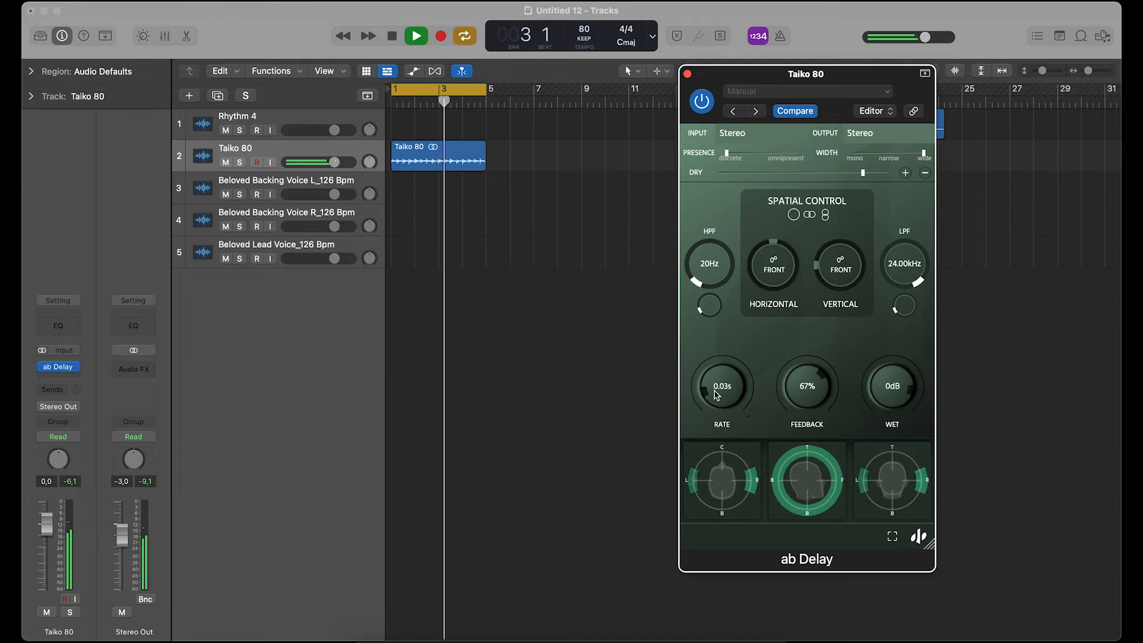
drag(800, 385, 804, 362)
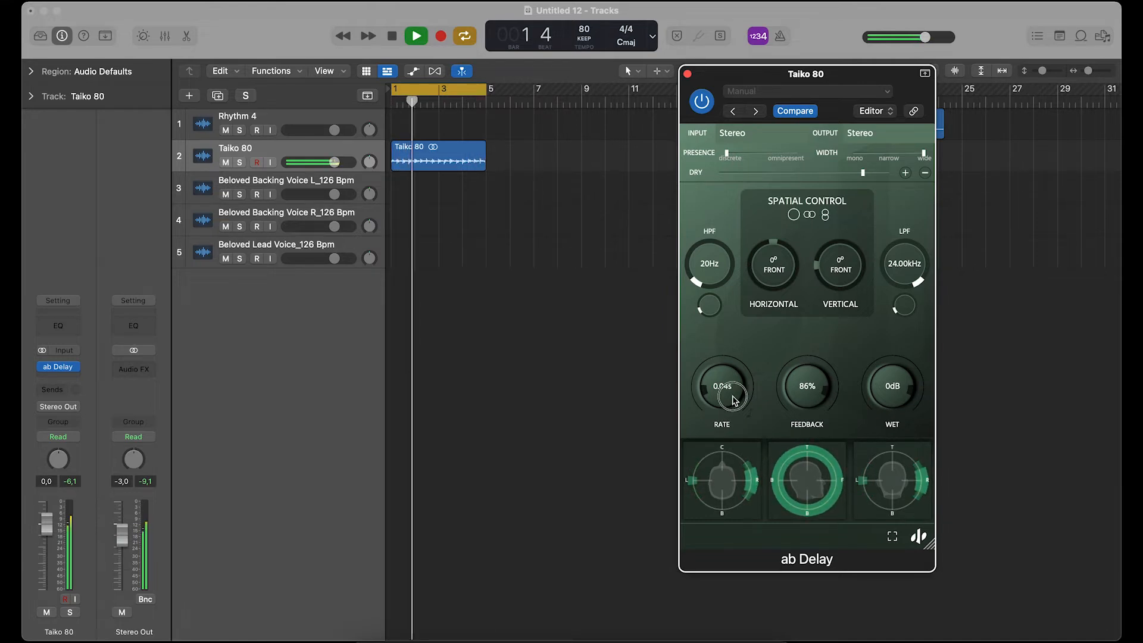
drag(723, 387, 727, 349)
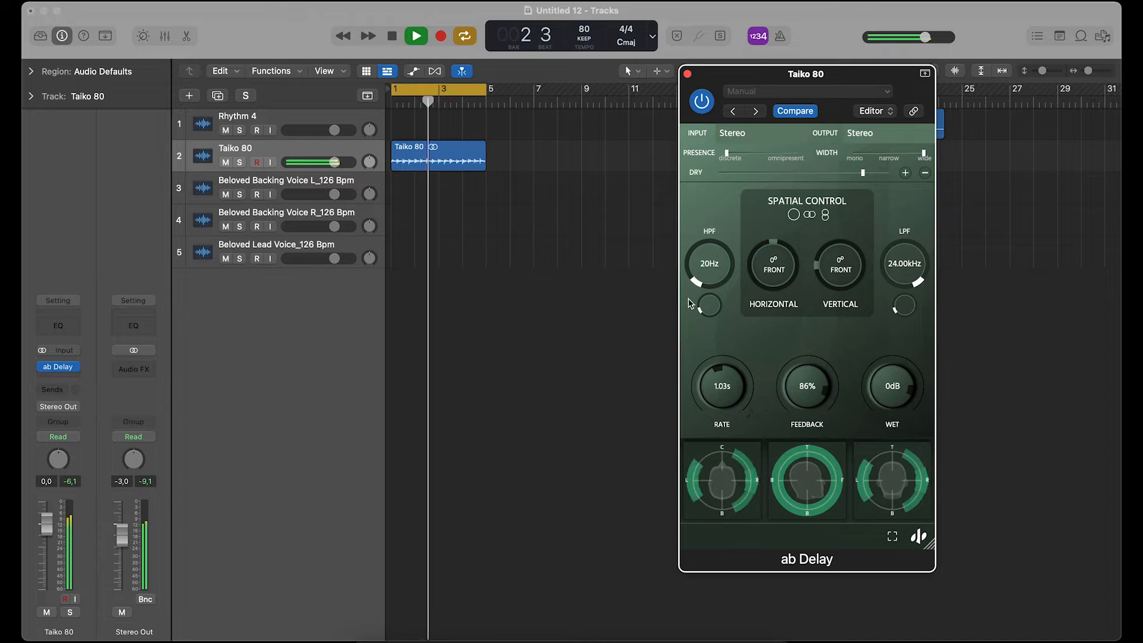
- Turn tempo sync back on, set the rate to 8th and the feedback to 49%, and stop playback
click(749, 414)
click(714, 384)
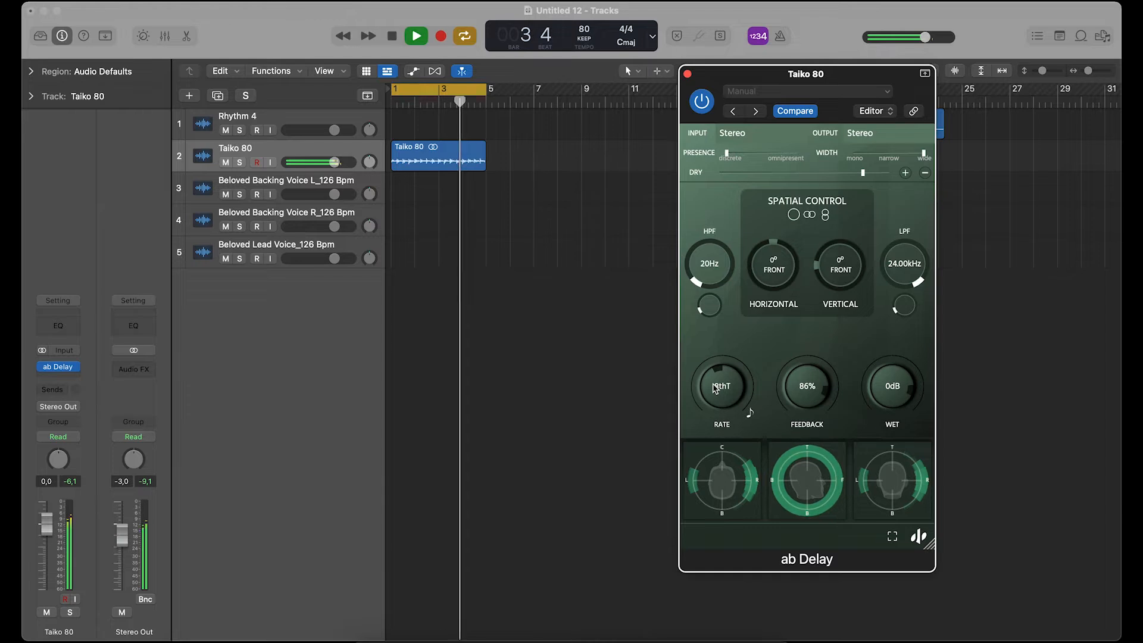
drag(713, 383, 710, 371)
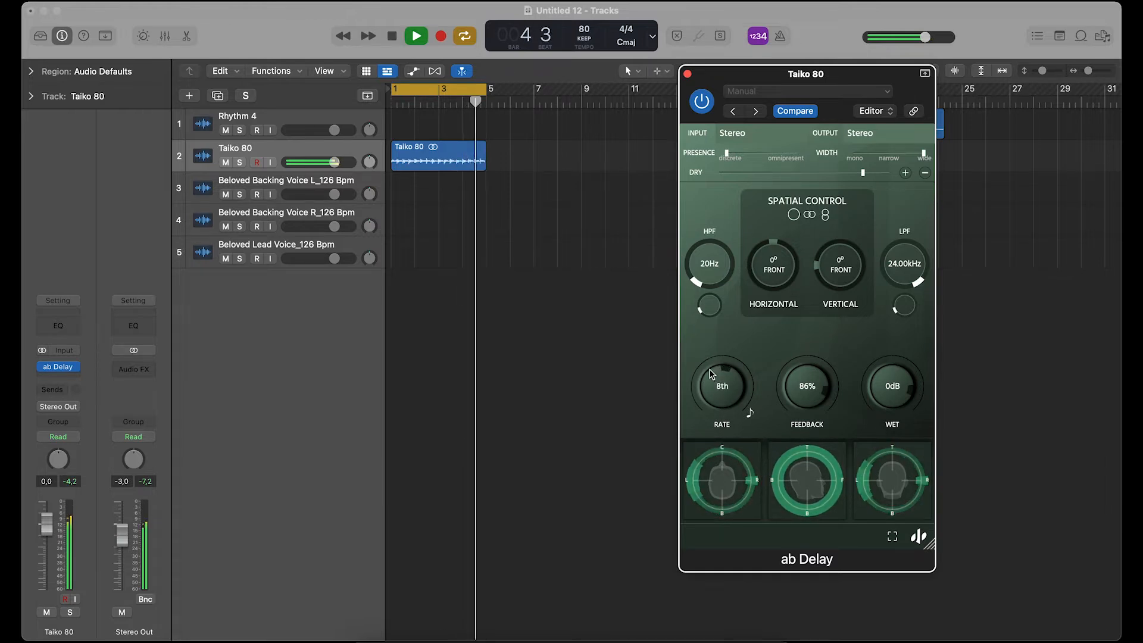
click(821, 400)
drag(821, 400, 814, 375)
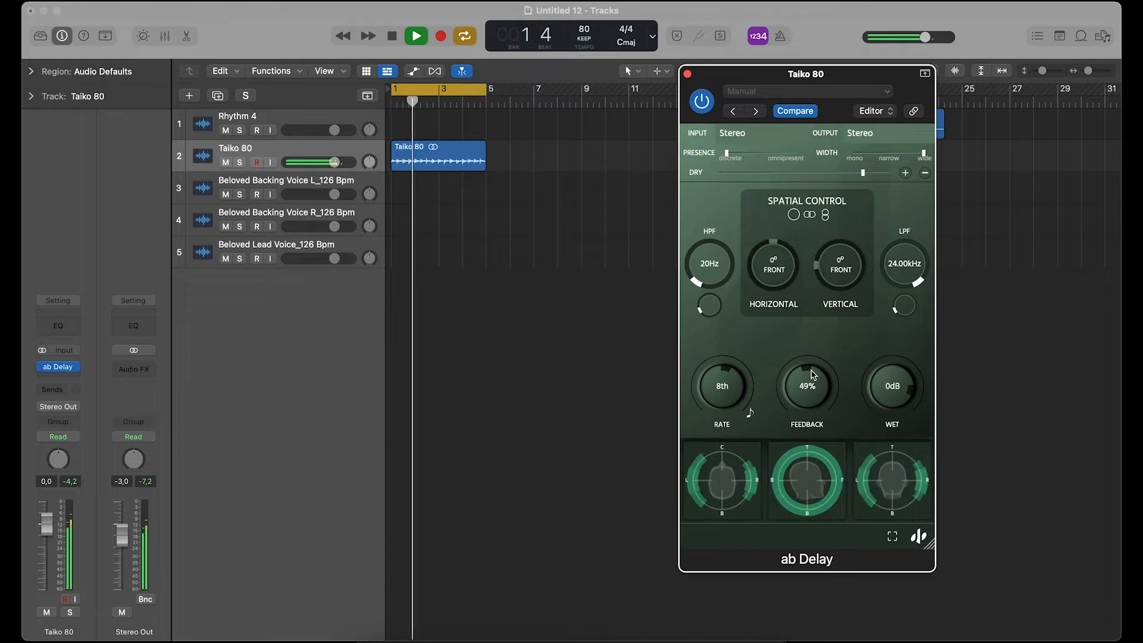
key(space)
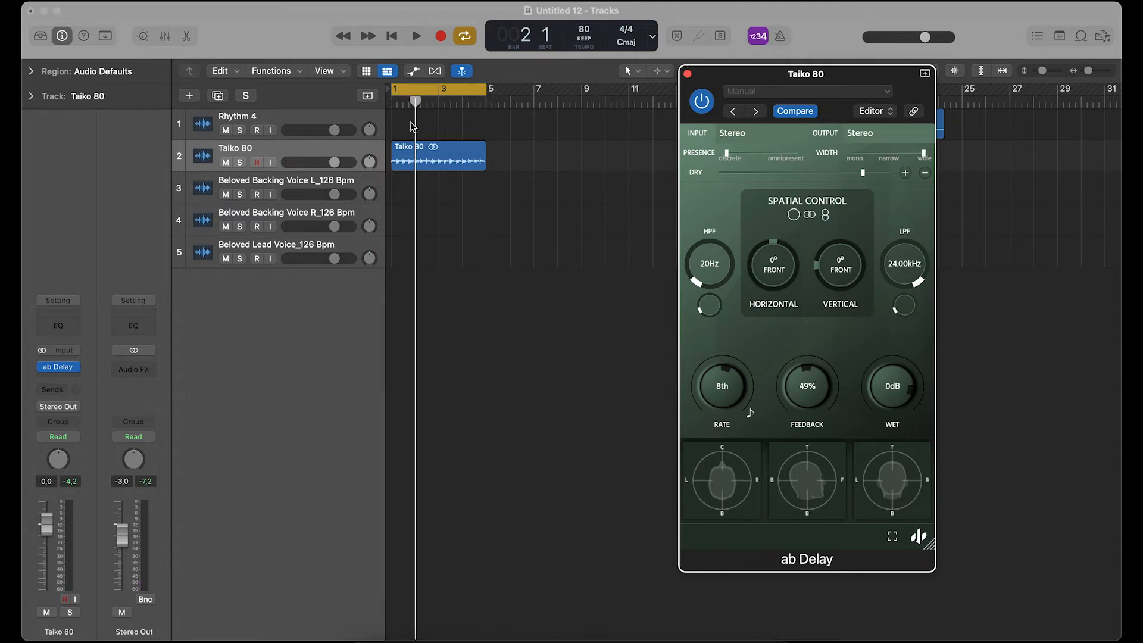
- Reduce the dry level and play the loop from bar 1 while rotating the delay's horizontal position to 84° right
click(392, 104)
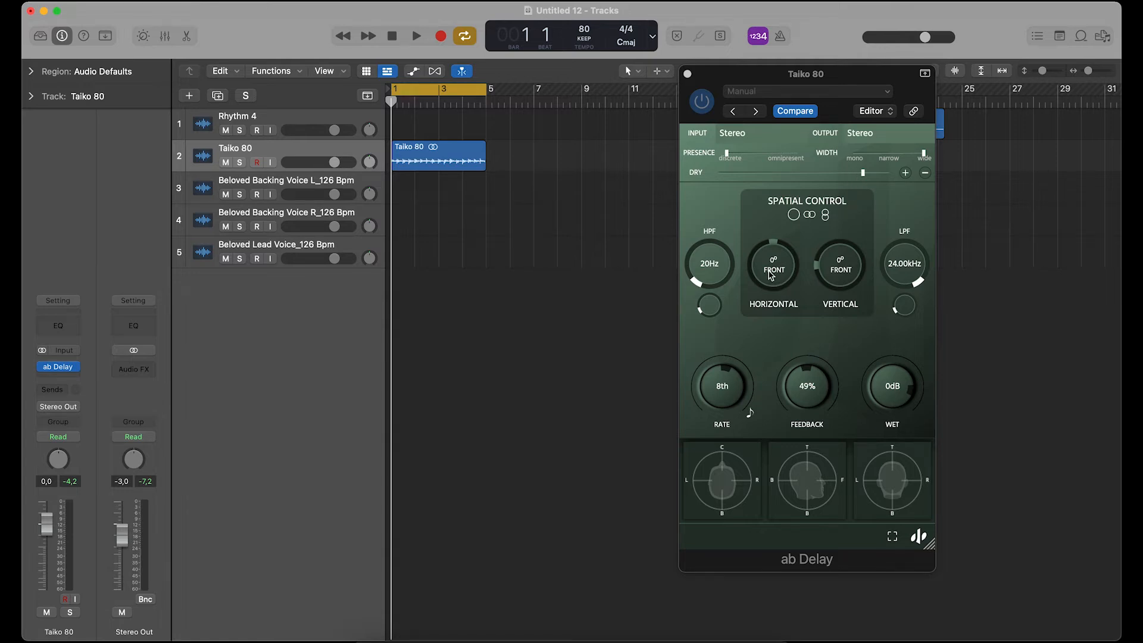
drag(864, 173, 859, 174)
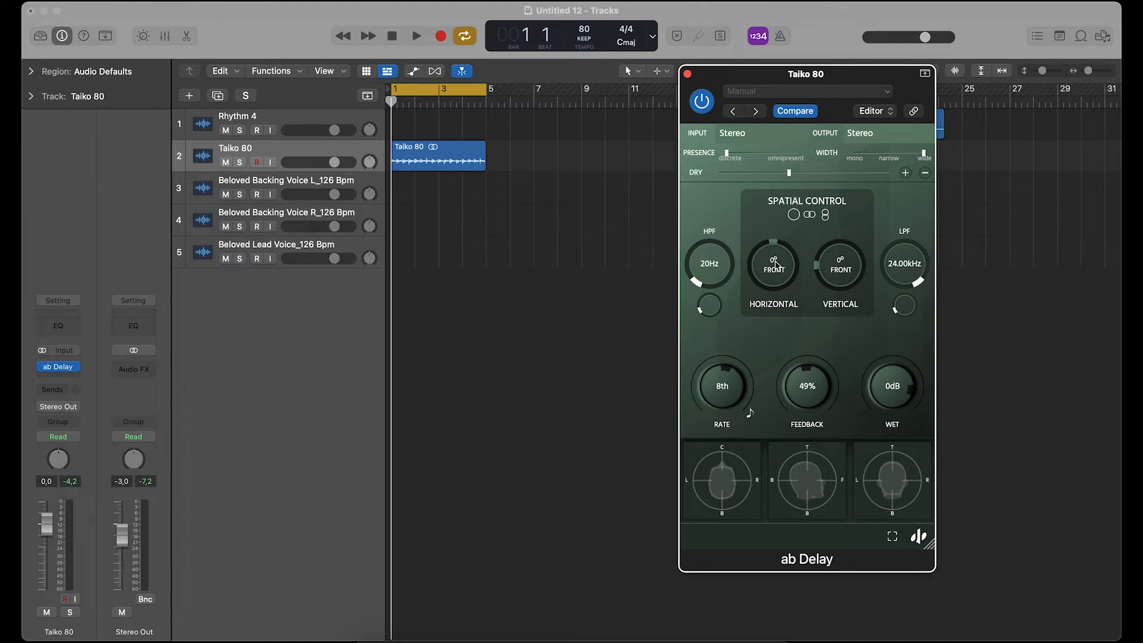
key(space)
drag(776, 265, 778, 227)
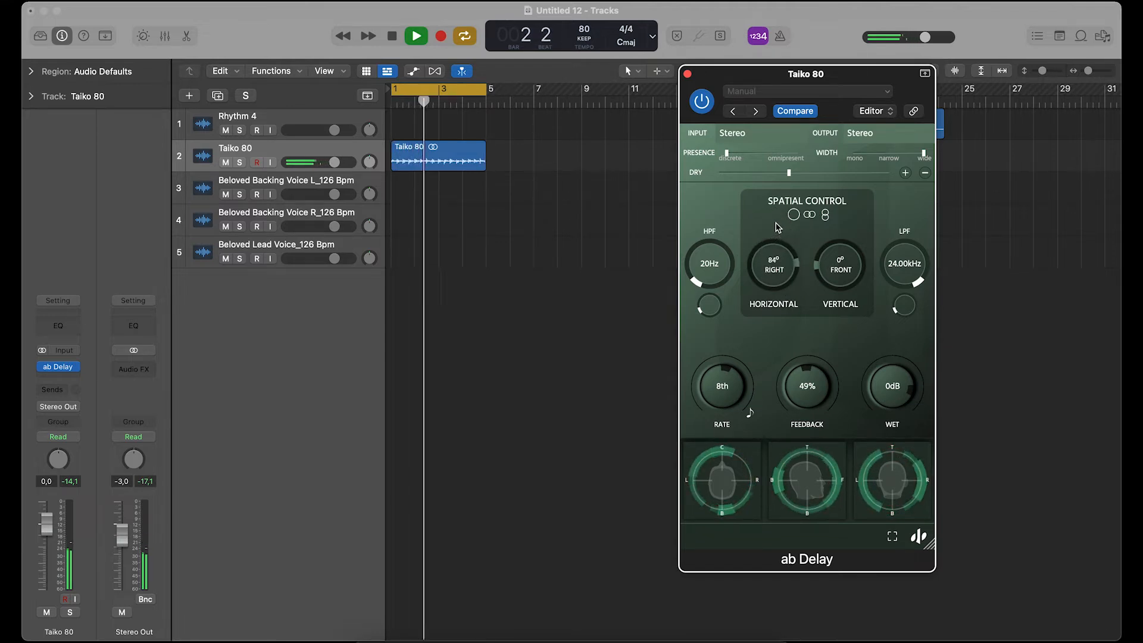
key(space)
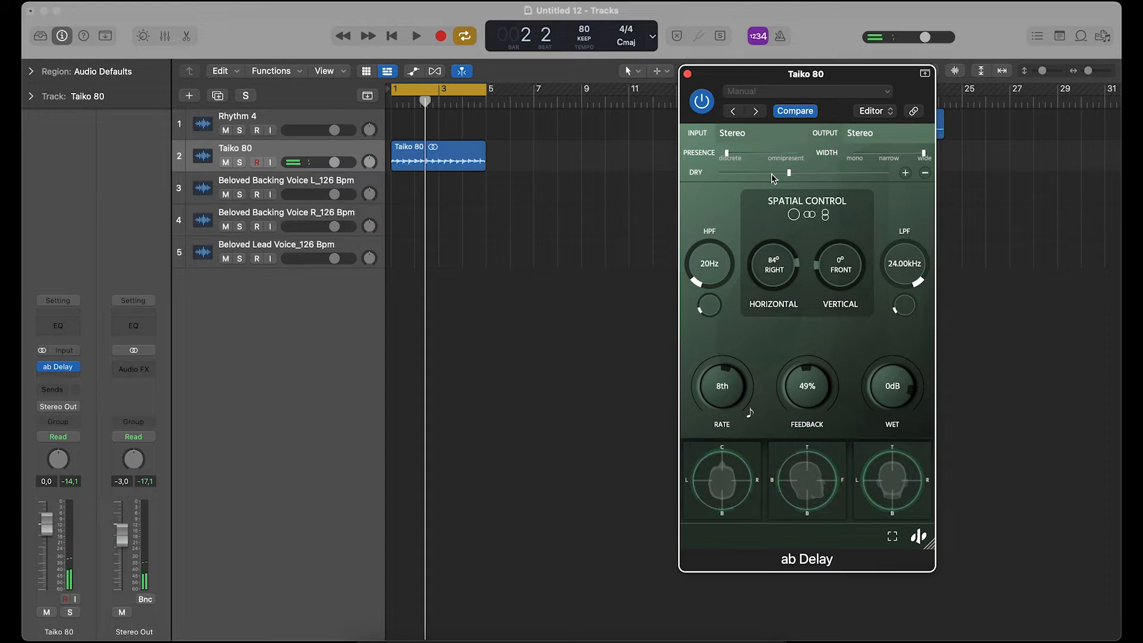
- Raise the dry level partway and replay the loop while rotating the delay's horizontal position to 157° back right
click(399, 104)
key(space)
click(780, 265)
drag(780, 265, 773, 231)
key(space)
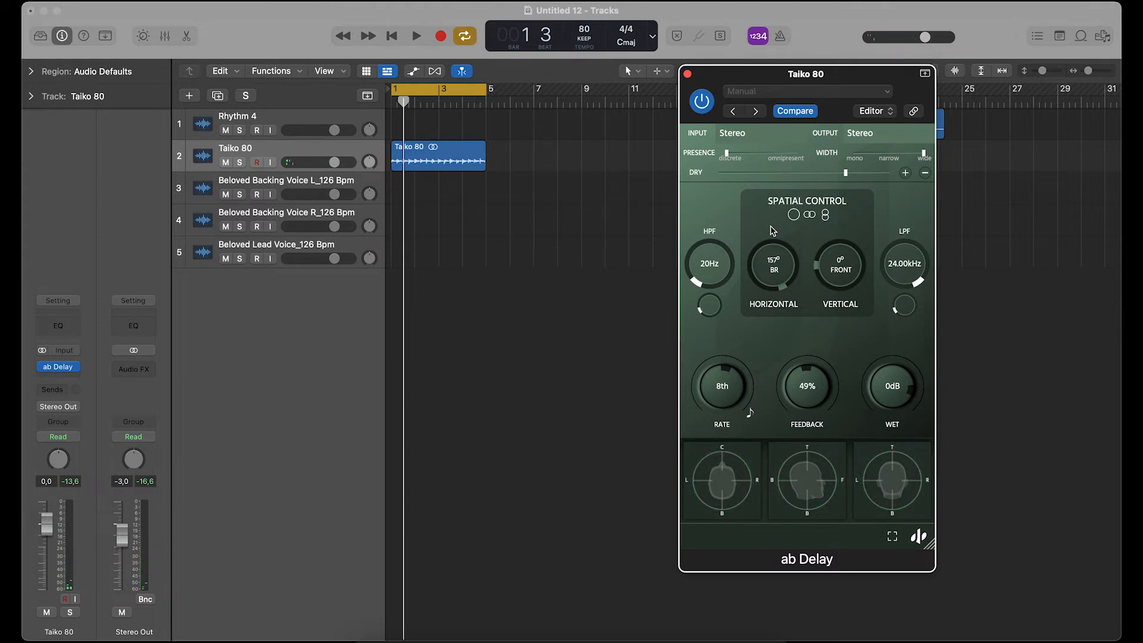
- Set the delay rate to 16th, reset the horizontal position to 0° front and reduce the width to near mono
drag(726, 400, 727, 411)
key(space)
drag(923, 154, 862, 156)
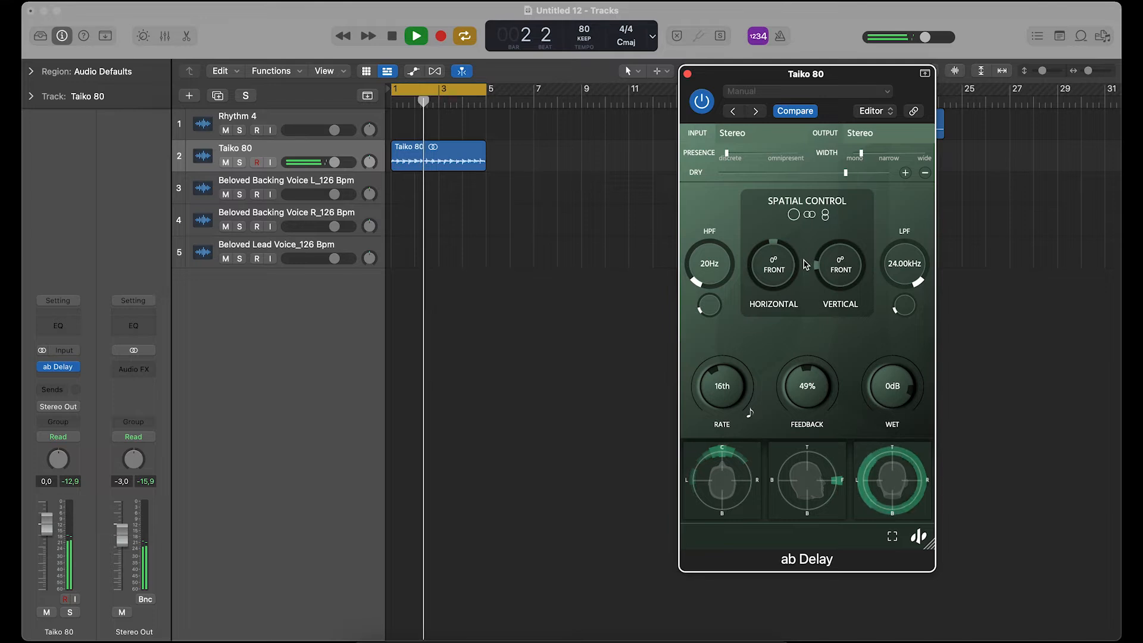
- Audition horizontal rotation with the width set to about narrow, ending at 0° front, and stop playback
drag(777, 268, 873, 364)
drag(862, 154, 889, 156)
mouse_move(777, 278)
mouse_down()
mouse_move(764, 213)
mouse_move(780, 262)
mouse_move(772, 199)
mouse_move(779, 275)
mouse_up()
key(space)
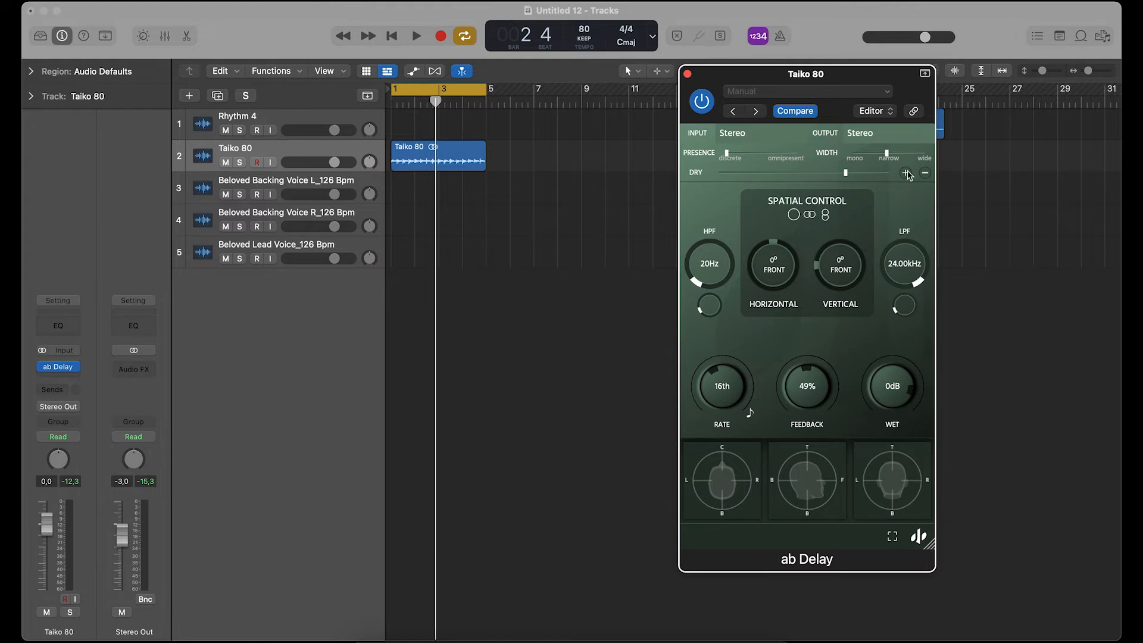
- Add a second delay to ab Delay, then enlarge the plug-in window and hide its header controls
click(907, 174)
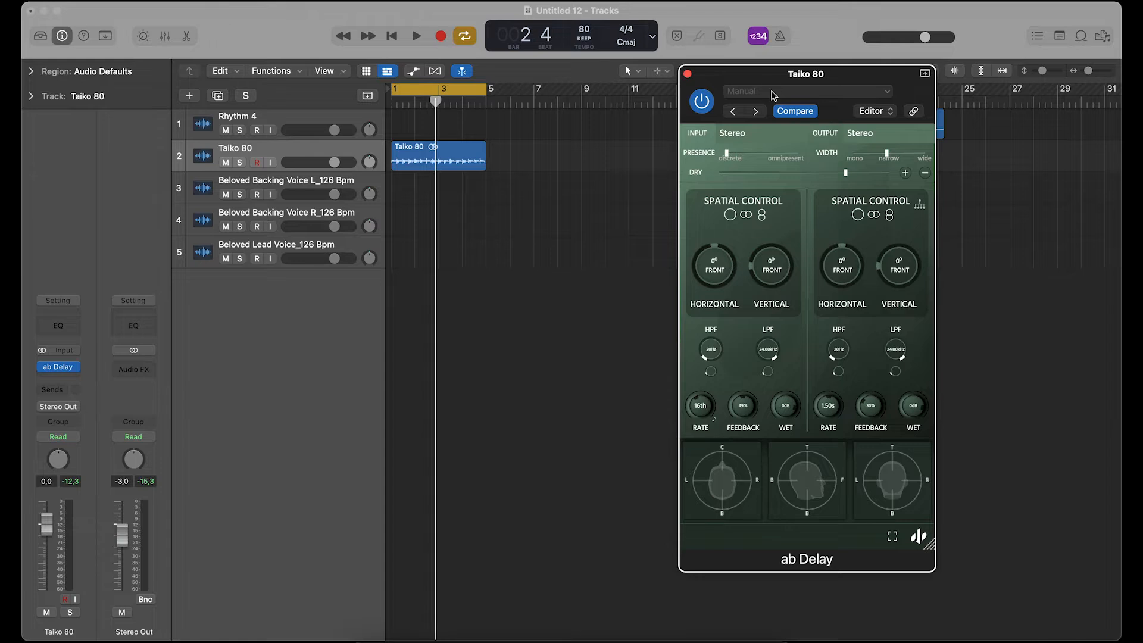
drag(771, 79, 706, 17)
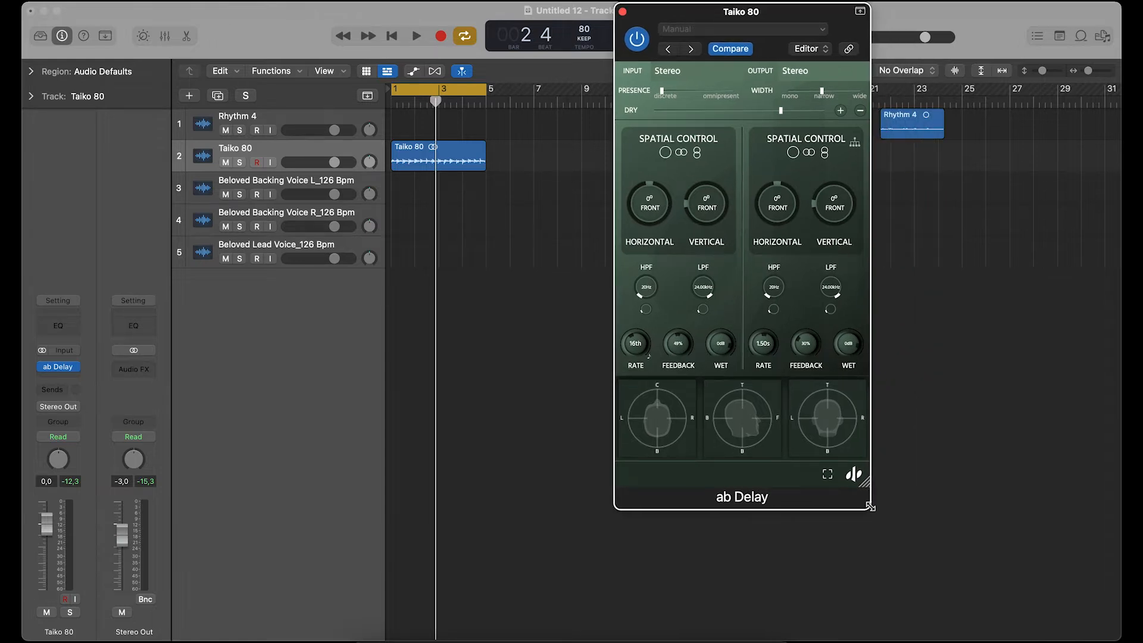
drag(865, 484, 956, 603)
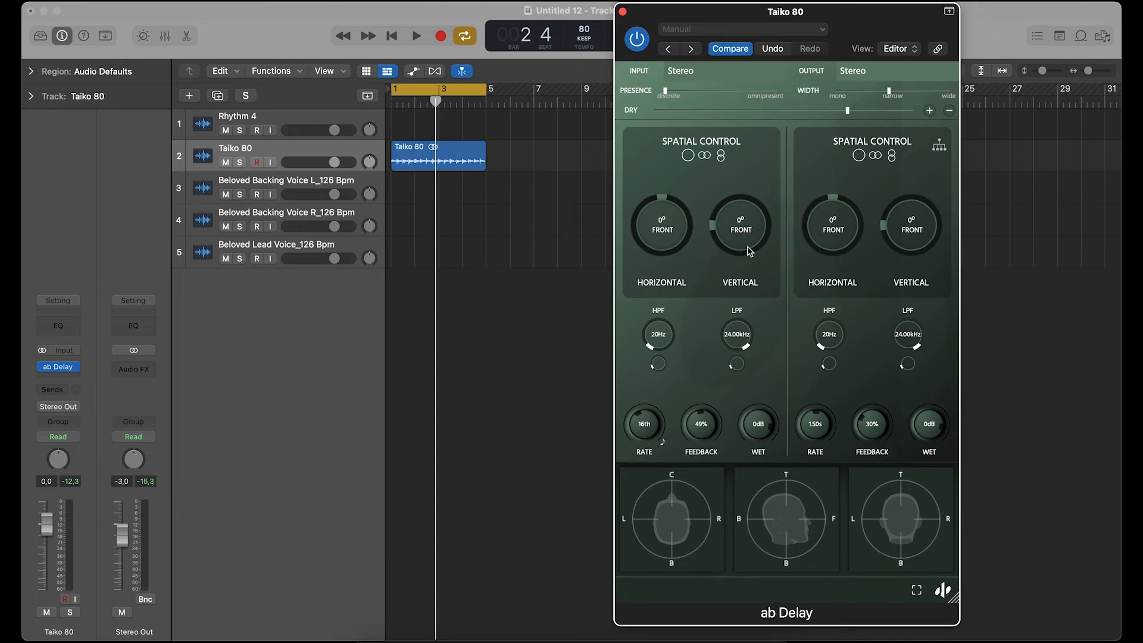
click(951, 12)
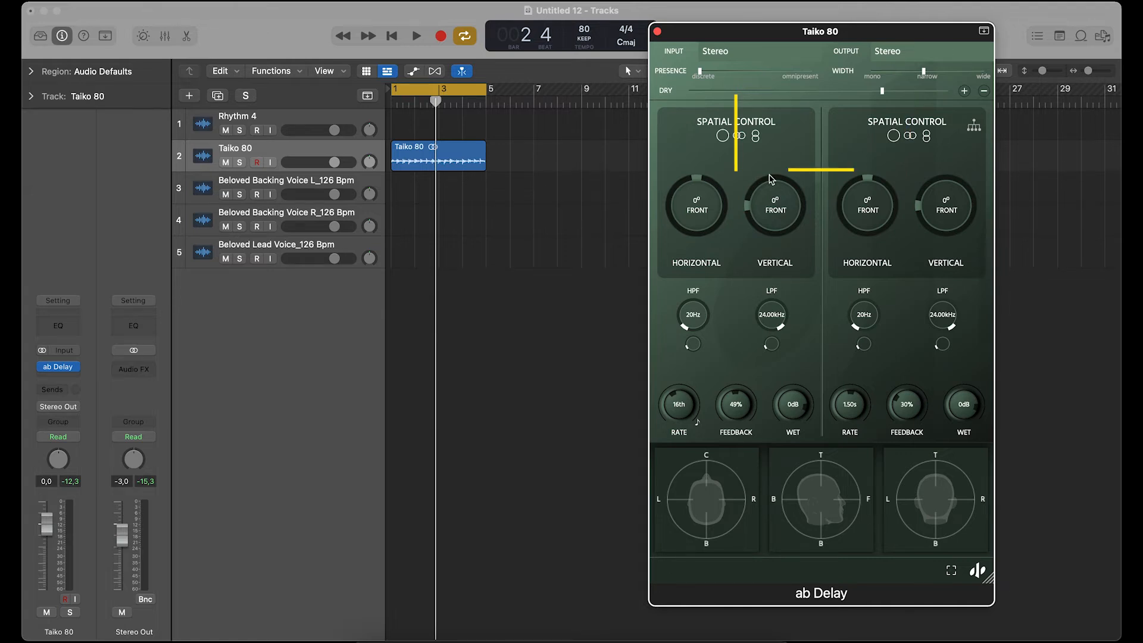
- Switch the delays' routing mode, position them horizontally at -89° left and 90° right, set the second's rate to 8th, and play the loop
click(974, 127)
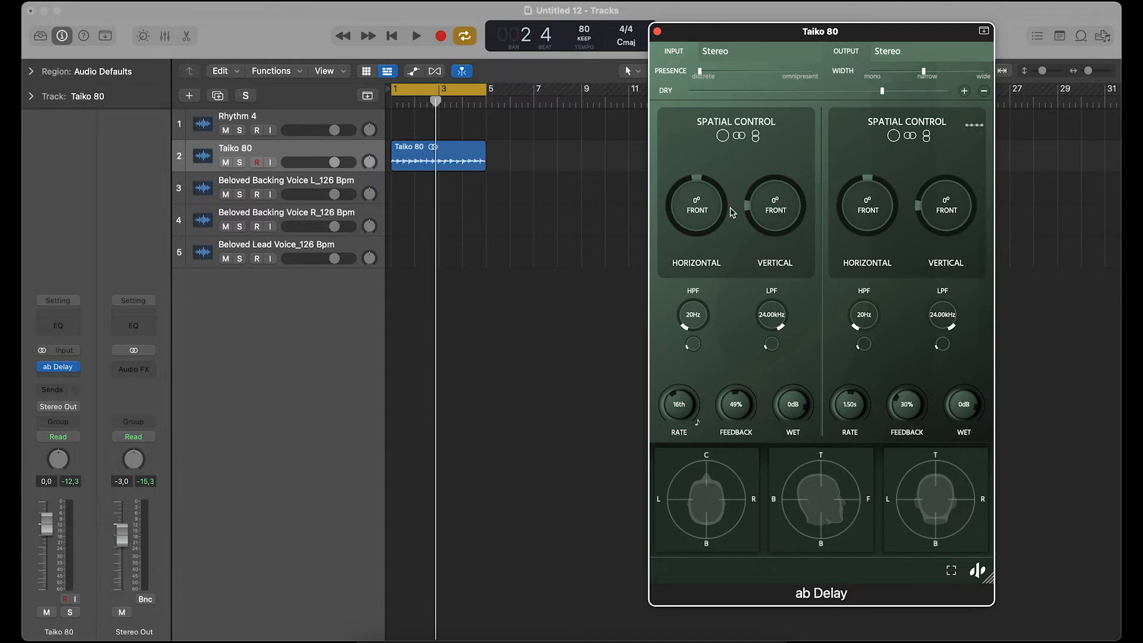
drag(693, 215, 703, 254)
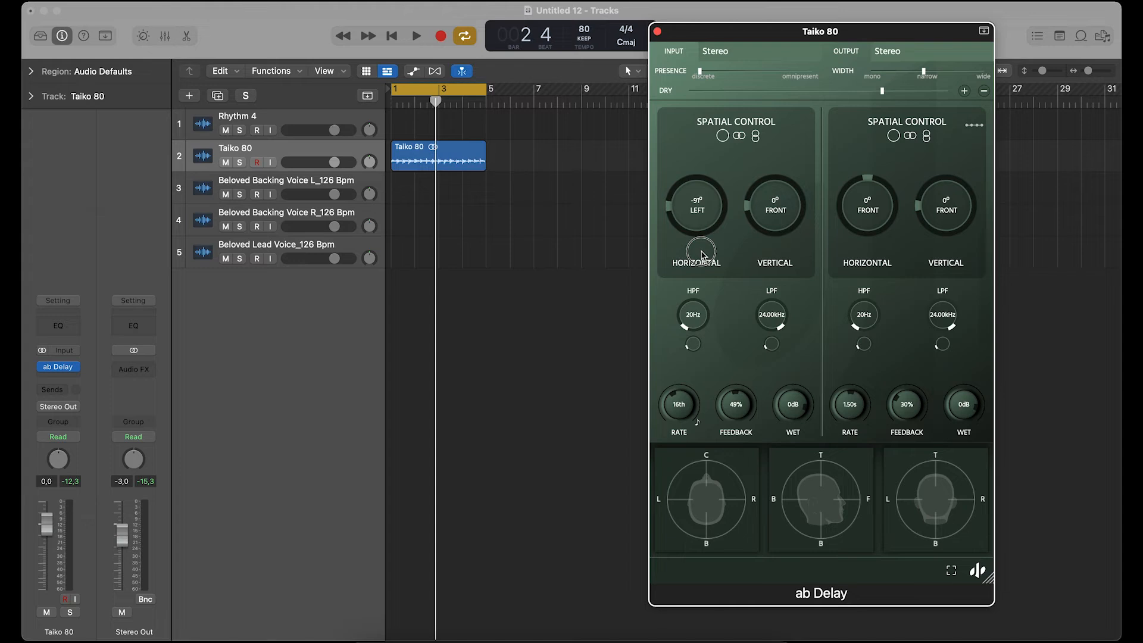
drag(863, 192, 857, 153)
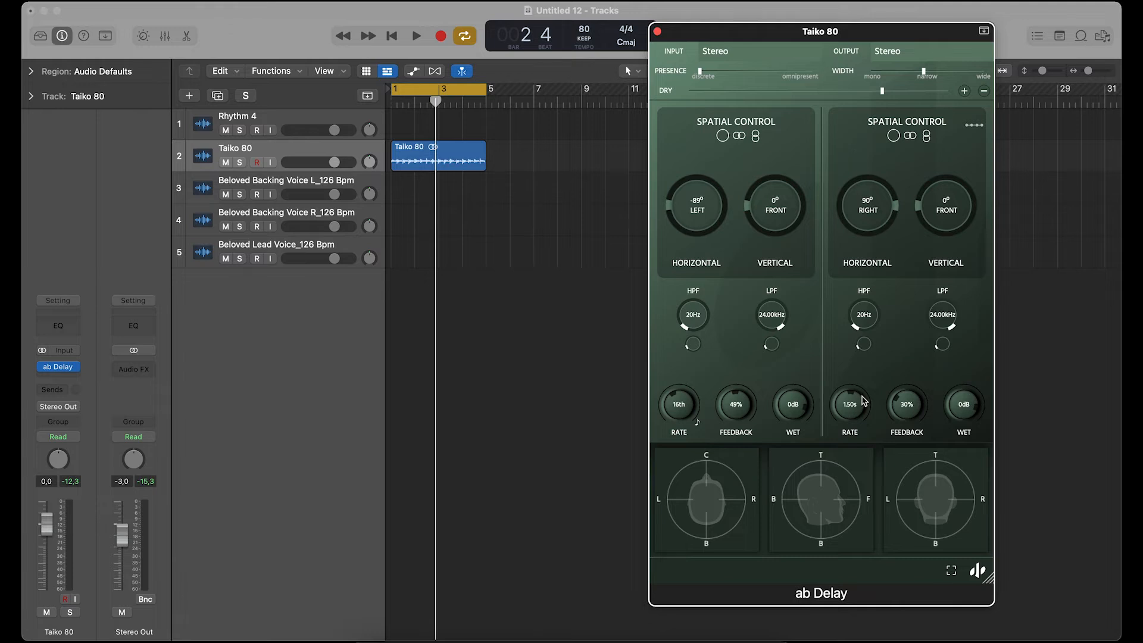
key(space)
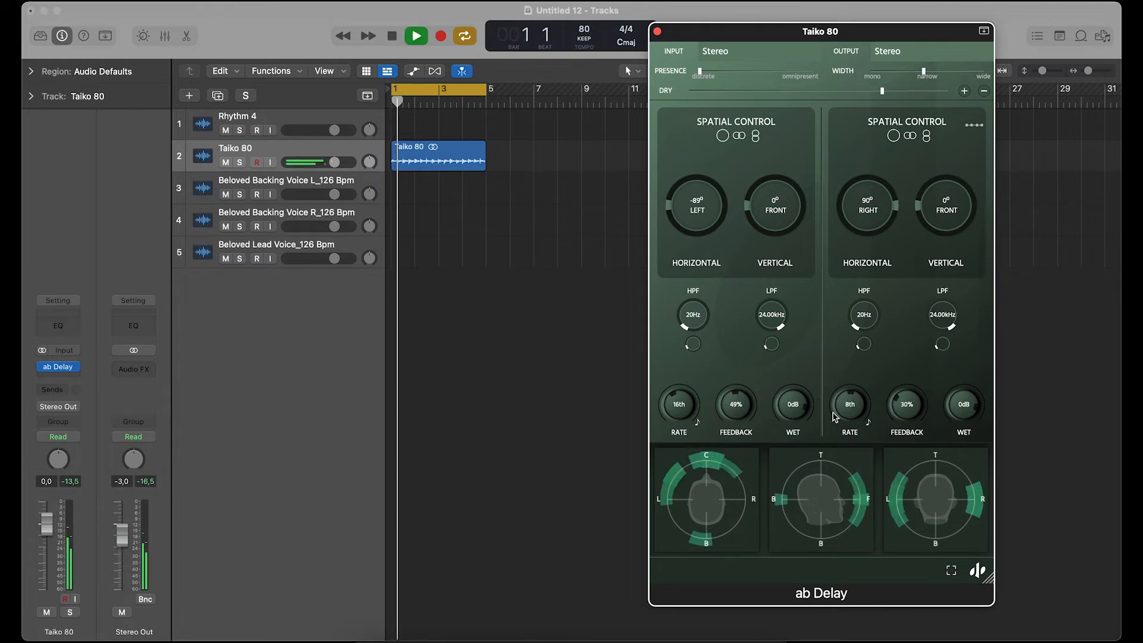
- Set the first delay to 8th rate with 29% feedback and the second to 16th rate with 69% feedback while the loop plays
drag(846, 411, 852, 435)
mouse_move(697, 405)
mouse_down()
mouse_move(682, 372)
mouse_move(691, 390)
mouse_up()
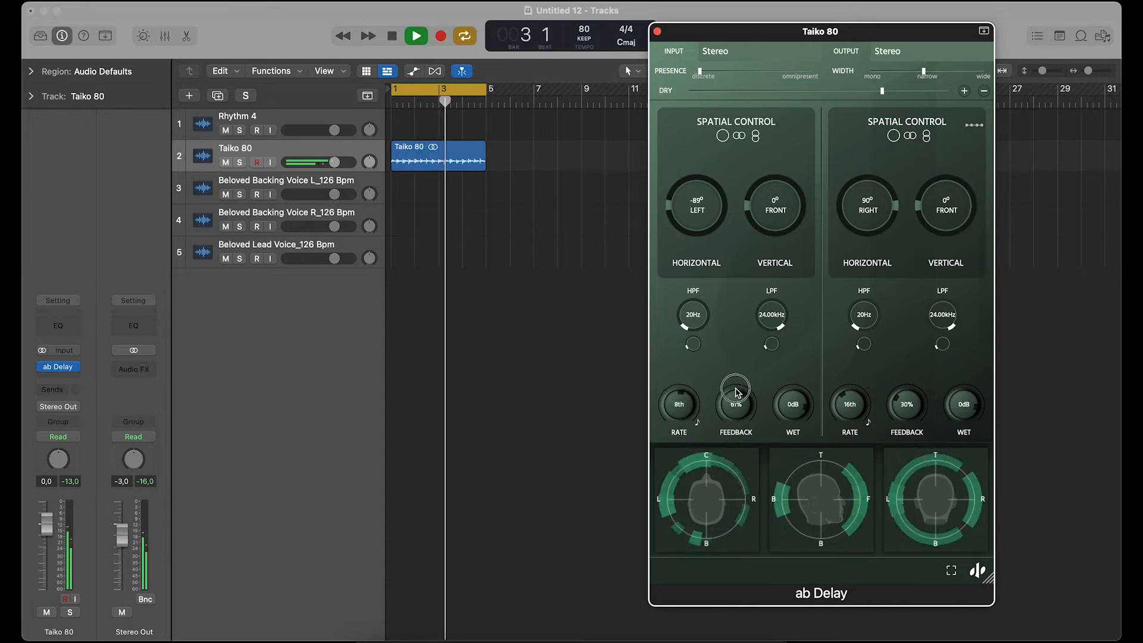
drag(906, 405, 914, 367)
drag(913, 411, 911, 403)
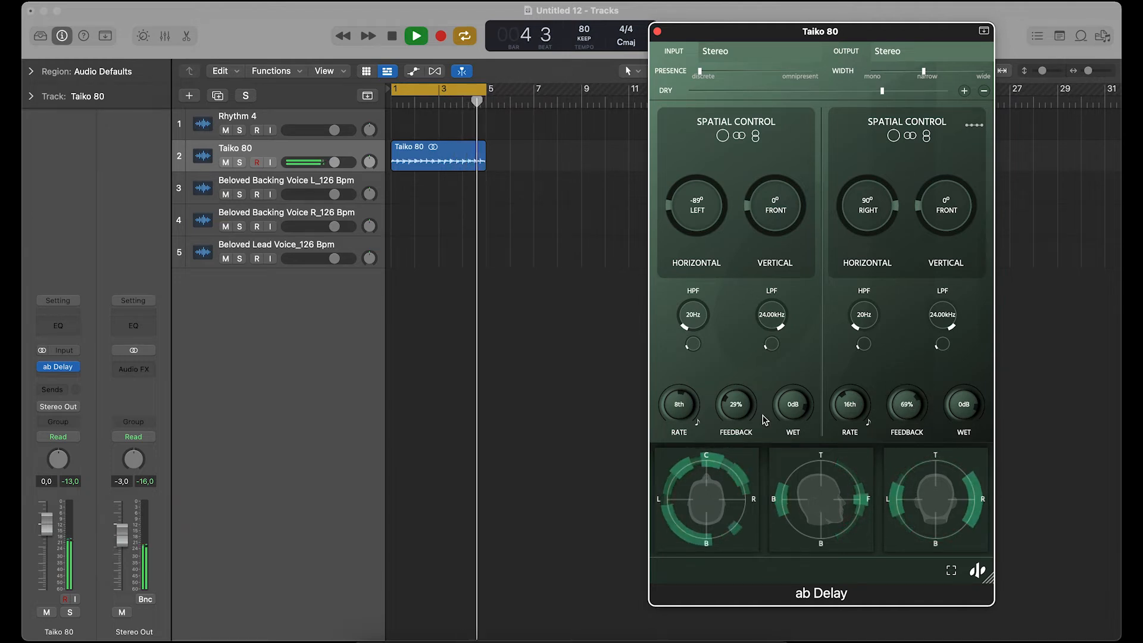
- Adjust the feedback to 38% on the first delay and 77% on the second, then stop playback
drag(744, 422, 740, 396)
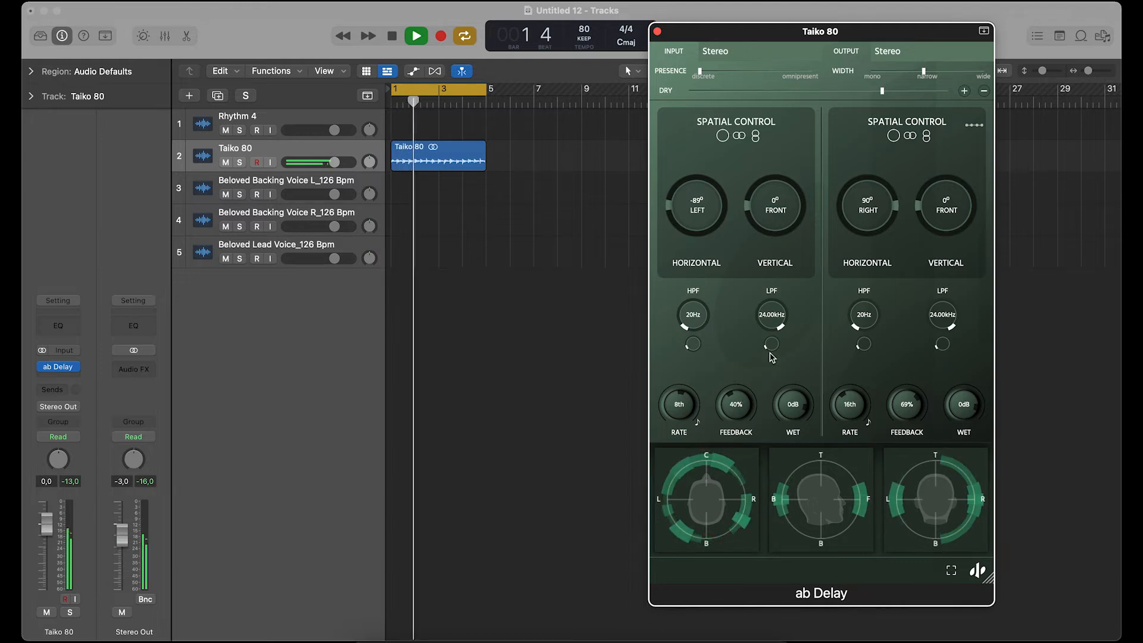
drag(736, 400, 737, 409)
mouse_move(893, 406)
mouse_down()
mouse_move(899, 383)
mouse_move(910, 409)
mouse_up()
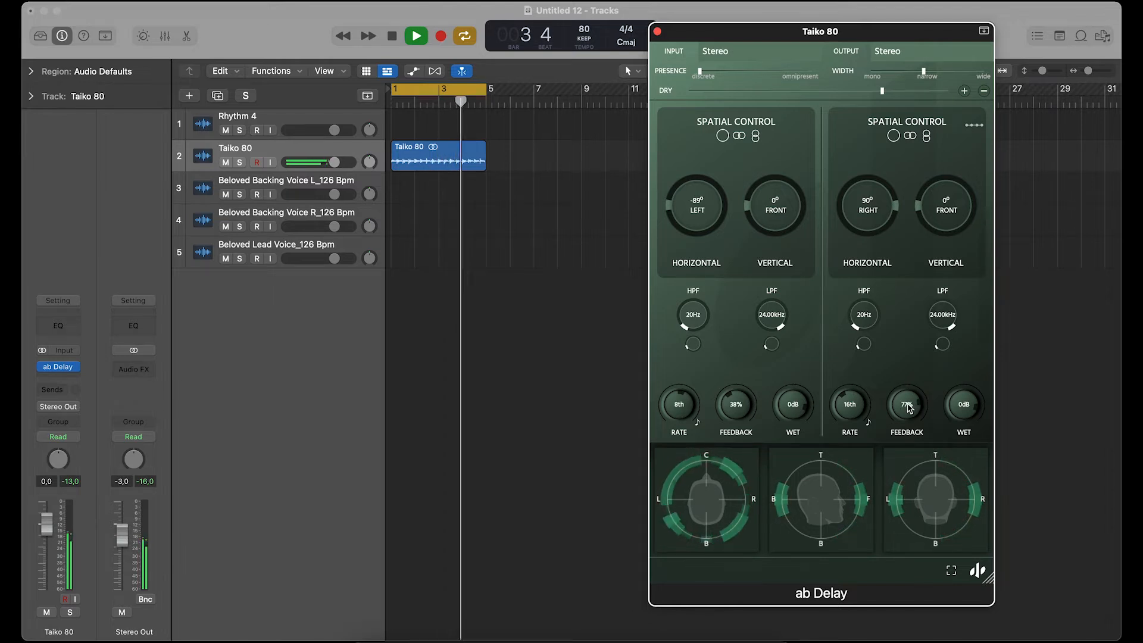
key(space)
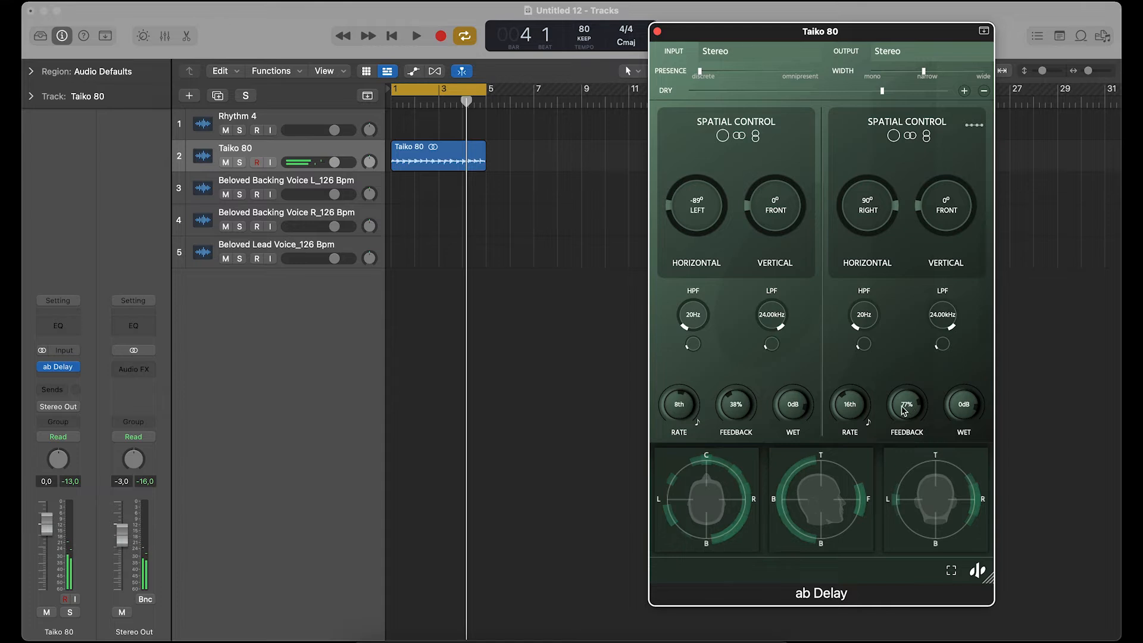
- Audition the loop with 67% feedback on the first delay and the width reduced towards mono, then stop and set that feedback to 76%
drag(737, 404, 749, 366)
key(space)
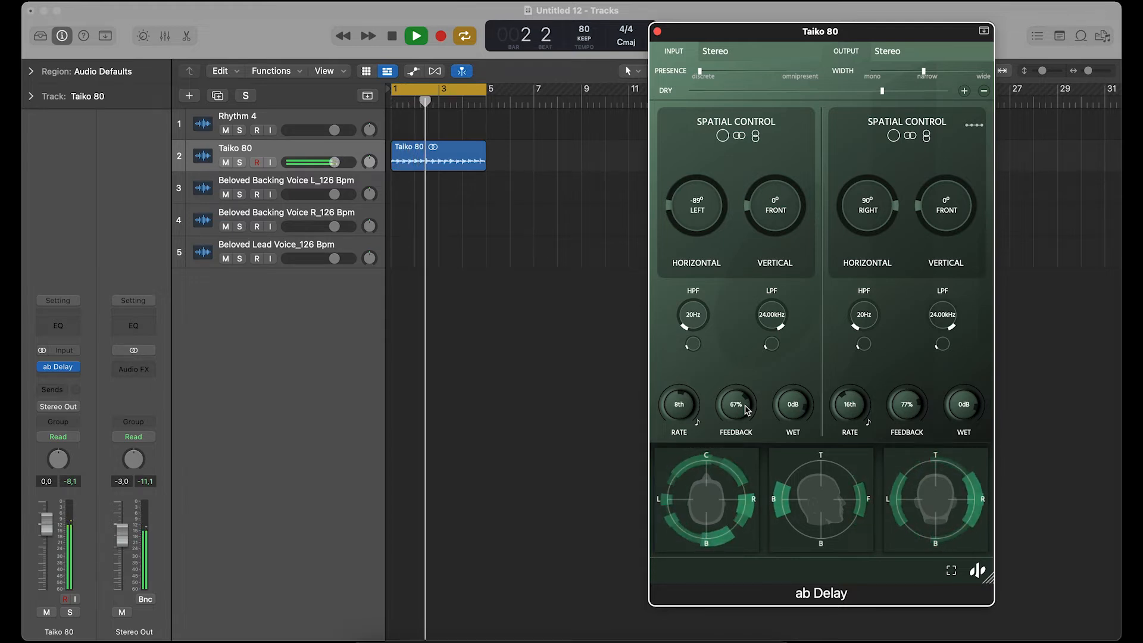
drag(925, 75, 898, 79)
key(space)
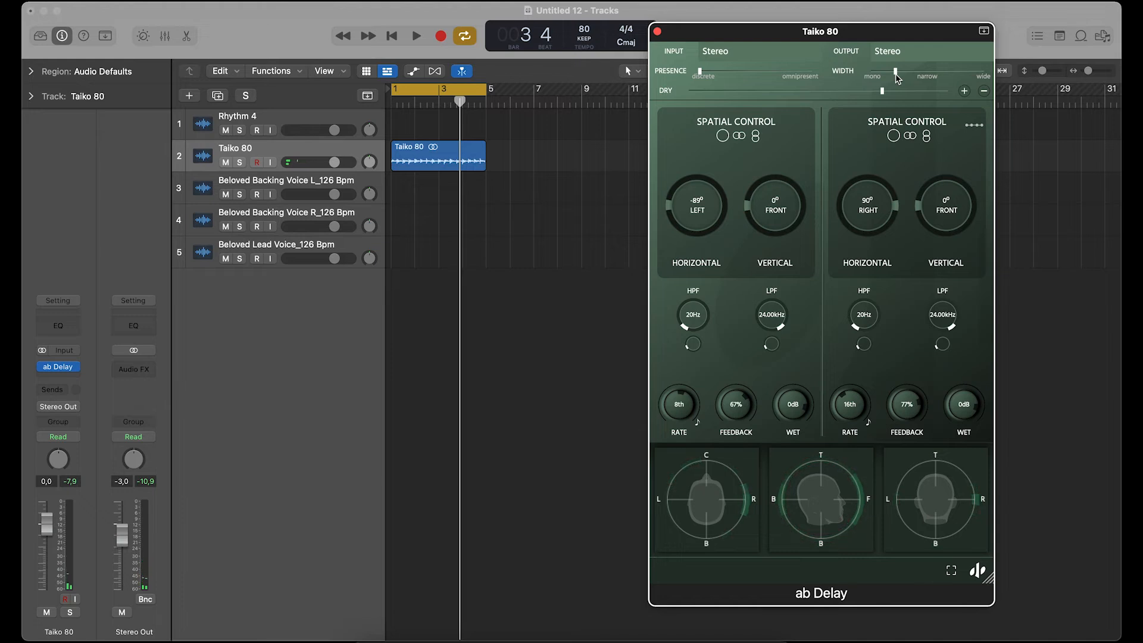
drag(738, 413, 736, 400)
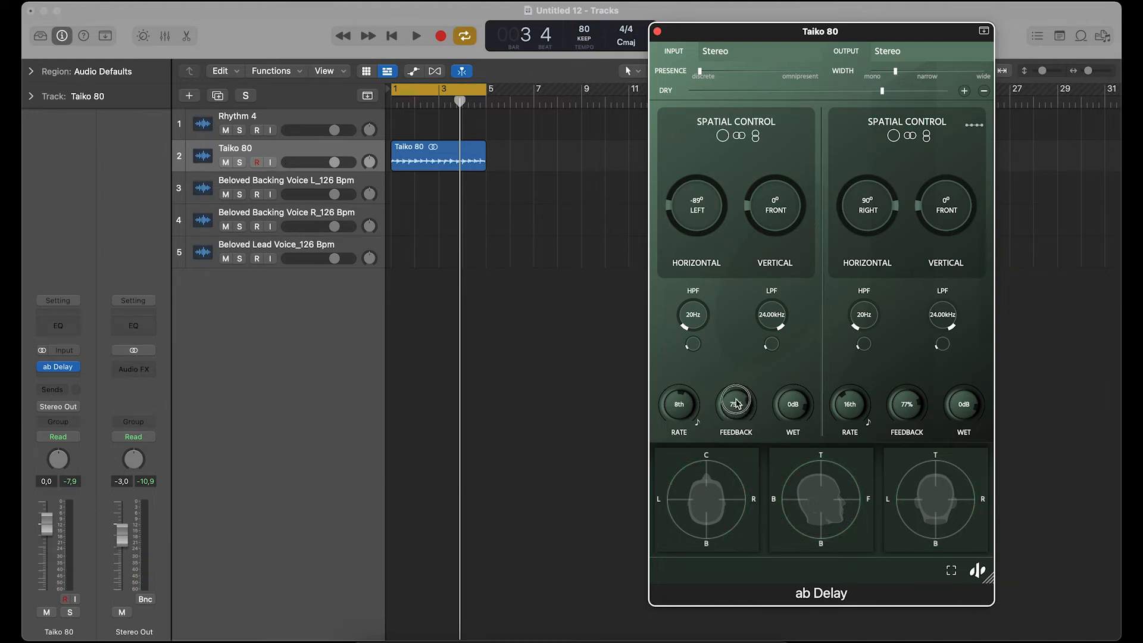
- Add a third delay and, with the loop playing, set its rate to 8thT and its feedback to 71%
click(965, 92)
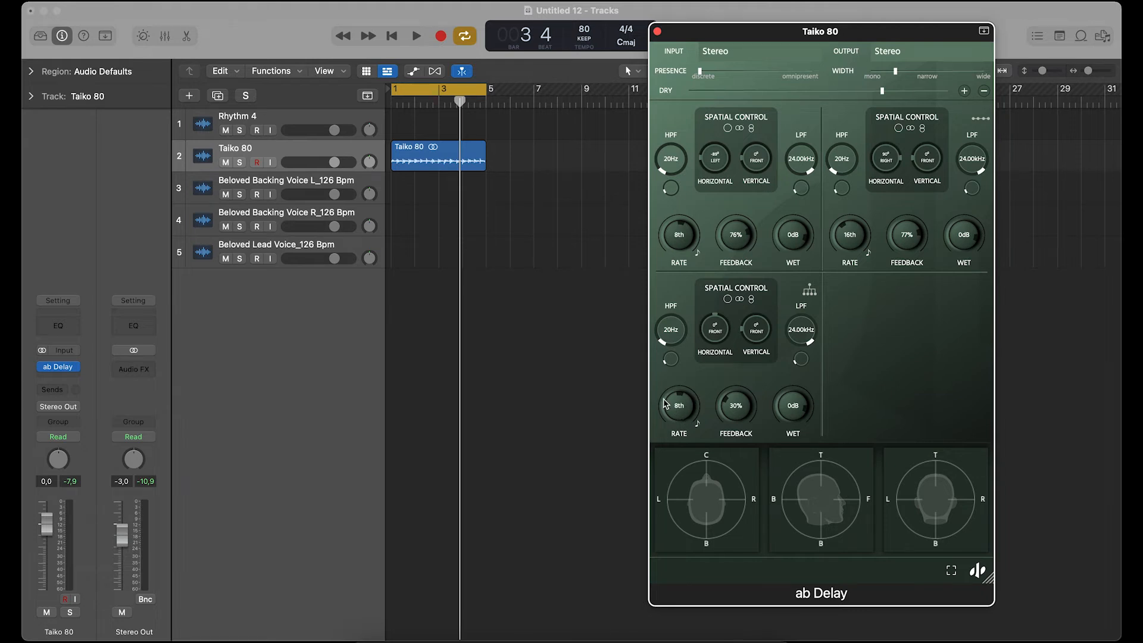
key(space)
drag(665, 404, 685, 425)
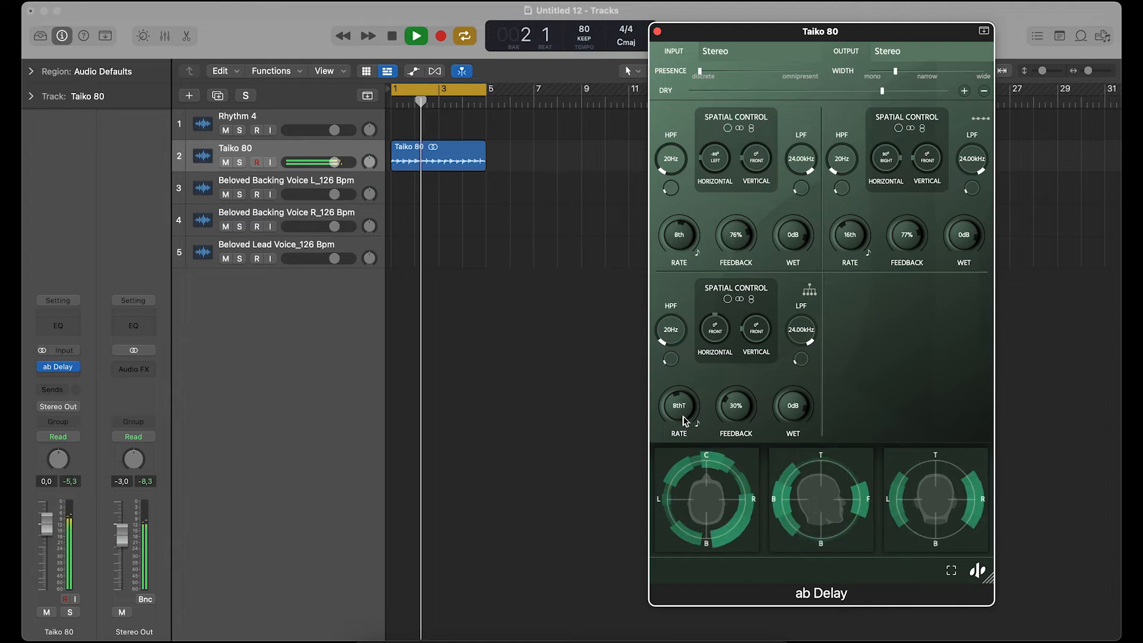
drag(740, 409, 740, 344)
click(741, 409)
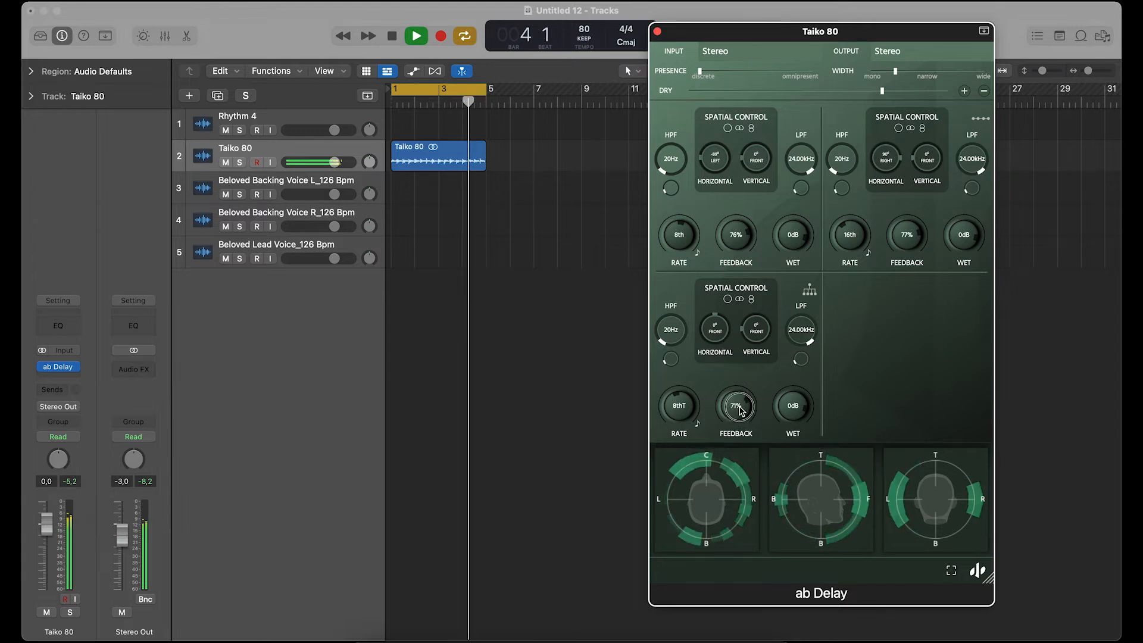
- Lower the wet level of the first and second delays to -8 dB each, then stop playback
drag(785, 241, 788, 263)
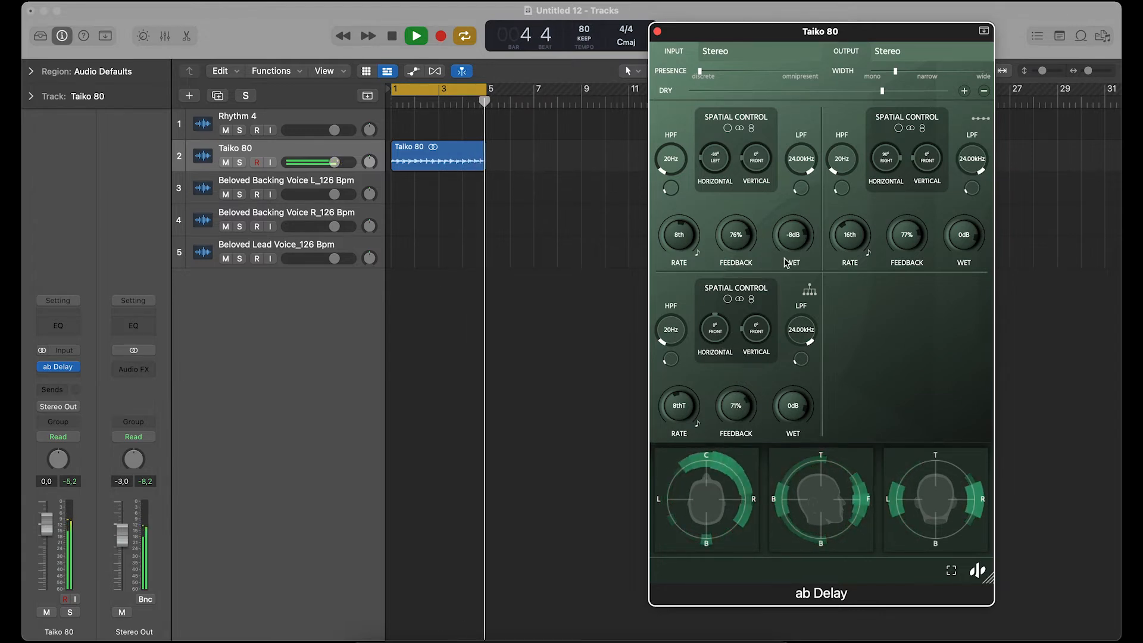
drag(968, 234, 968, 252)
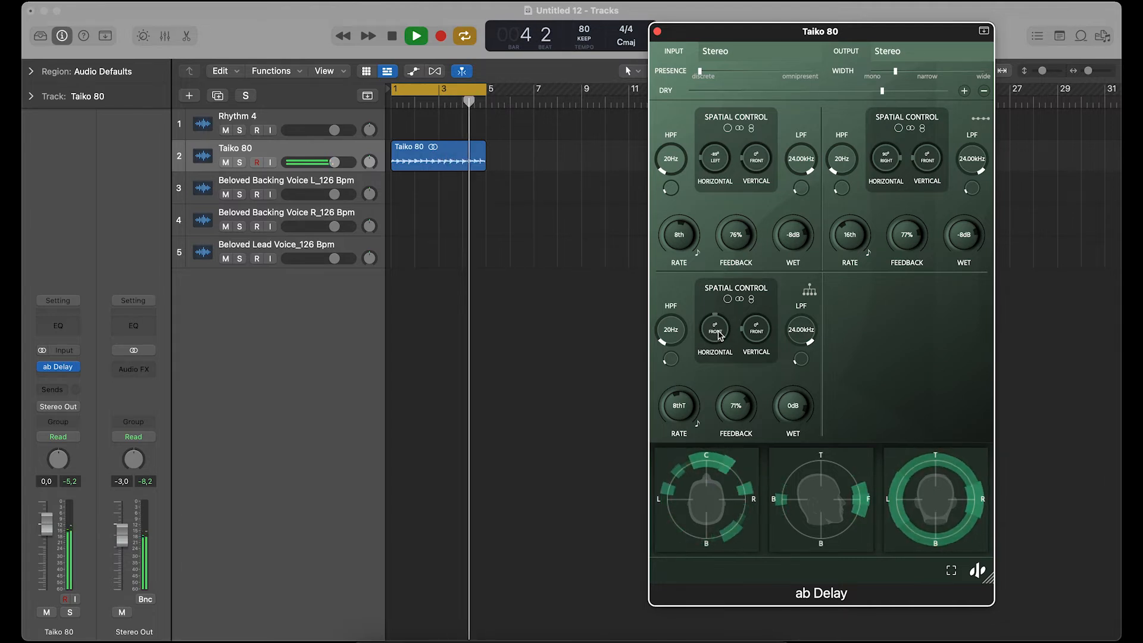
key(space)
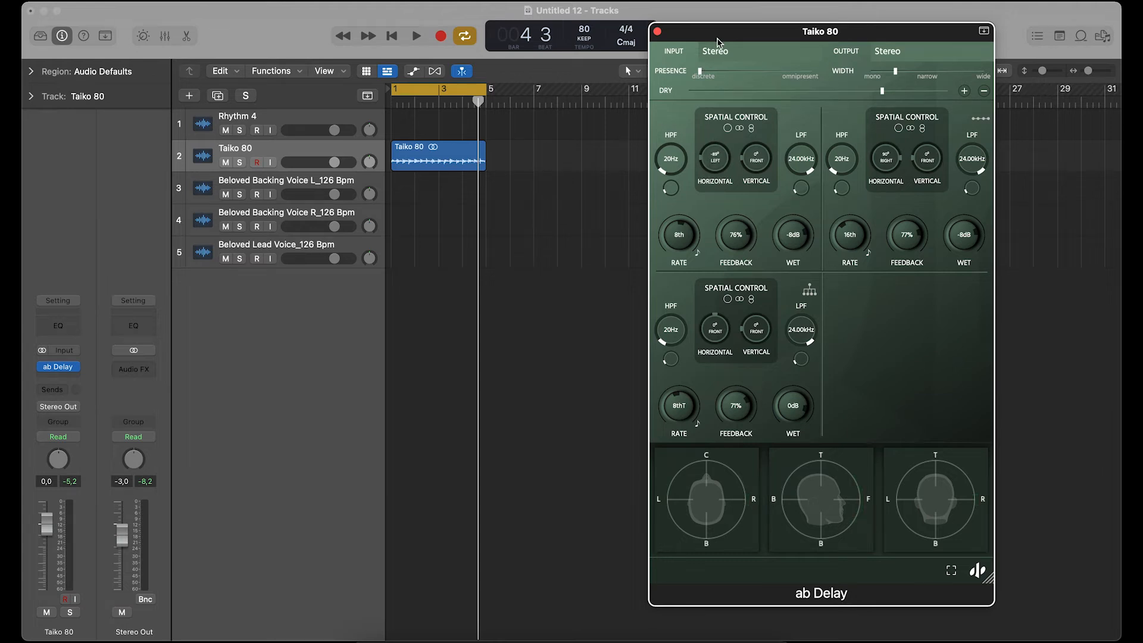
- Enlarge the plug-in window and position the delays horizontally: first at -47° front left, second at 39° front right, third at -130° back left
drag(718, 38, 713, 19)
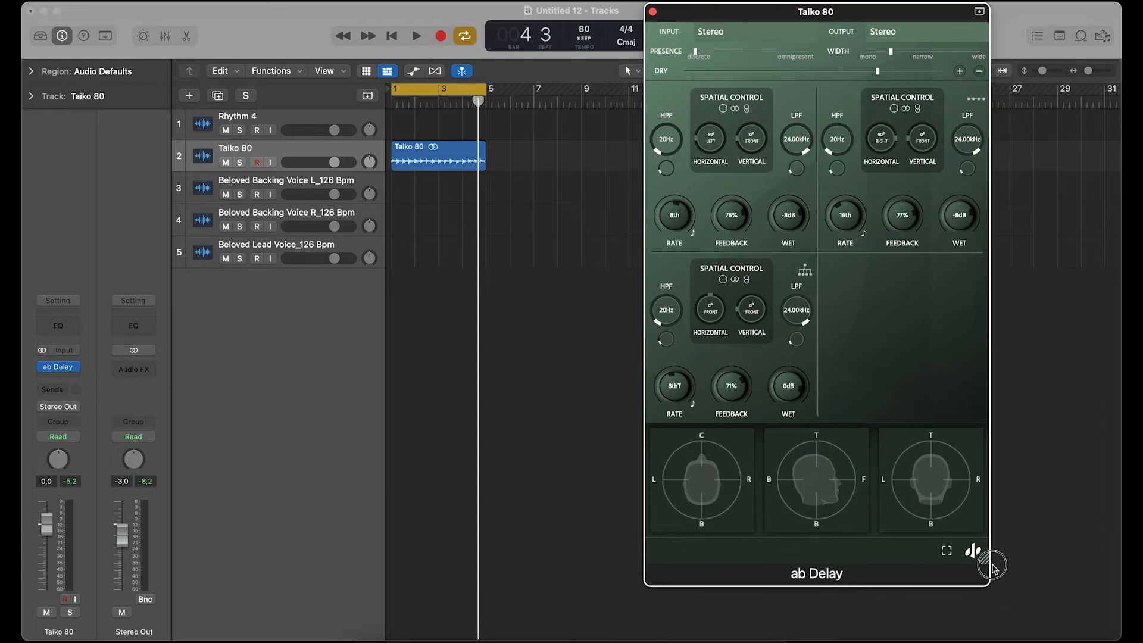
drag(984, 560, 1027, 601)
drag(726, 158, 722, 138)
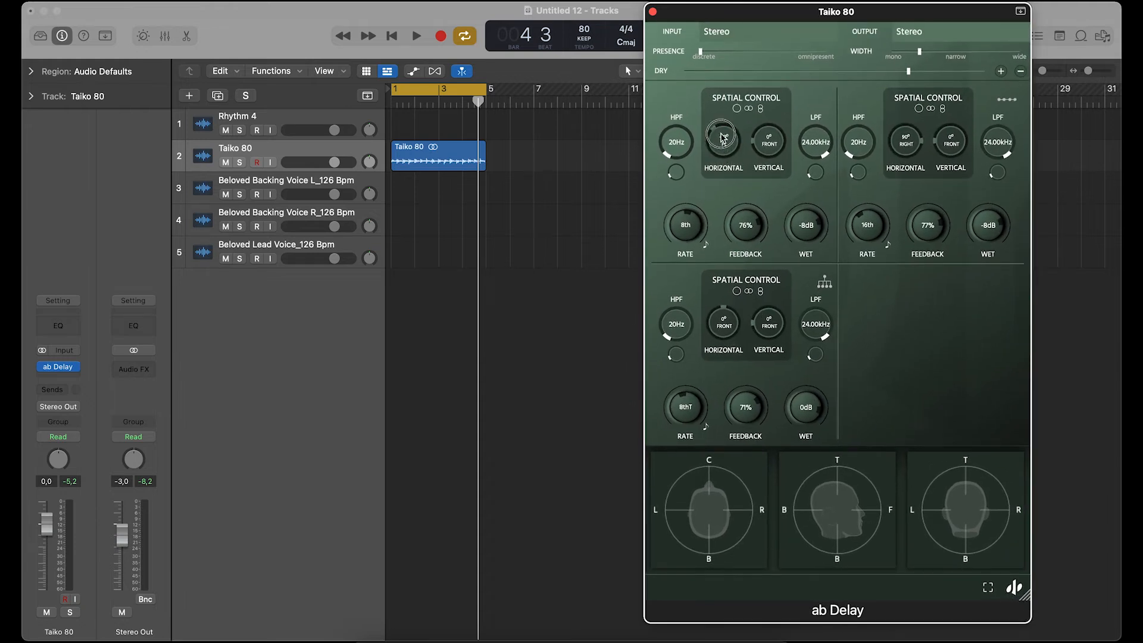
drag(910, 149, 909, 173)
drag(723, 332, 737, 390)
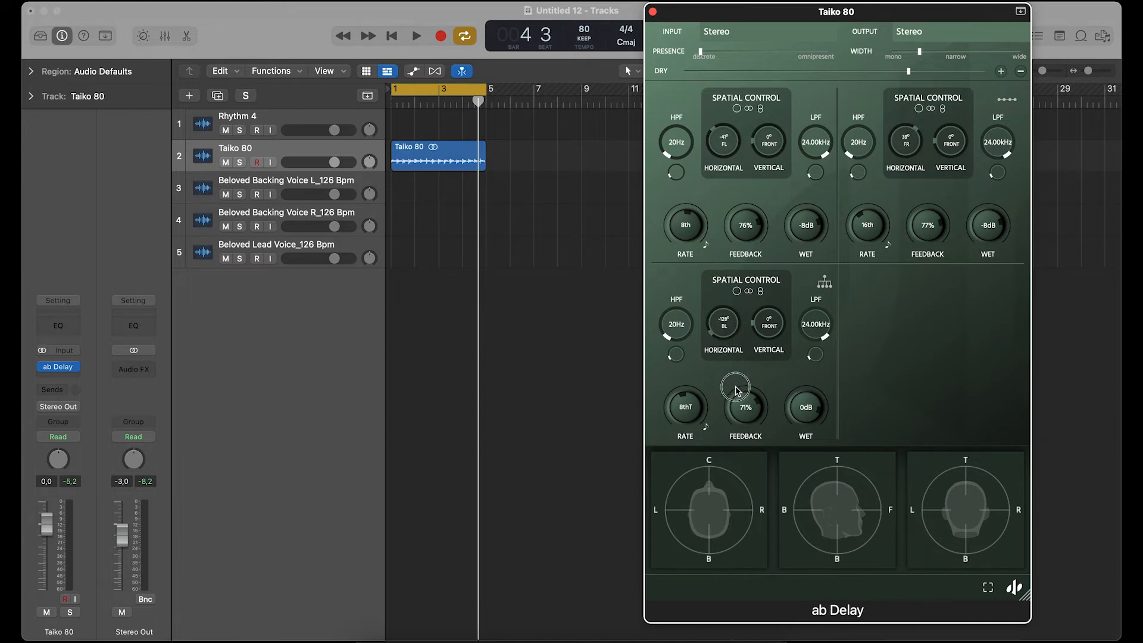
- Add a fourth delay at 119° back right, set its rate to 16thT and feedback to 70%, and audition the loop
click(1003, 72)
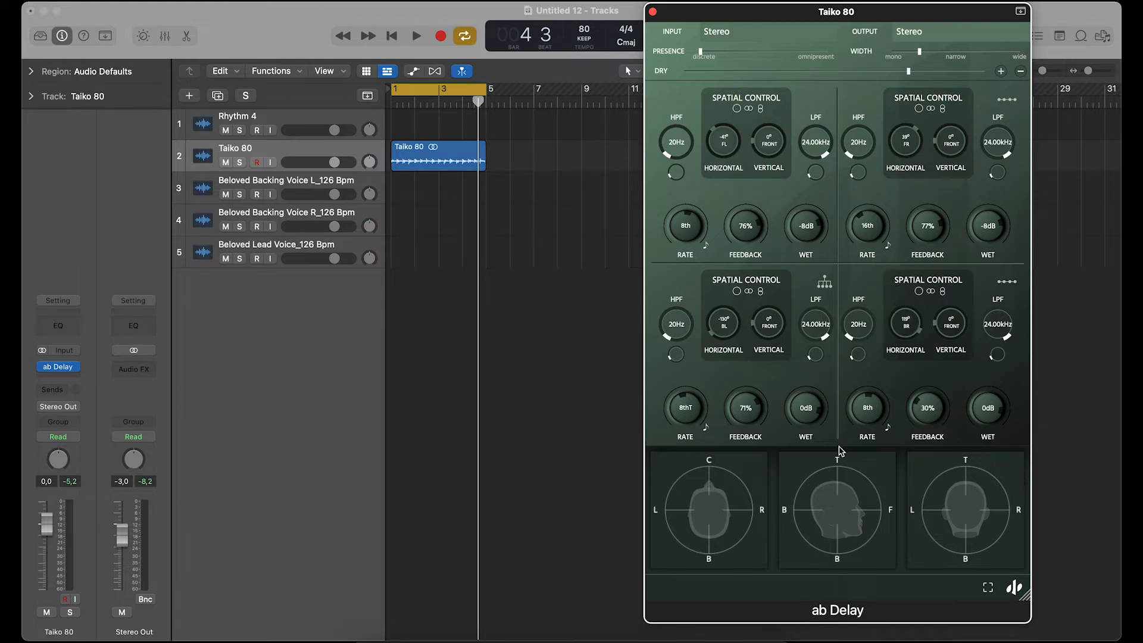
drag(864, 415, 867, 436)
key(space)
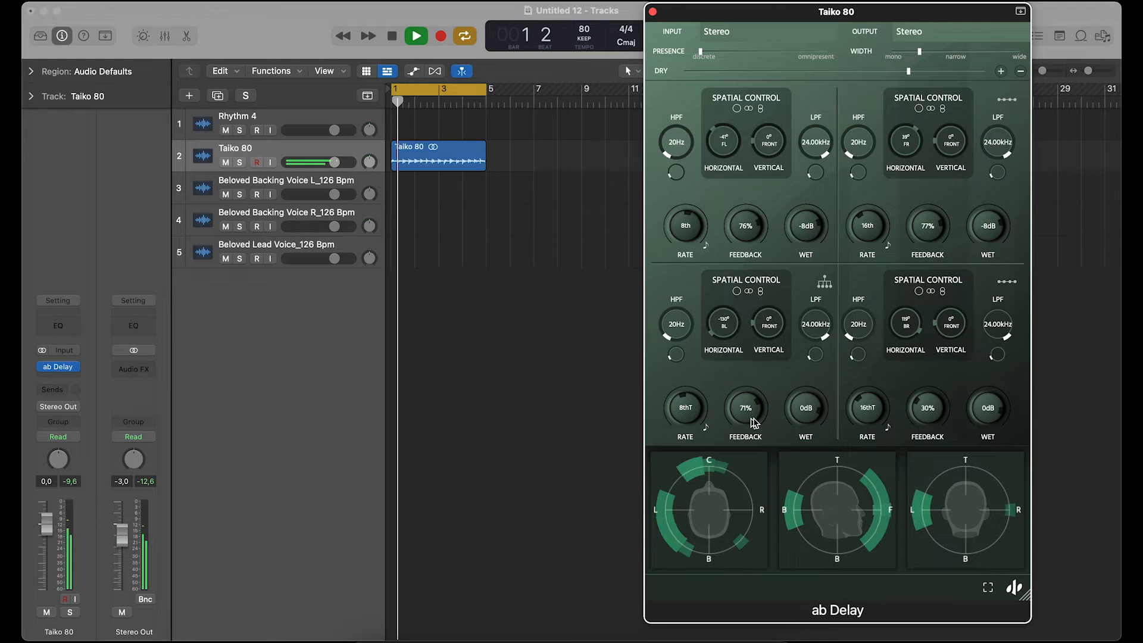
drag(927, 407, 922, 351)
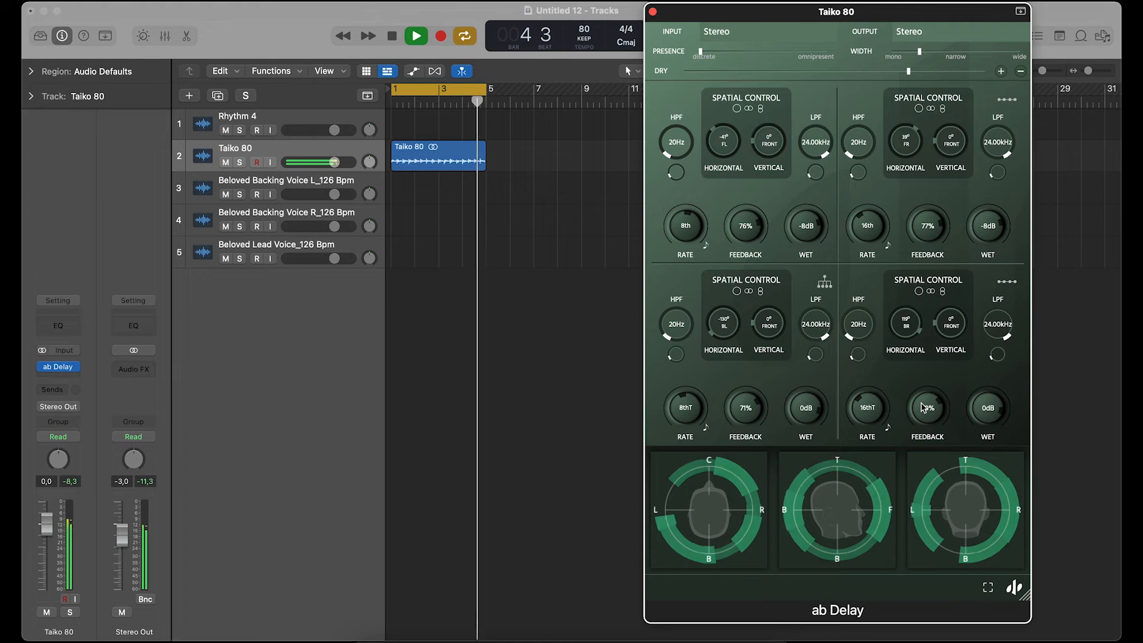
key(space)
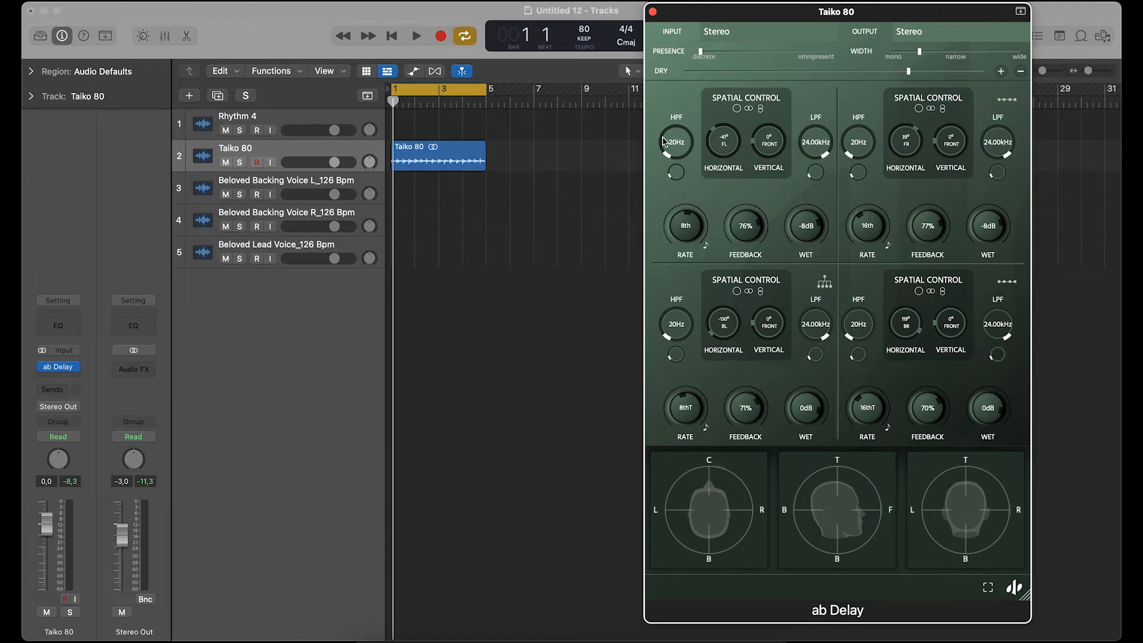
- Set the high-pass filters of delays one and two to 1.30 and 1.50 kHz, the low-pass filters of three and four to 557 and 551 Hz, and start playback
drag(685, 154, 664, 70)
drag(842, 170, 856, 84)
drag(857, 131, 852, 124)
drag(816, 332, 833, 418)
drag(1002, 316, 1016, 404)
drag(998, 338, 999, 352)
drag(823, 333, 824, 340)
key(space)
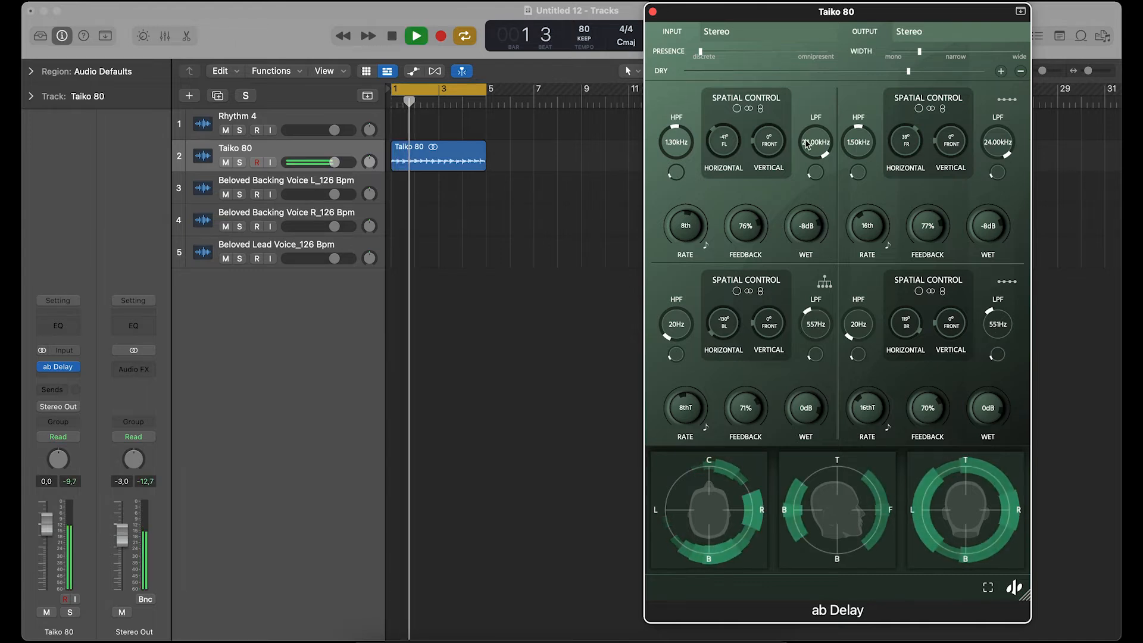
- Raise the high-pass filters to 2.63 kHz on the first delay and 2.93 kHz on the second, increase the dry level, and stop playback
drag(677, 143, 675, 128)
drag(864, 141, 863, 126)
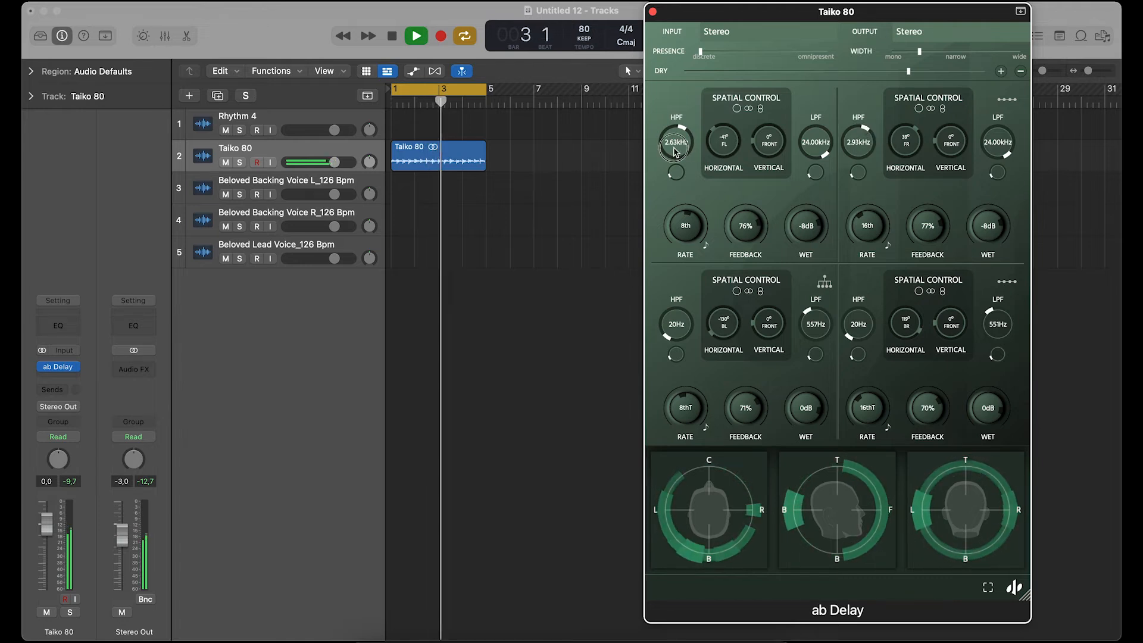
drag(679, 146, 679, 146)
drag(908, 73, 903, 71)
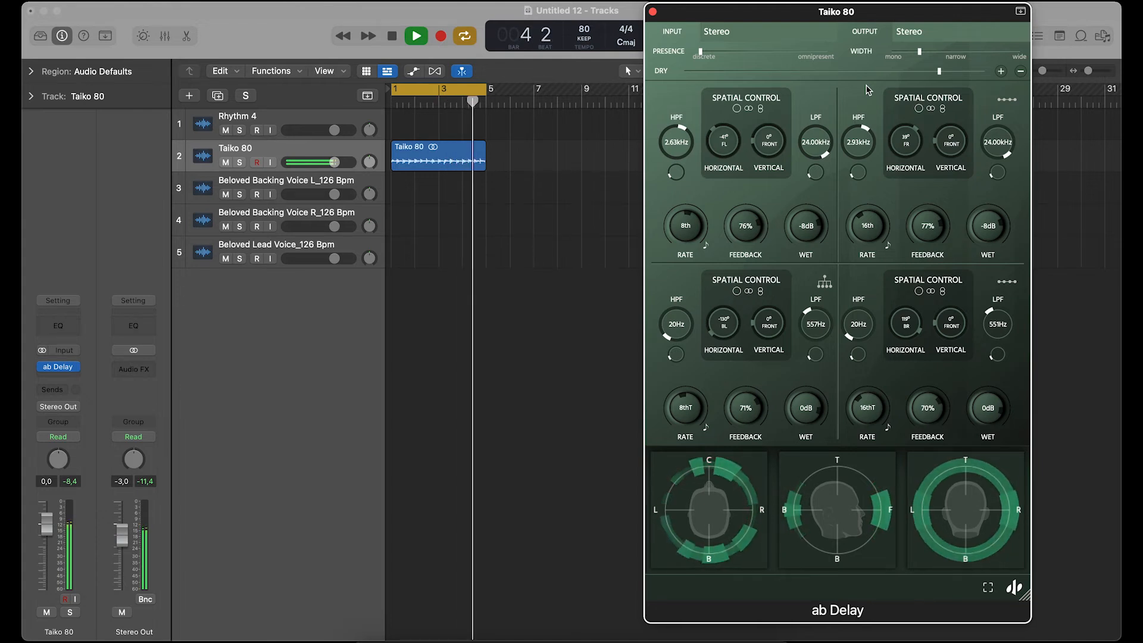
key(space)
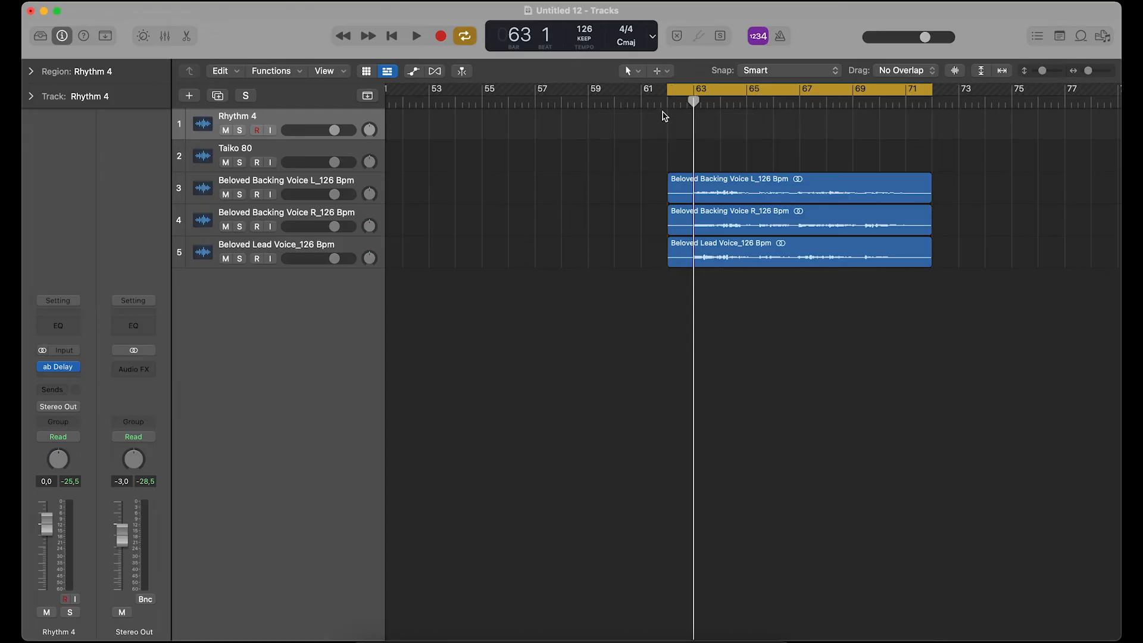
- Play the three vocal tracks from bar 62, lower the Stereo Out fader to -8.4 dB, and stop playback
click(661, 105)
click(666, 104)
drag(666, 104, 668, 105)
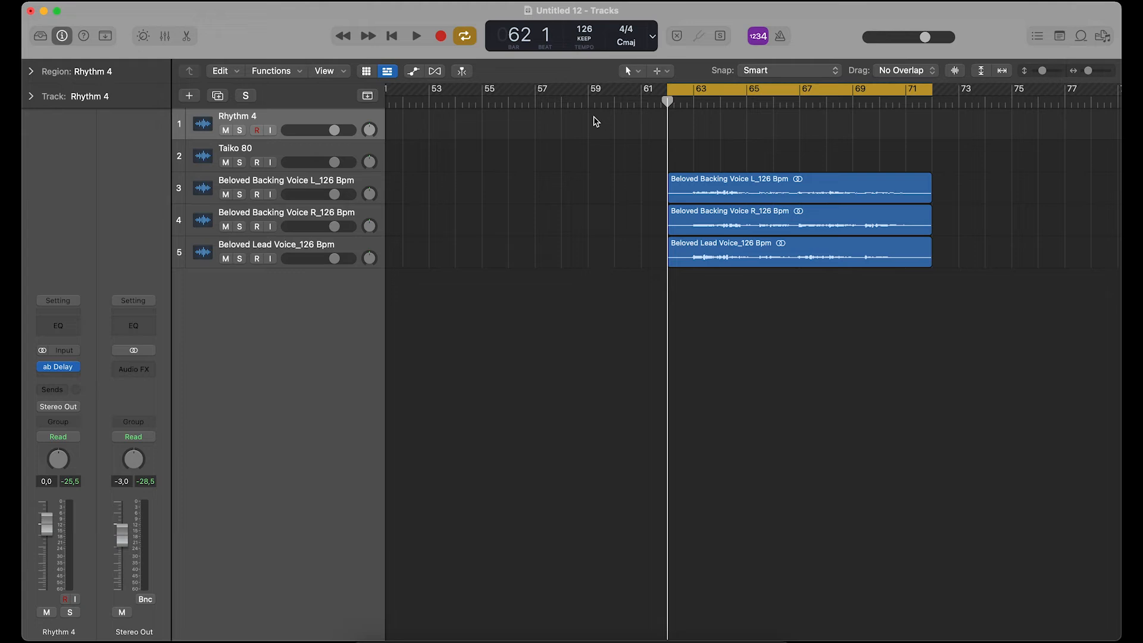
key(space)
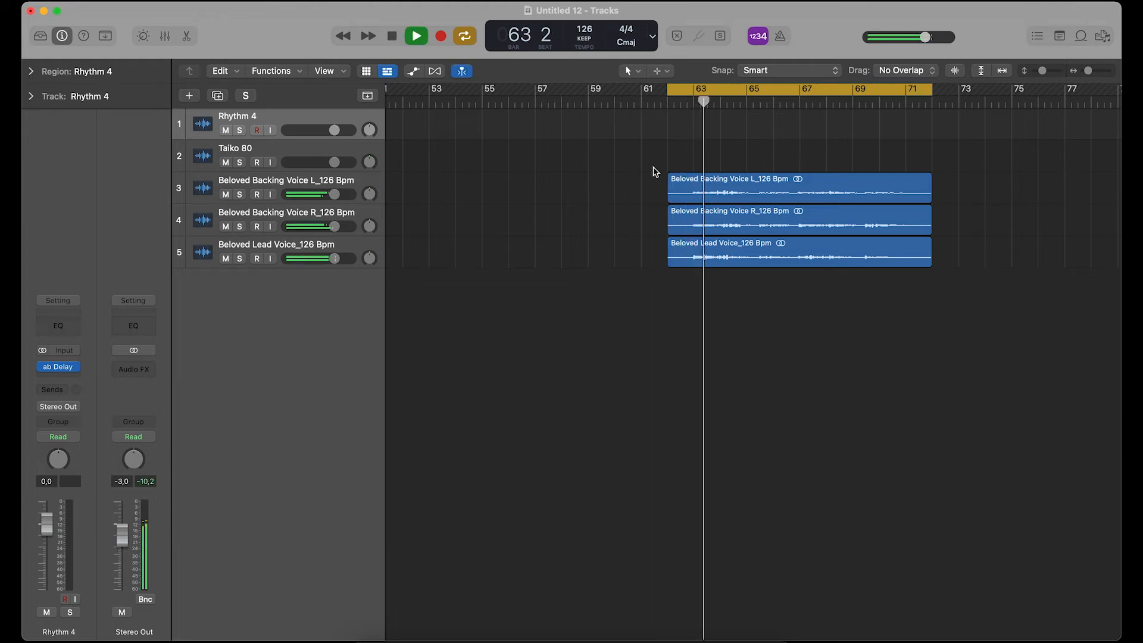
drag(122, 535, 124, 570)
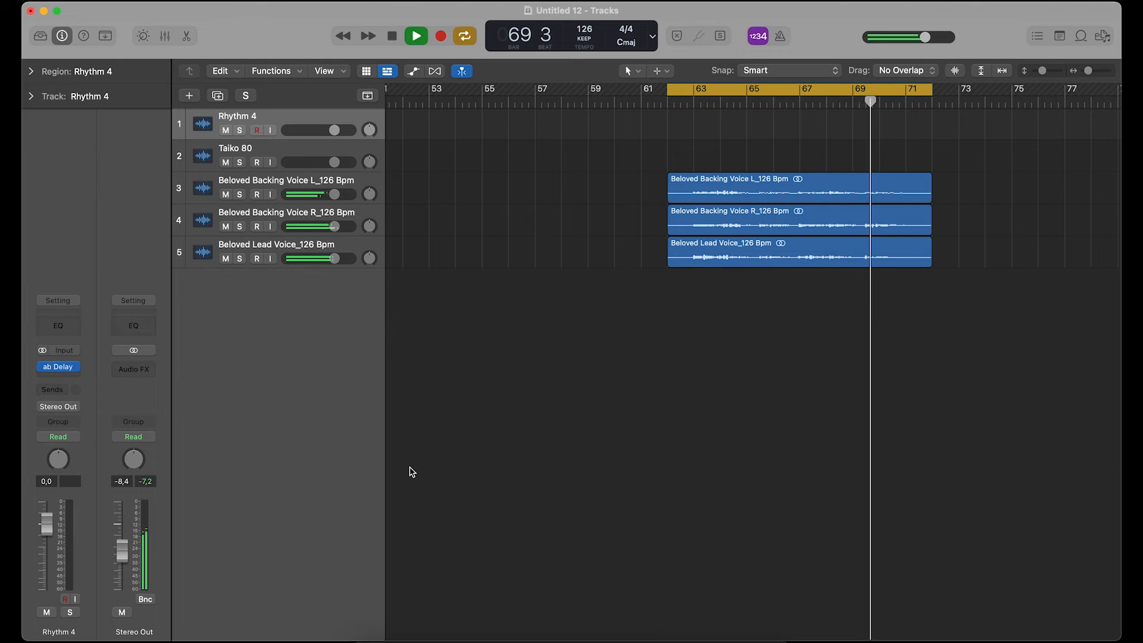
key(space)
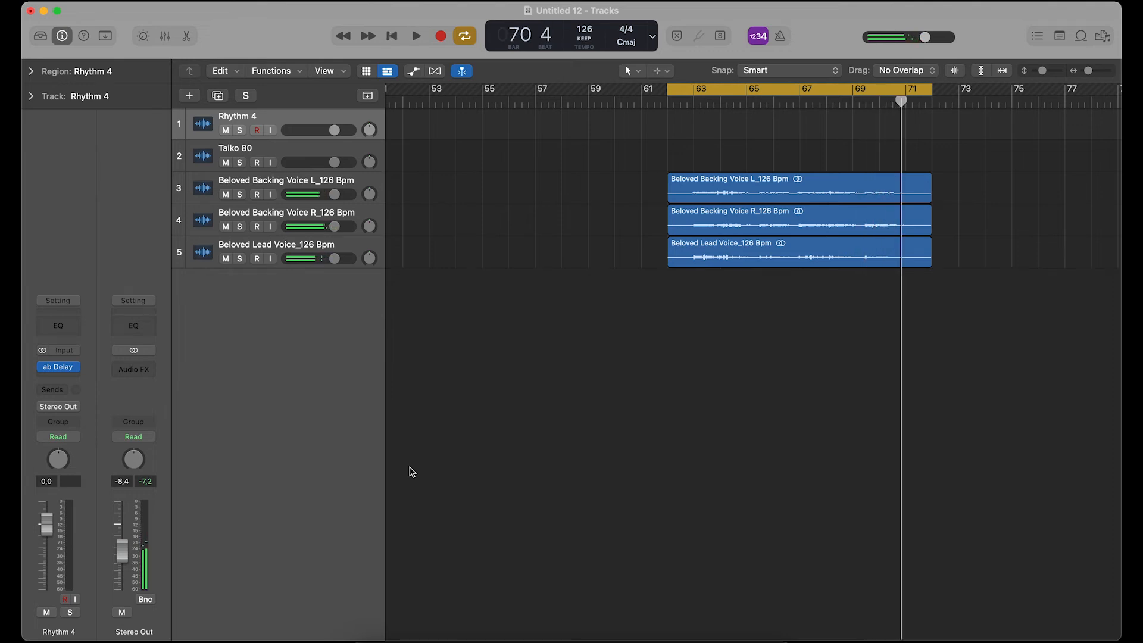
- Shorten the cycle range to start at bar 63 and place the playhead there
click(668, 102)
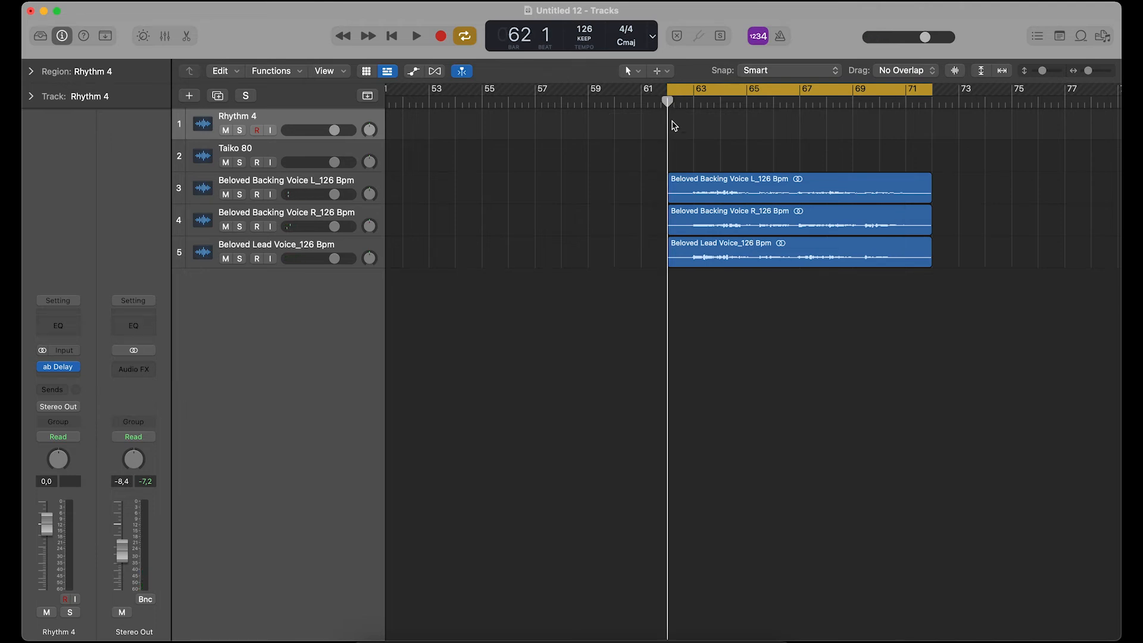
drag(669, 91, 693, 96)
click(694, 102)
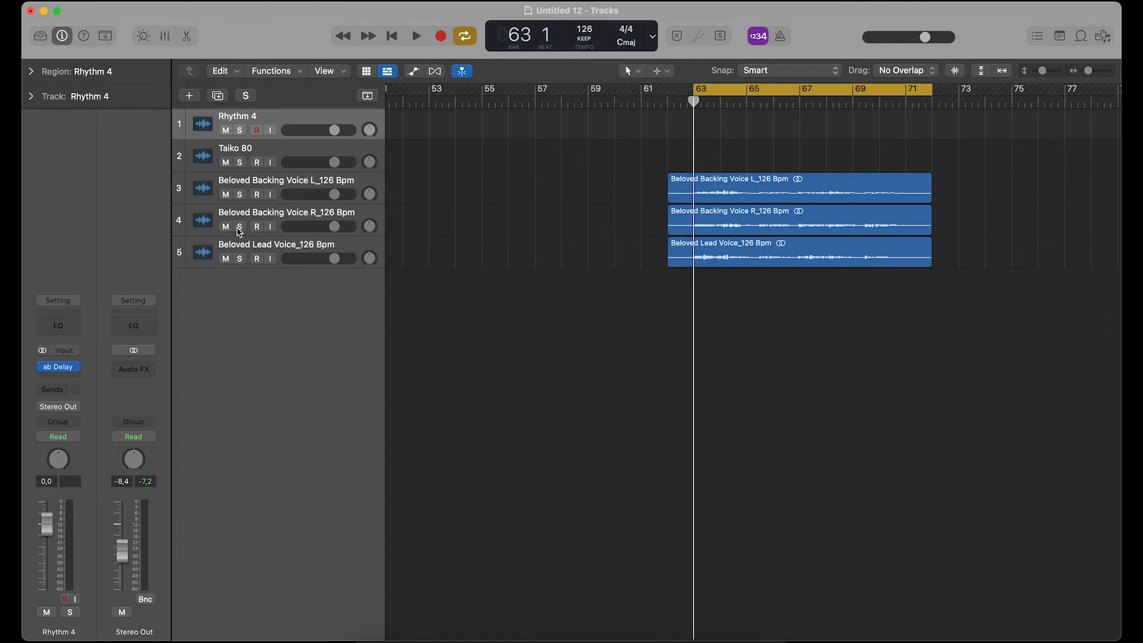
- Show the mixer and add a Bus 1 send at 0.0 dB to the Beloved Backing Voice L track
click(166, 38)
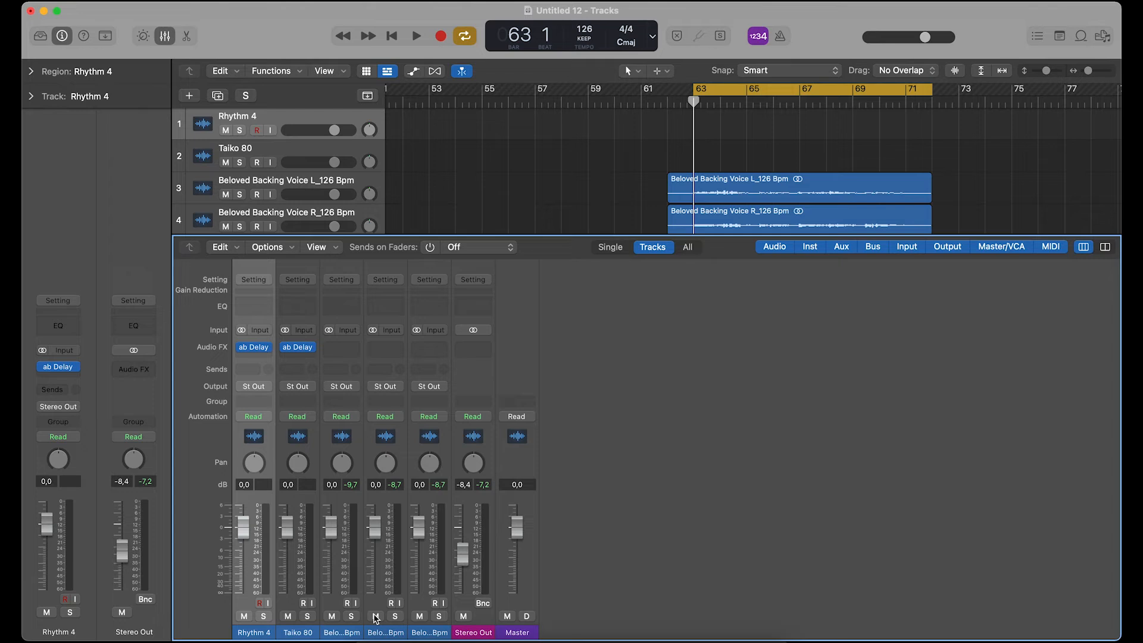
click(351, 633)
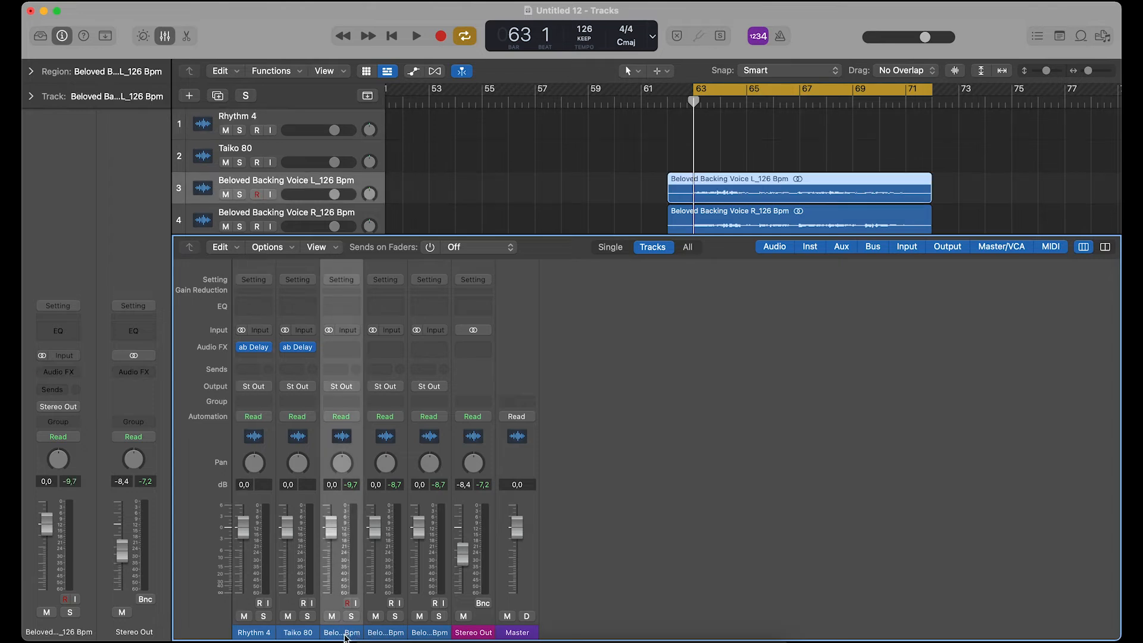
click(334, 373)
mouse_move(381, 390)
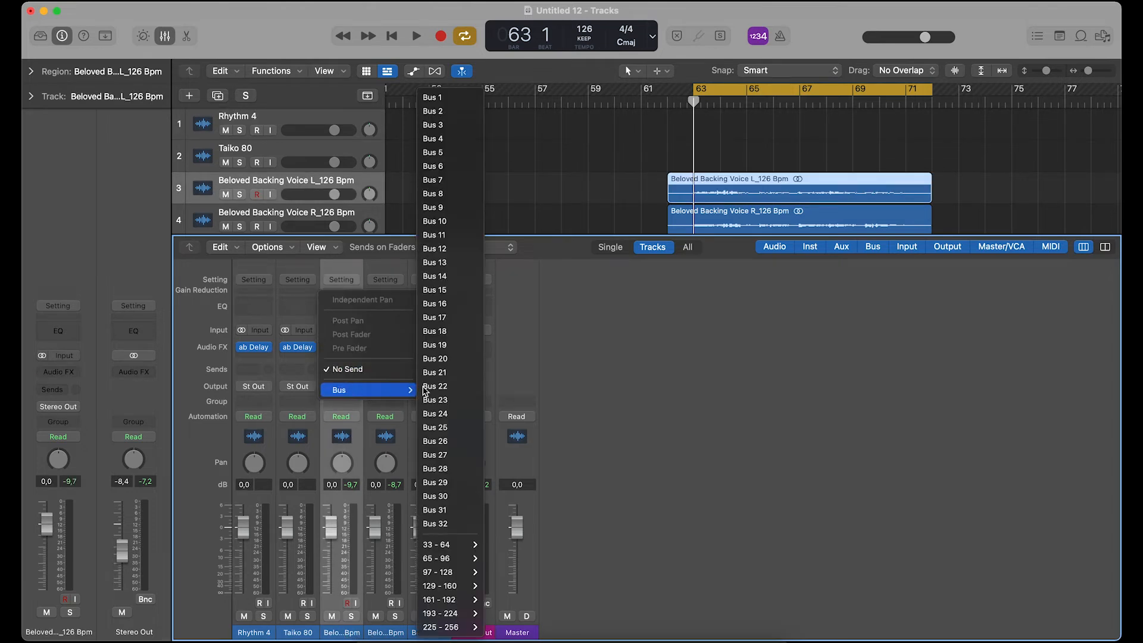
click(428, 100)
alt+click(357, 363)
- Add Bus 1 sends at 0.0 dB to the Beloved Backing Voice R track and the remaining vocal track
click(385, 363)
mouse_move(399, 385)
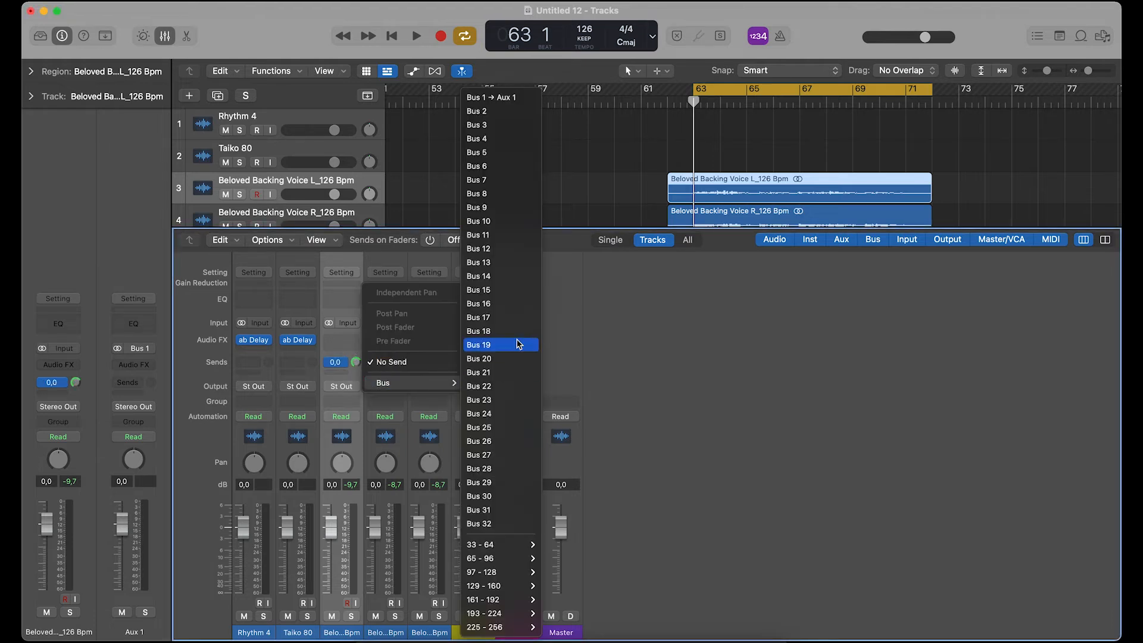
click(483, 97)
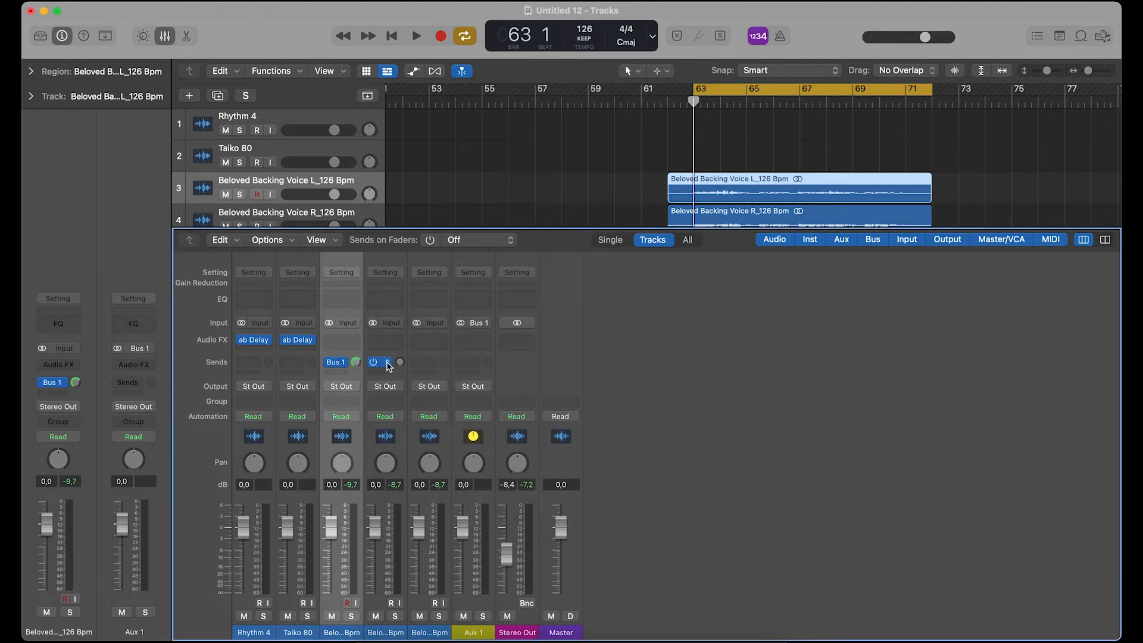
alt+click(402, 363)
click(424, 364)
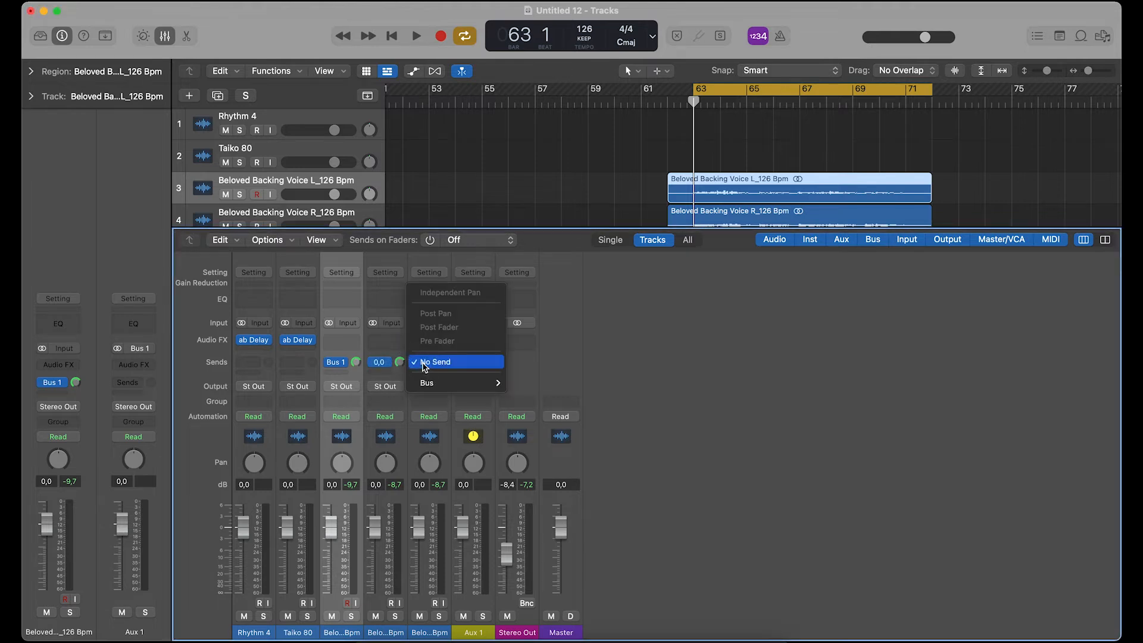
mouse_move(434, 382)
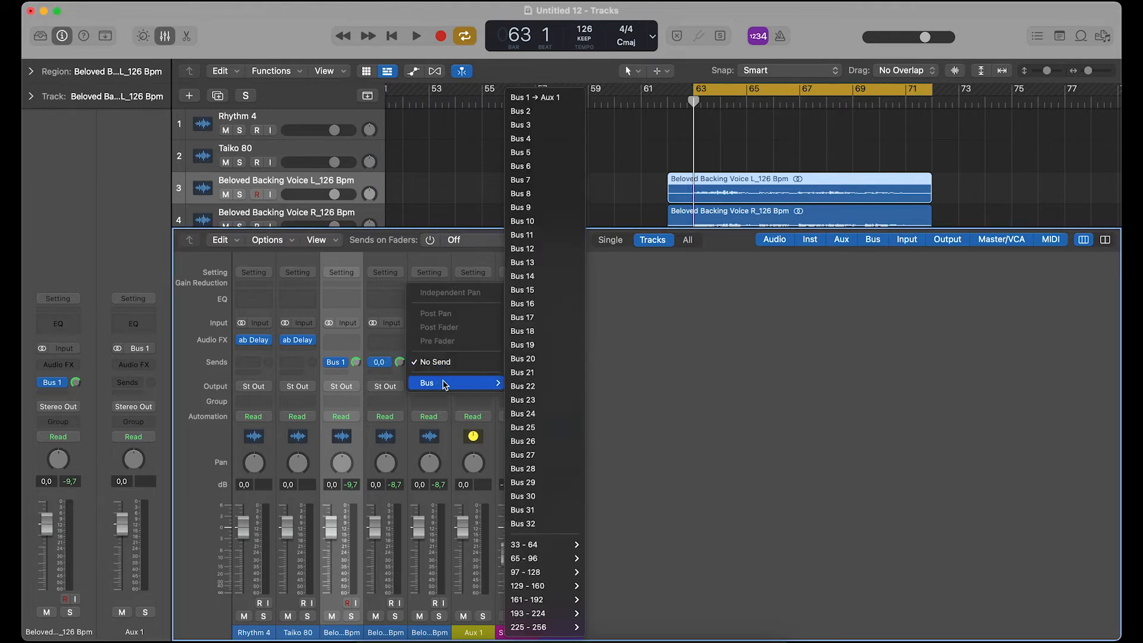
click(539, 97)
click(444, 363)
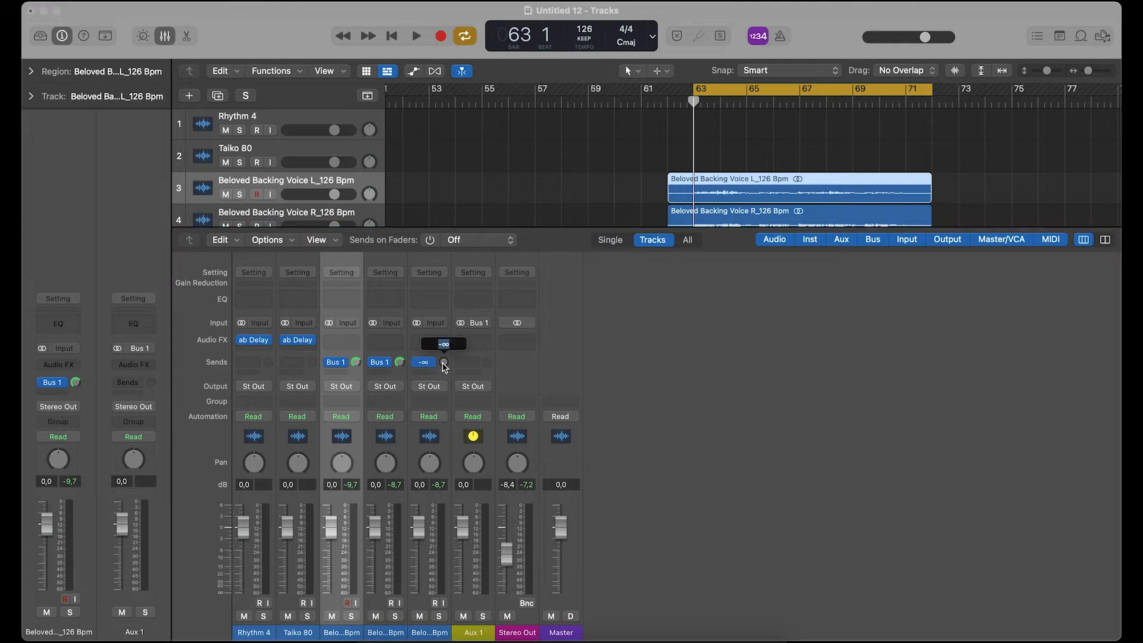
- Play the vocals, lower the Aux 1 fader to -16.2 dB, and stop playback
key(space)
drag(463, 526, 459, 573)
key(space)
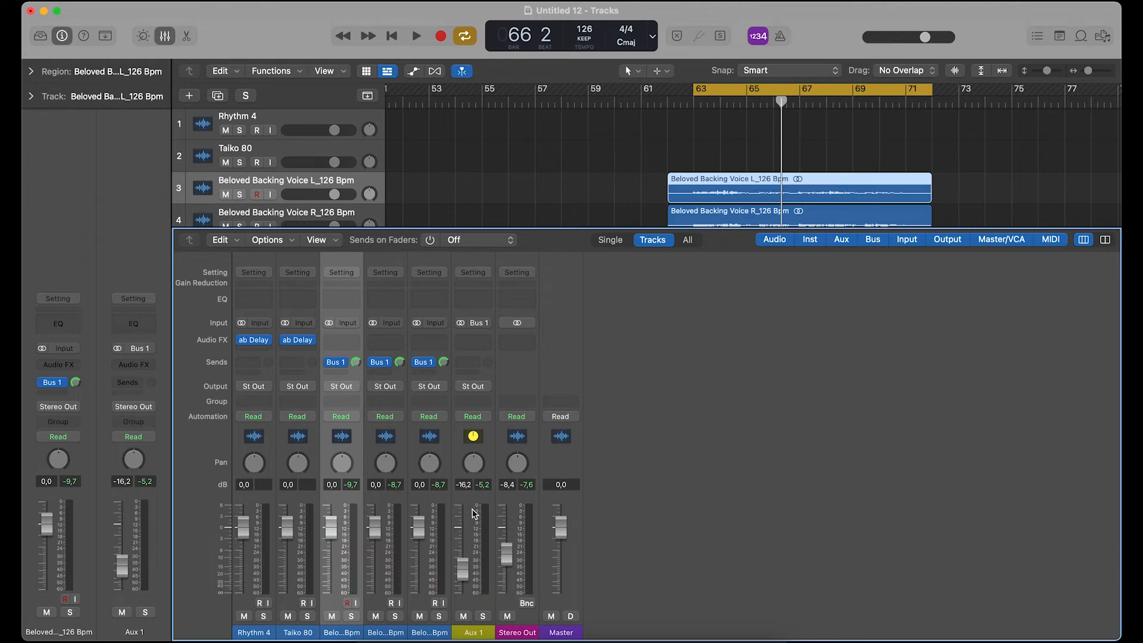
- Insert a stereo ab Delay on Aux 1 and place its window clear of the channel strips
click(472, 346)
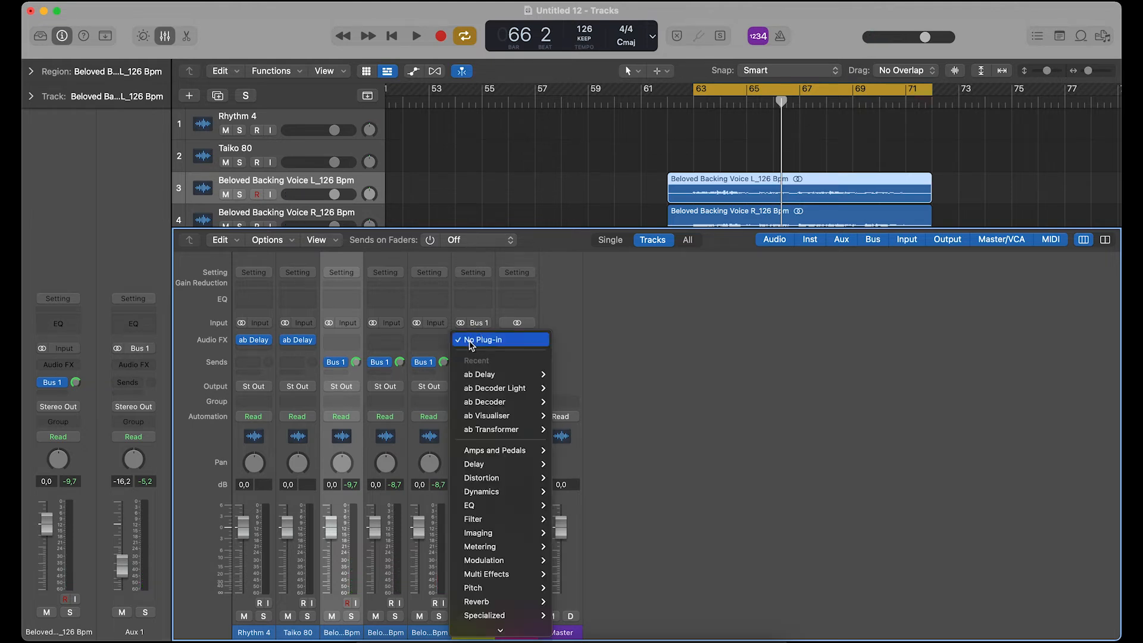
mouse_move(487, 379)
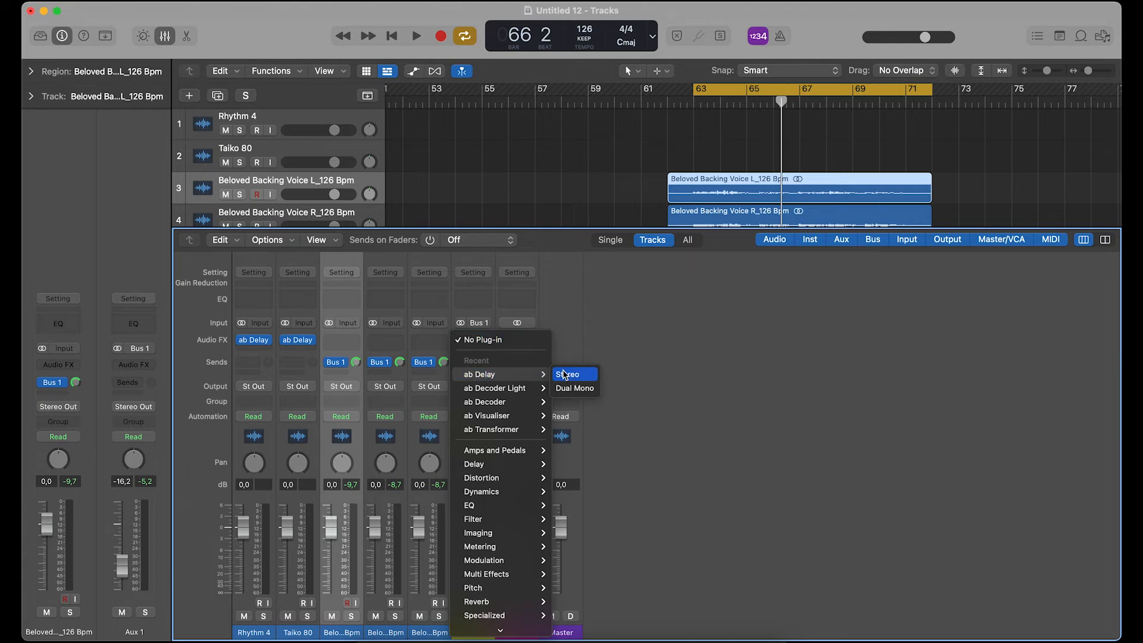
click(565, 374)
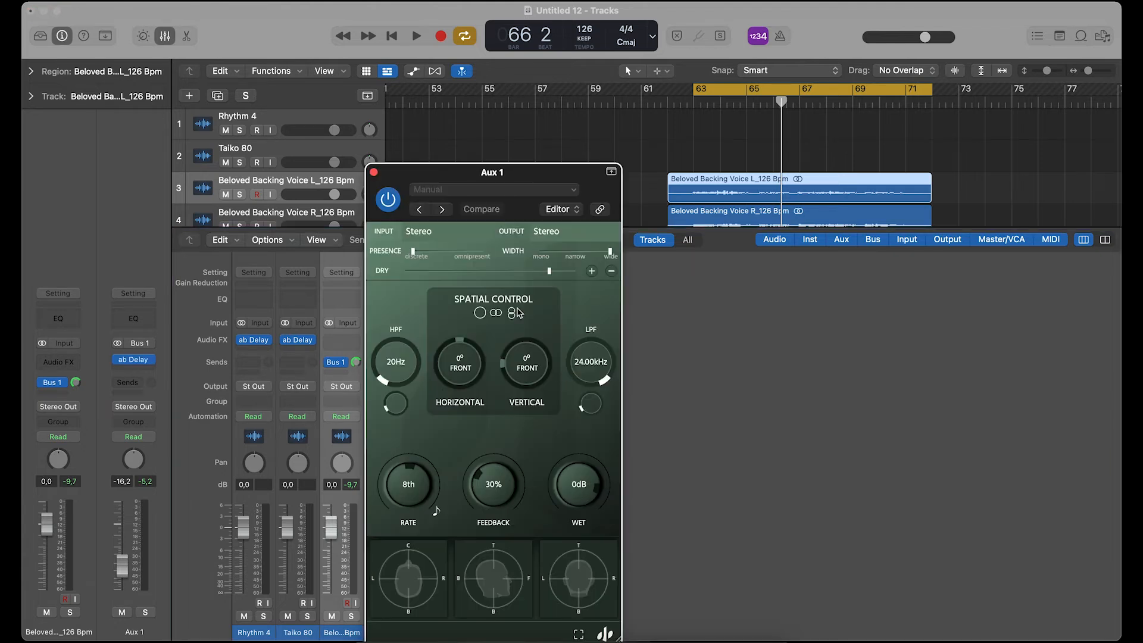
drag(420, 179, 776, 67)
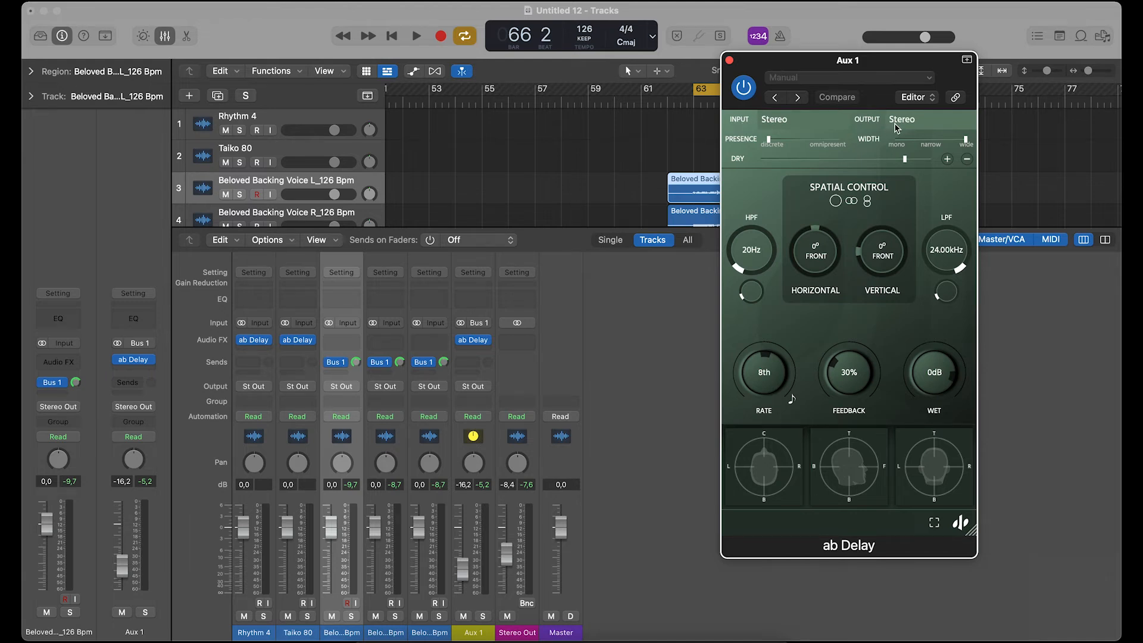
drag(812, 71, 805, 115)
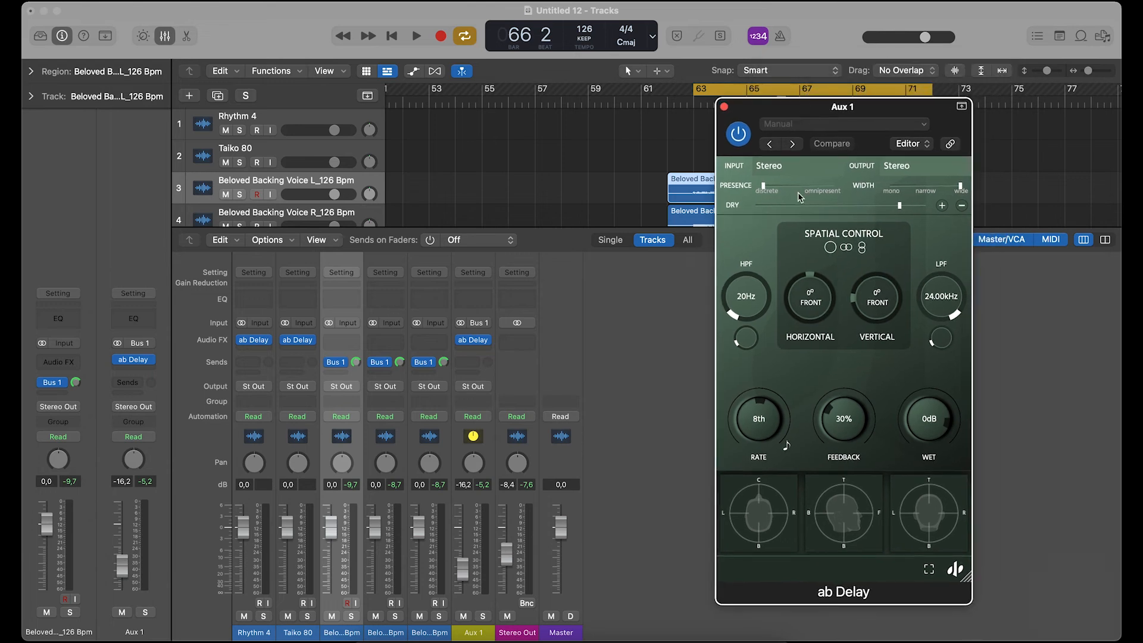
- Turn the delay's dry level fully down and raise the Aux 1 fader to -5.9 dB during playback, then stop
drag(902, 207, 808, 214)
key(space)
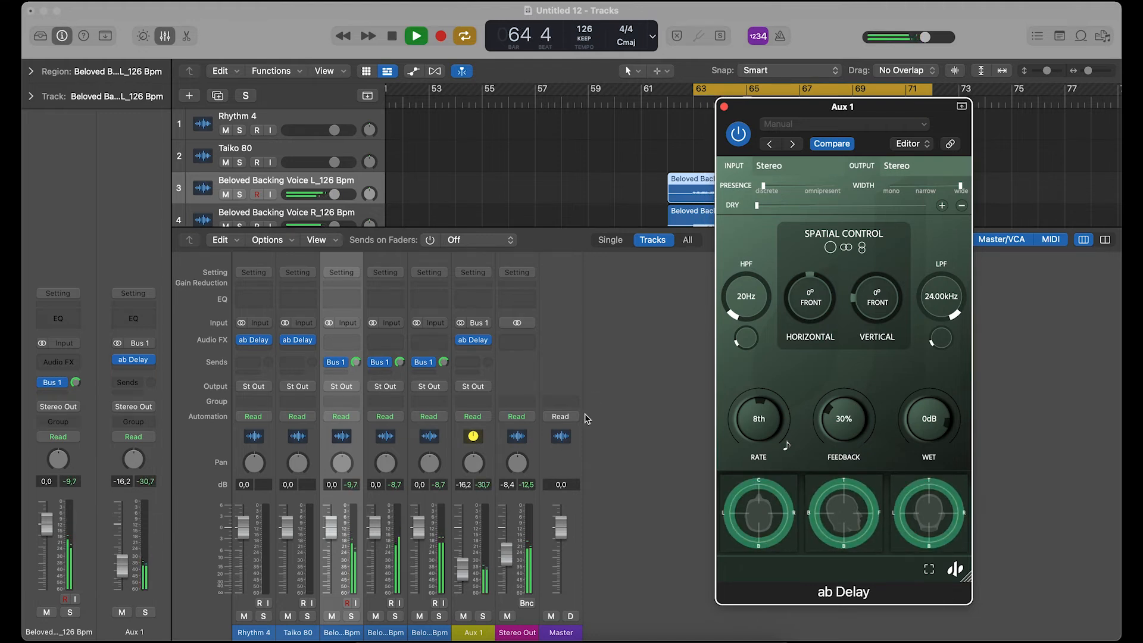
drag(463, 561, 463, 534)
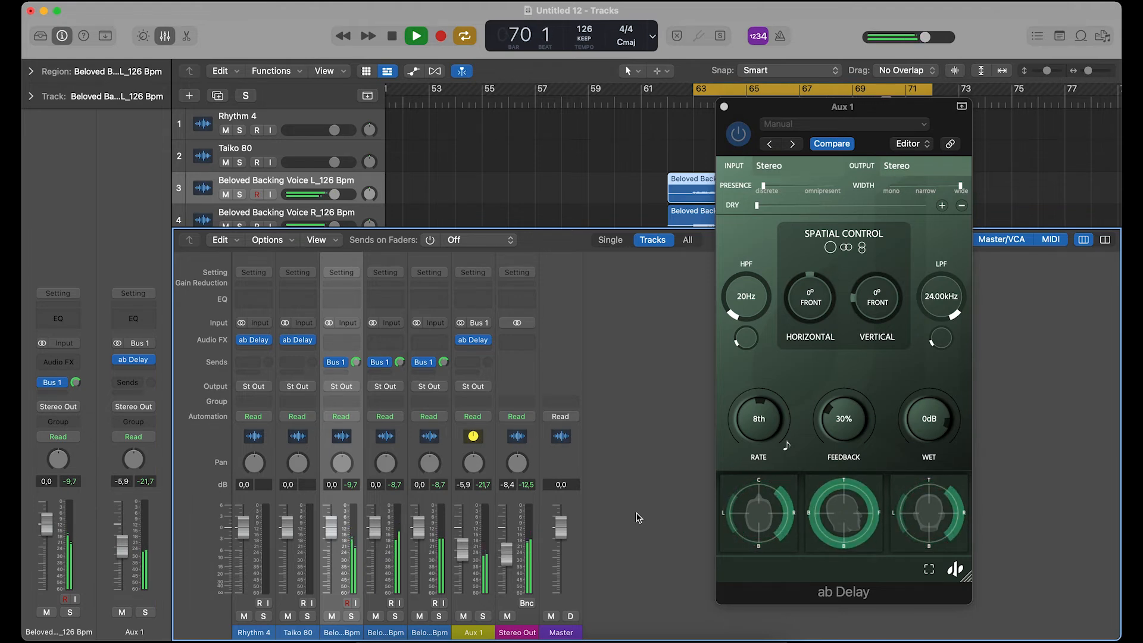
key(space)
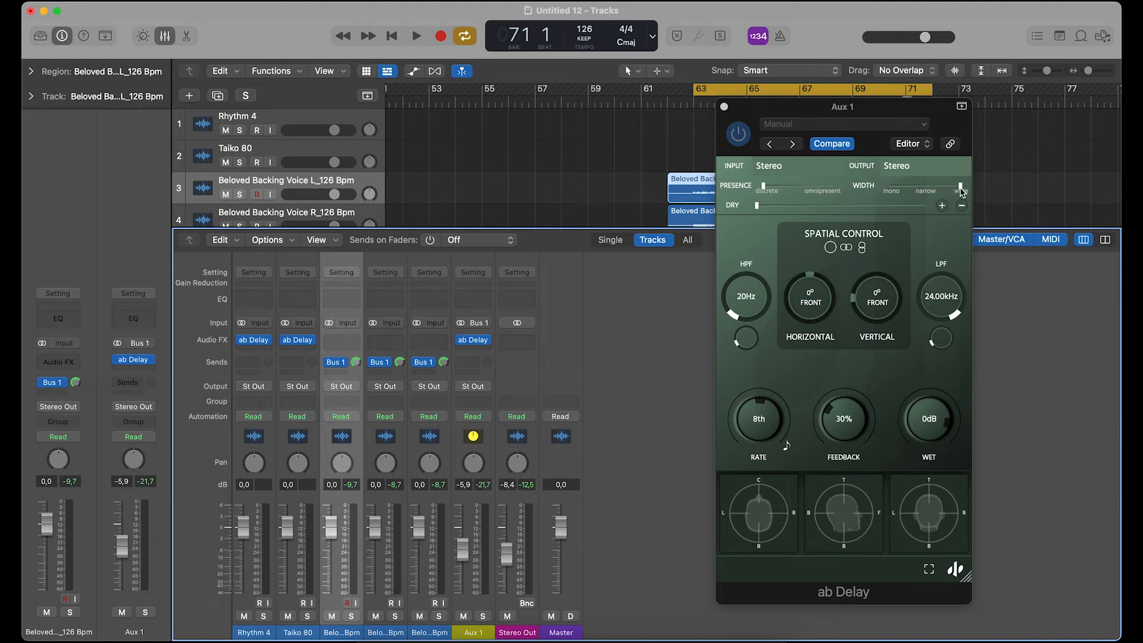
- Reduce the delay's width to between mono and narrow and set its horizontal angle to -45° front left, auditioning with playback
drag(963, 190, 911, 201)
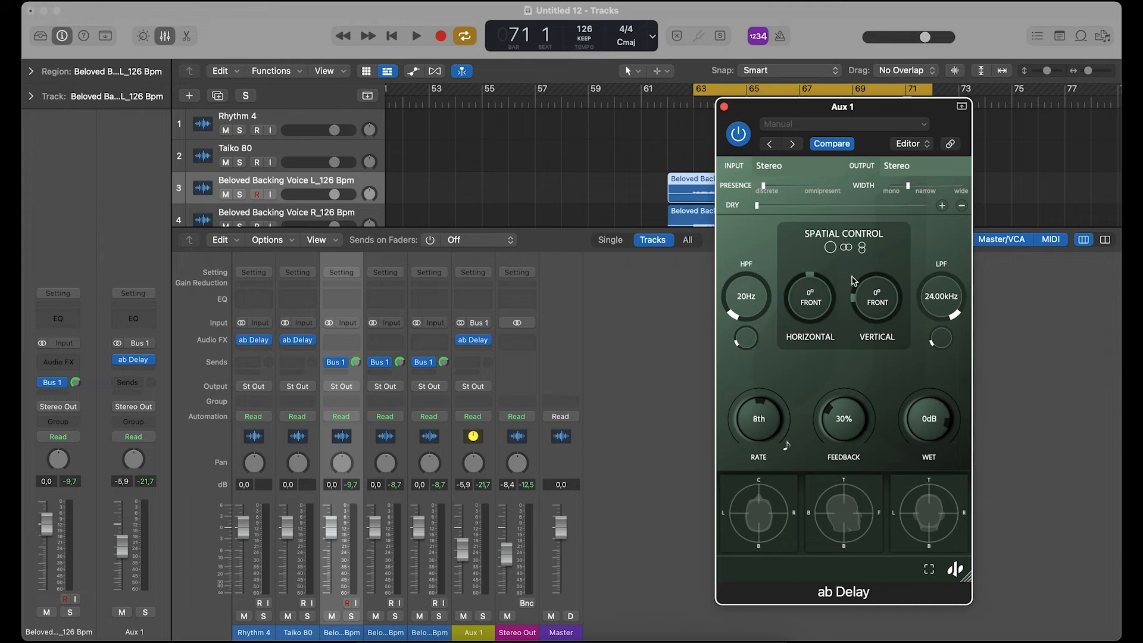
mouse_move(811, 294)
mouse_down()
mouse_move(813, 325)
mouse_move(814, 303)
mouse_up()
key(space)
drag(814, 313, 831, 398)
key(space)
drag(814, 307, 815, 329)
- Add a second delay with a horizontal angle of 45° front right and a 16th rate
click(941, 204)
drag(870, 295, 867, 278)
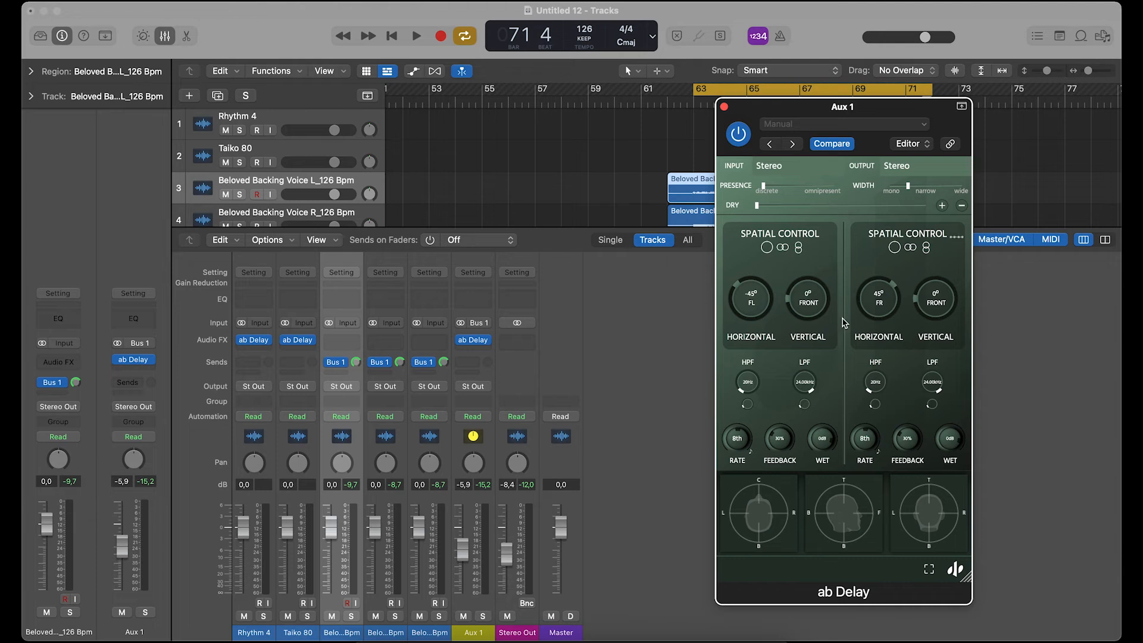
drag(860, 449, 865, 464)
- Play the vocals, raise the second delay's feedback to 53%, and stop playback
key(space)
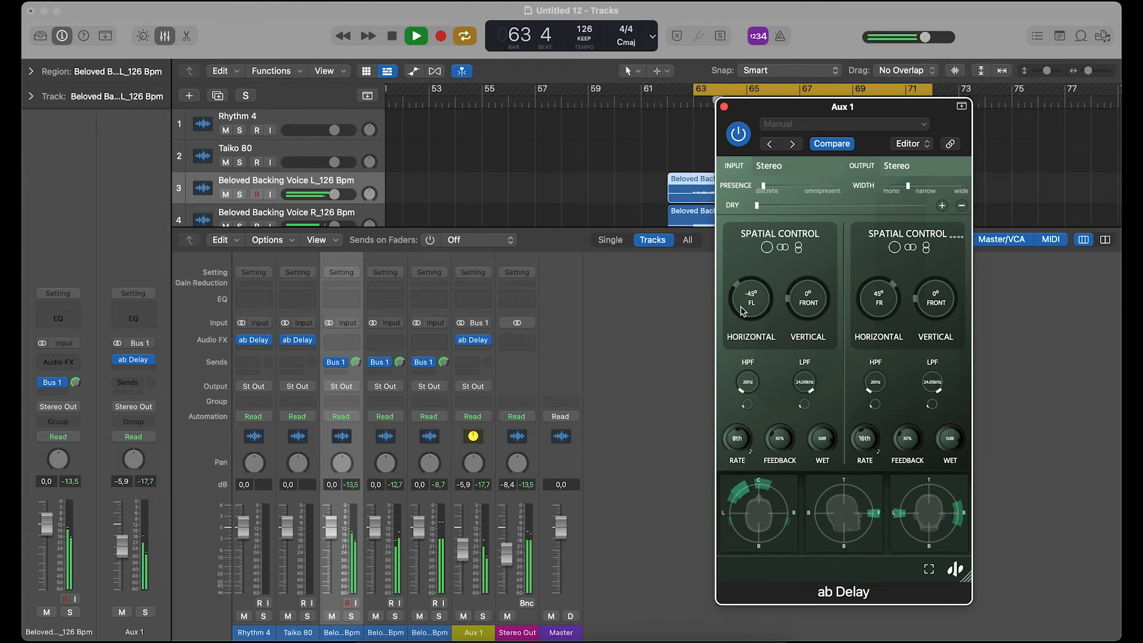
drag(905, 442, 901, 408)
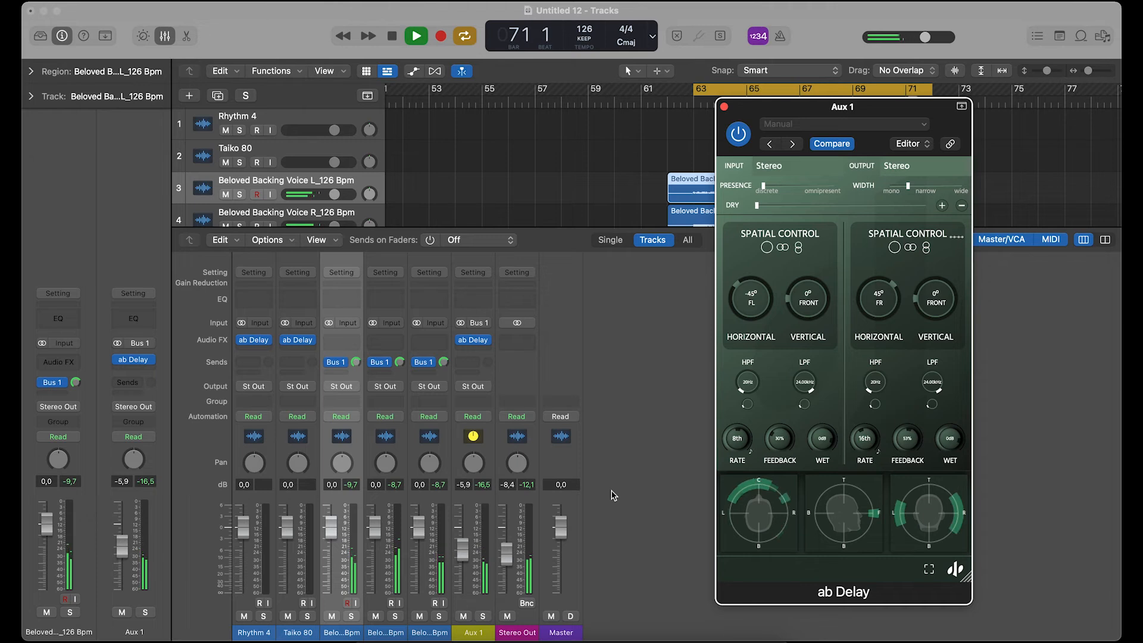
key(space)
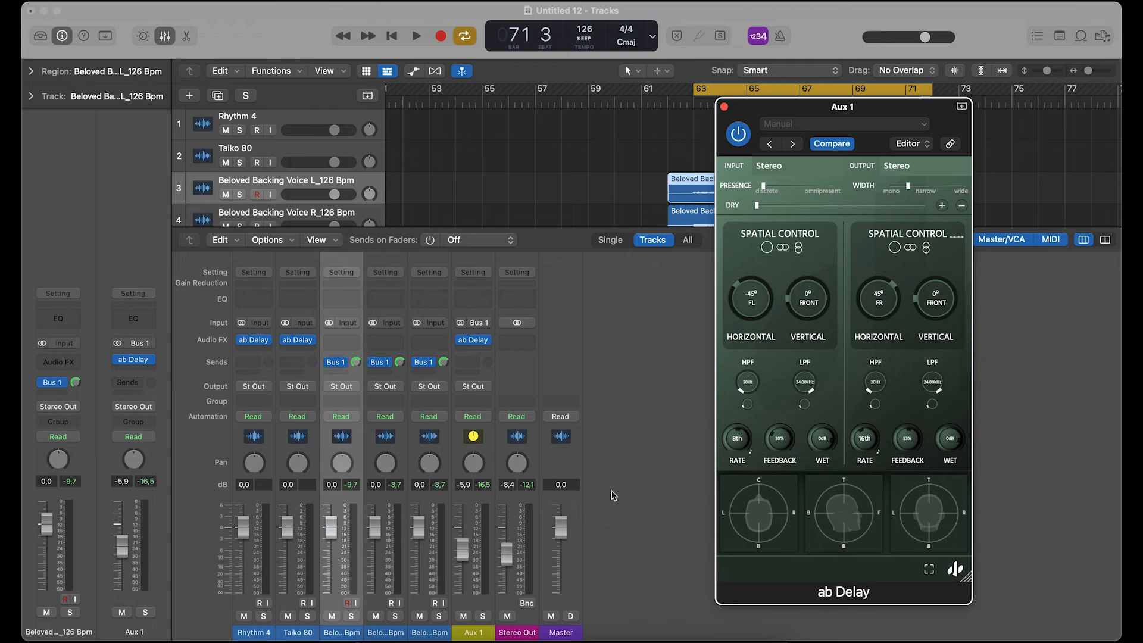
click(613, 495)
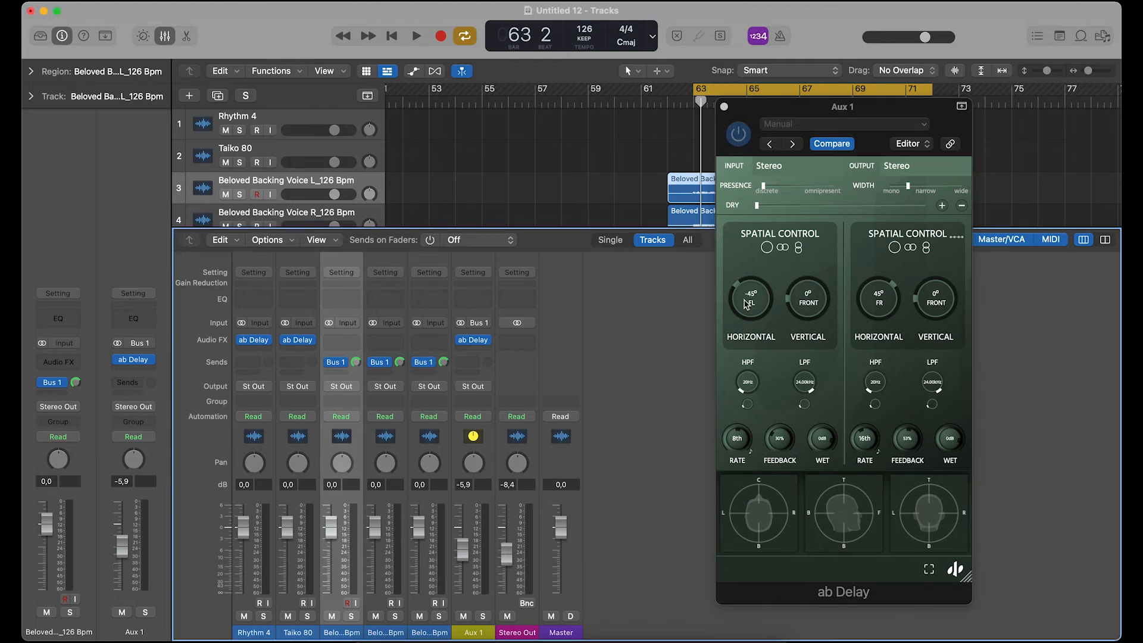
- Turn off the Middle signal in both delays and raise their feedback to 43% and 63% during playback
click(766, 249)
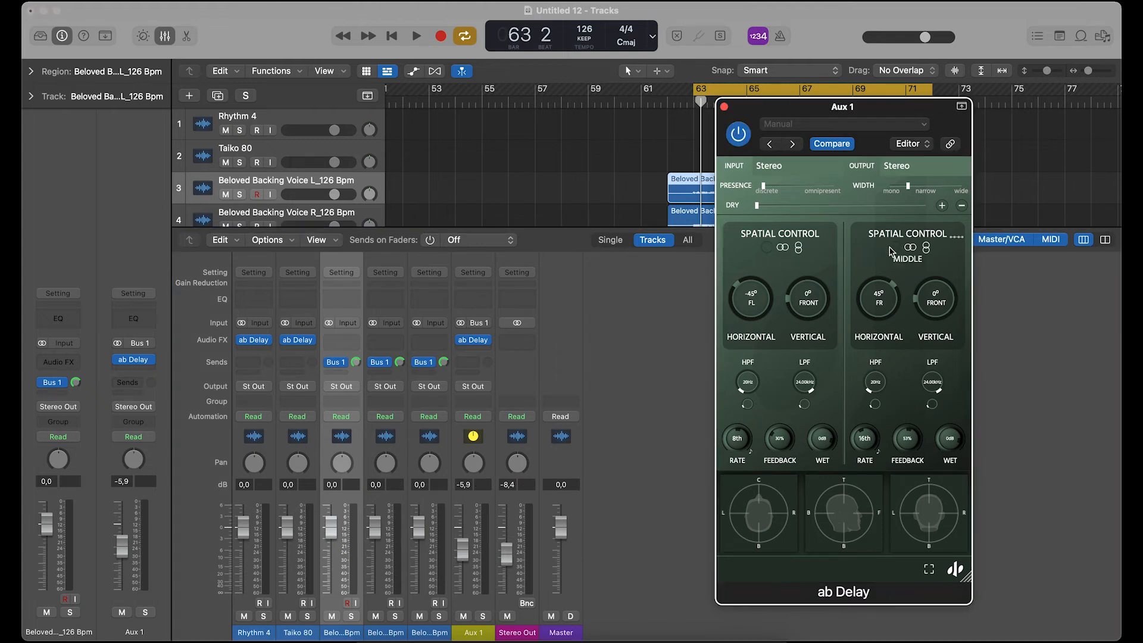
key(space)
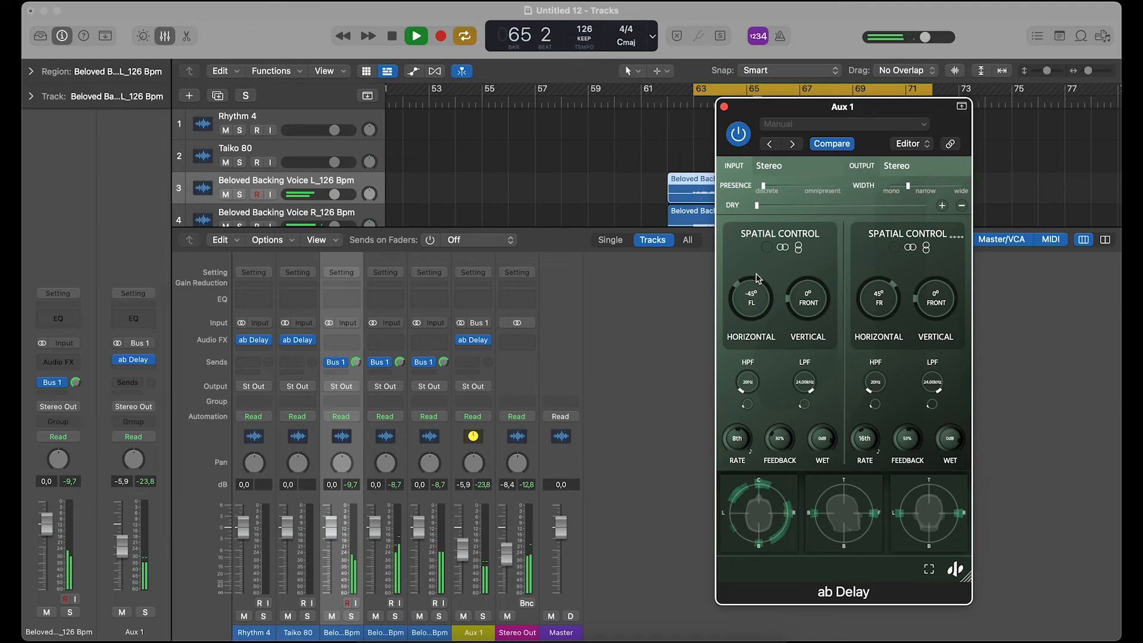
drag(786, 442, 787, 434)
drag(909, 428, 909, 418)
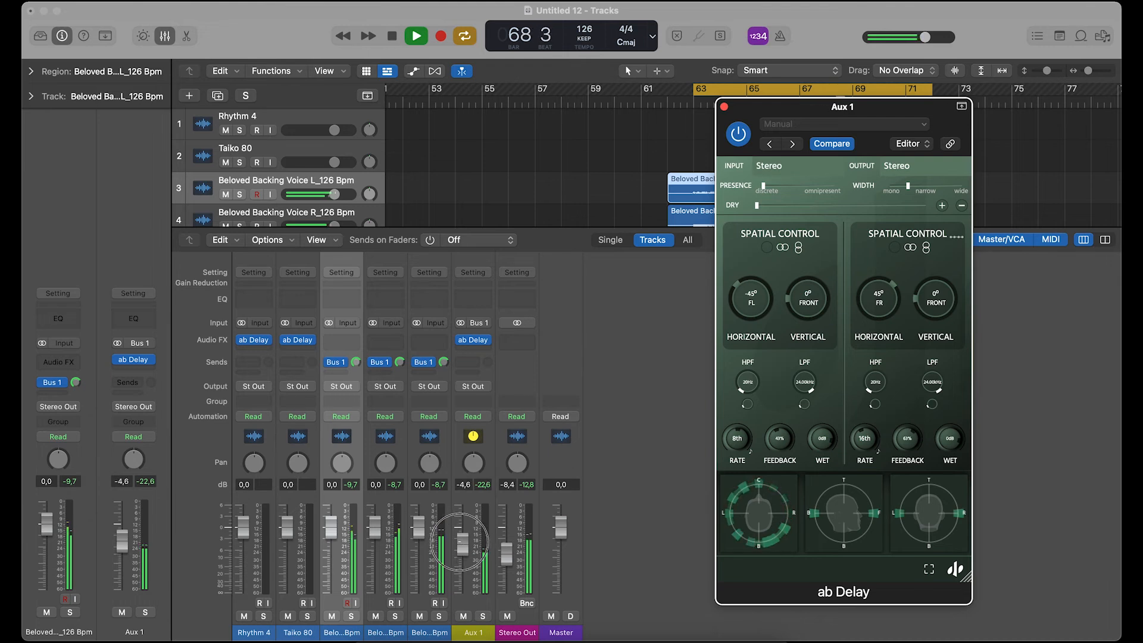
- Raise the Aux 1 fader to -3.6 dB and stop playback
drag(459, 545, 460, 541)
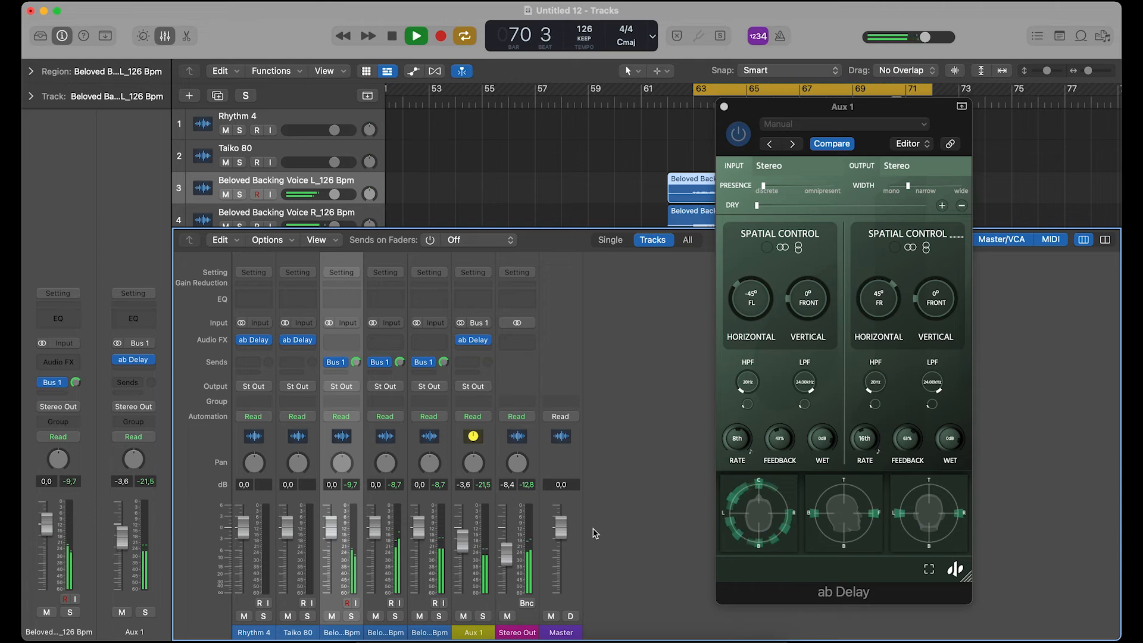
key(space)
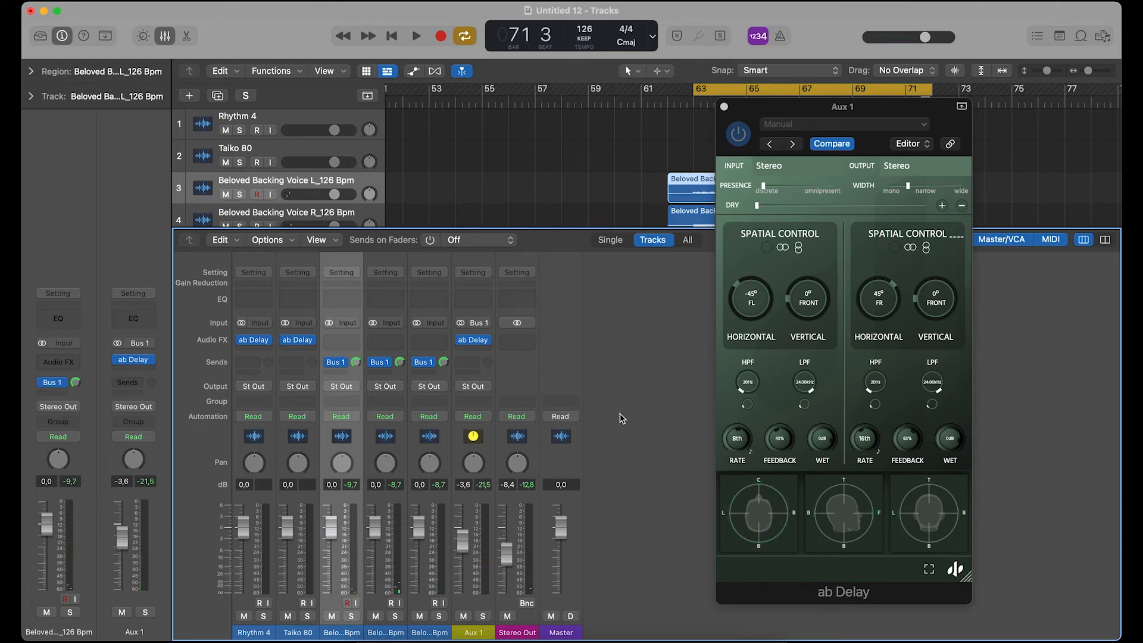
- Add a third and fourth delay placed back left and back right, and set the fourth's rate to 16th
click(943, 206)
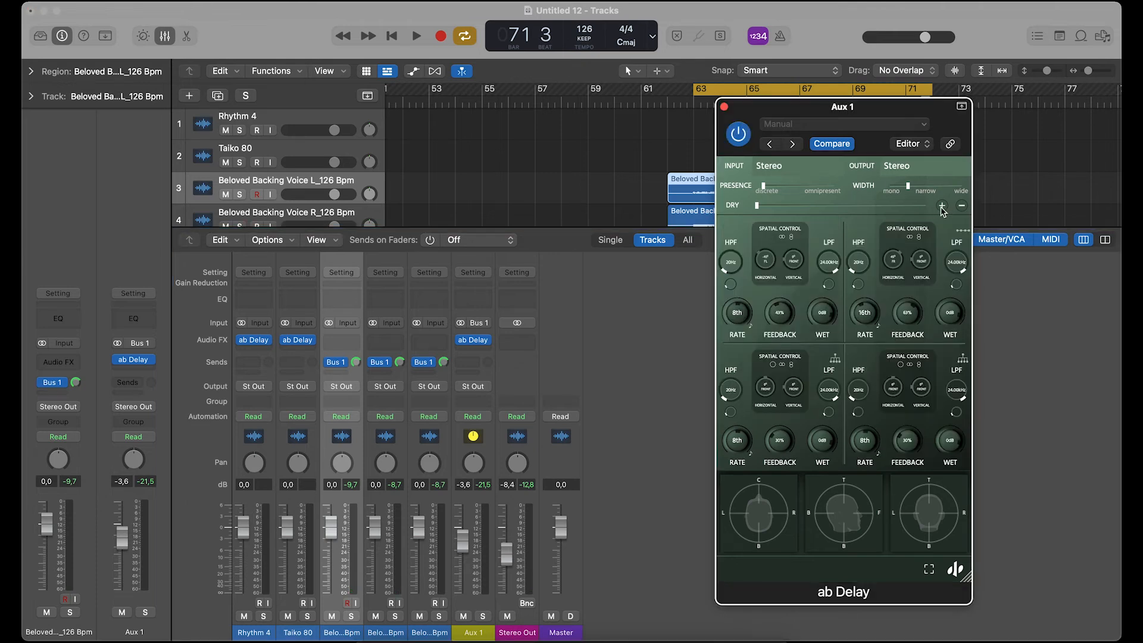
drag(766, 389, 780, 448)
drag(893, 391, 889, 335)
drag(874, 441, 874, 464)
- Play the four delays briefly, stop, and turn off the Middle signal in the third and fourth delays
key(space)
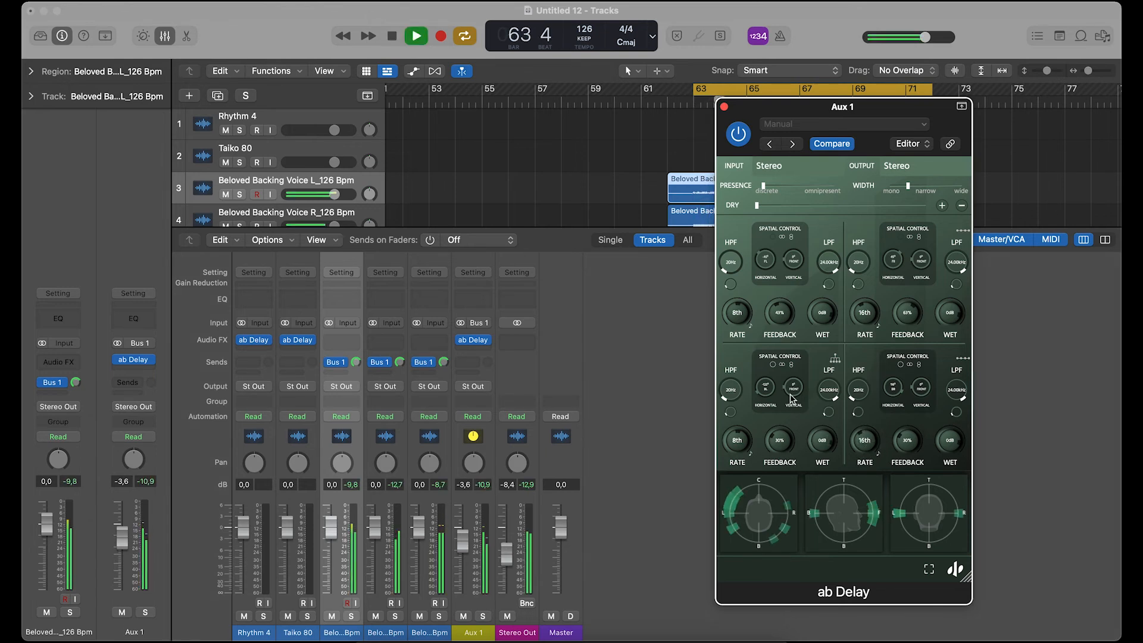
key(space)
click(773, 366)
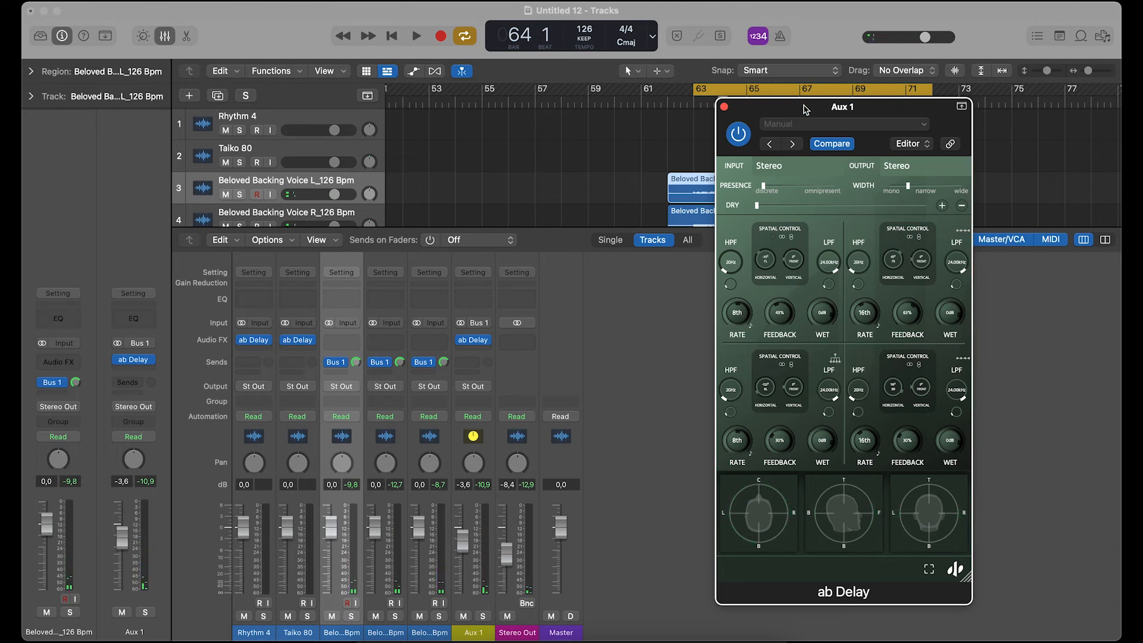
- Hide the plug-in window's header, enlarge the window, and play the vocals through all four delays before stopping
click(962, 106)
drag(913, 103, 806, 18)
drag(861, 450, 1022, 605)
key(space)
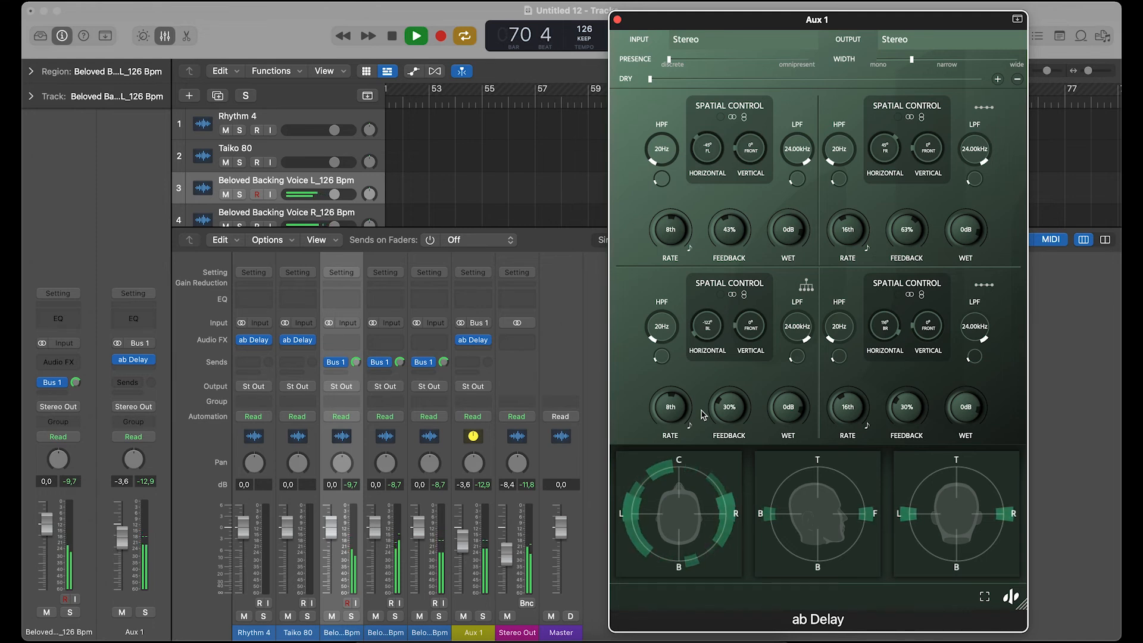
key(space)
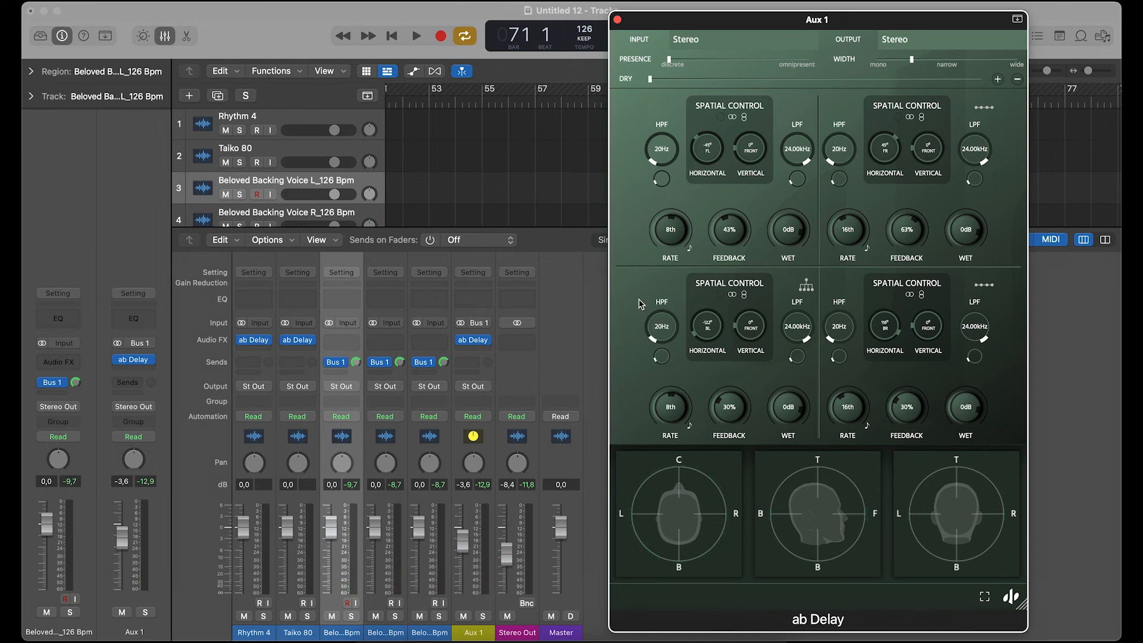
- Raise the four delays' high-pass filters to 790 Hz, 326 Hz, 373 Hz and 289 Hz, fine-tuning during playback, and stop
drag(650, 158, 639, 83)
drag(846, 170, 825, 111)
drag(662, 327, 671, 274)
drag(831, 322, 832, 269)
key(space)
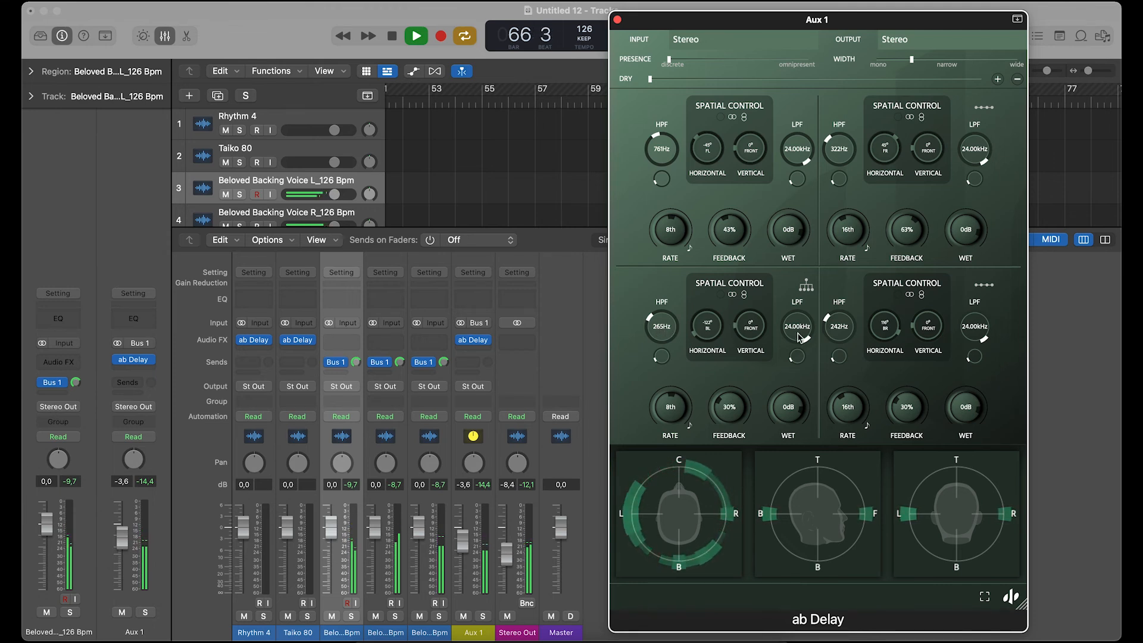
drag(655, 325, 656, 318)
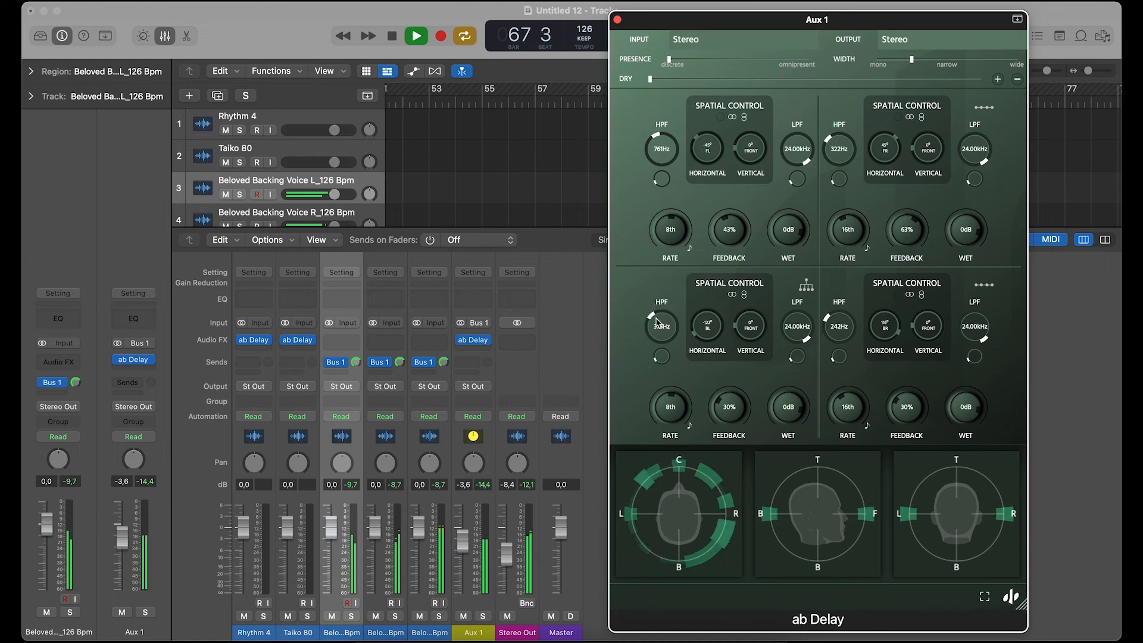
drag(653, 148, 653, 144)
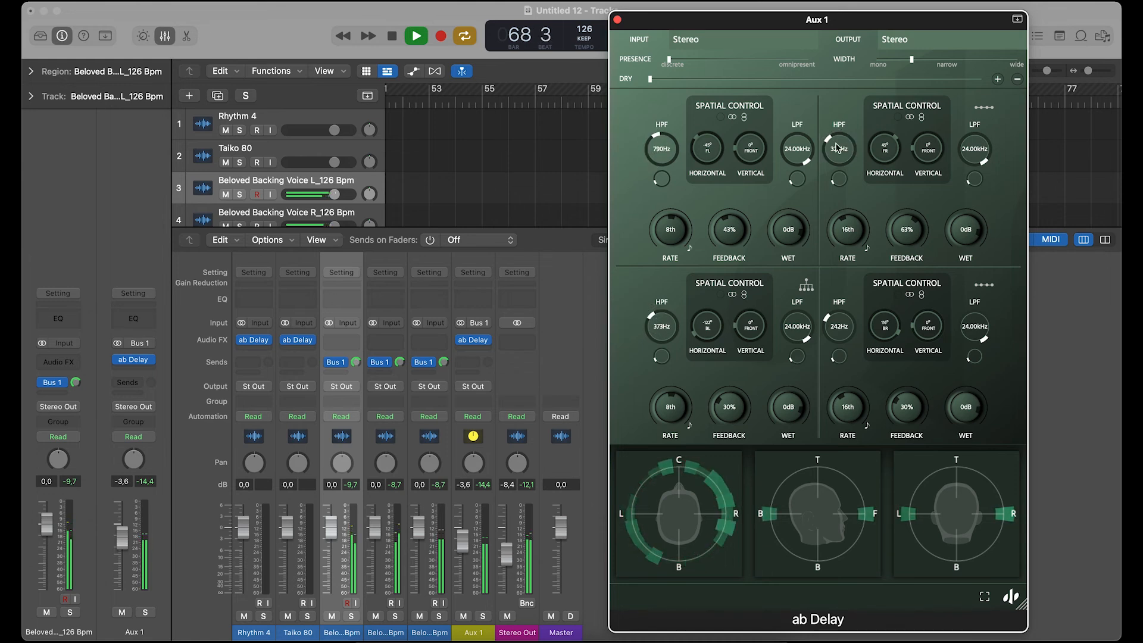
drag(839, 326, 839, 319)
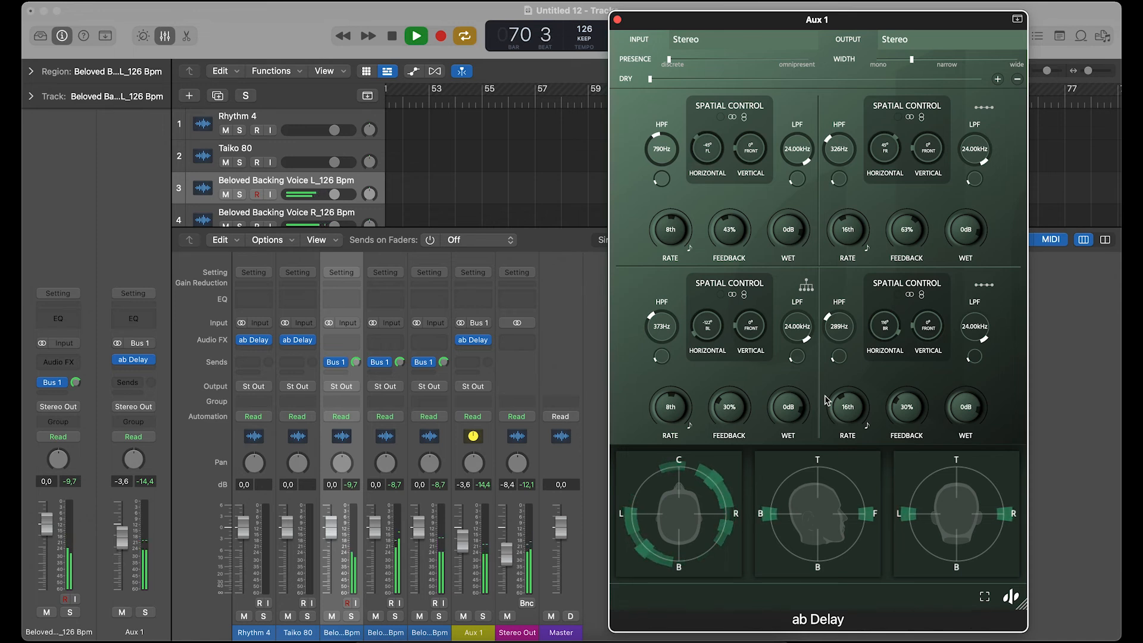
key(space)
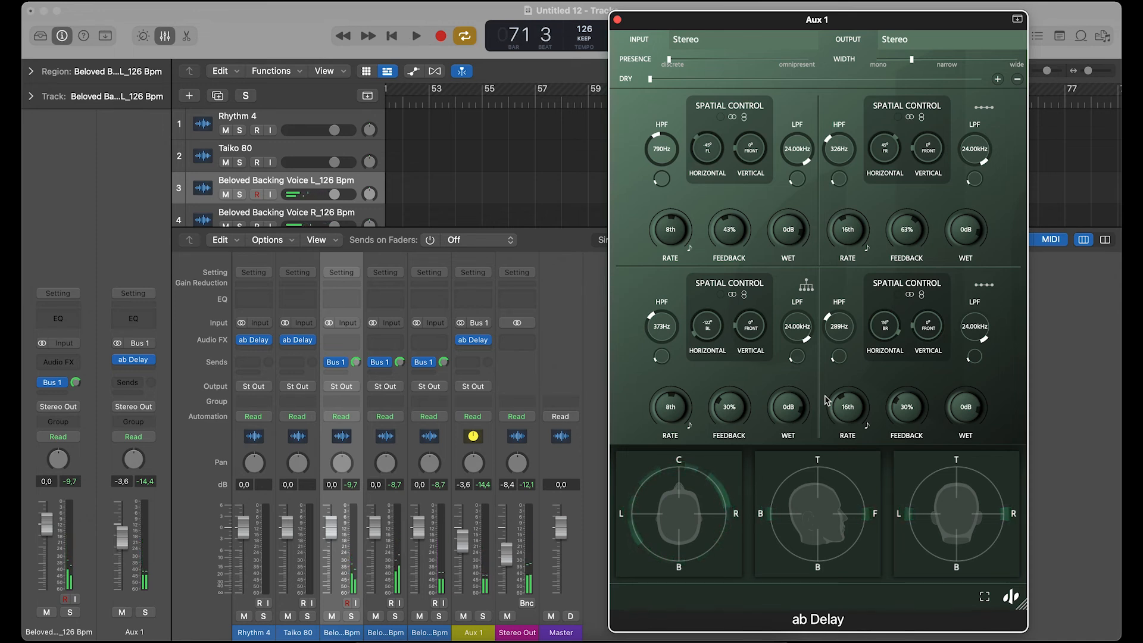
- Play the vocals while raising the four delays' feedback to 60%, 66%, 50% and 49%, and shift the plug-in window to uncover the cycle region
key(space)
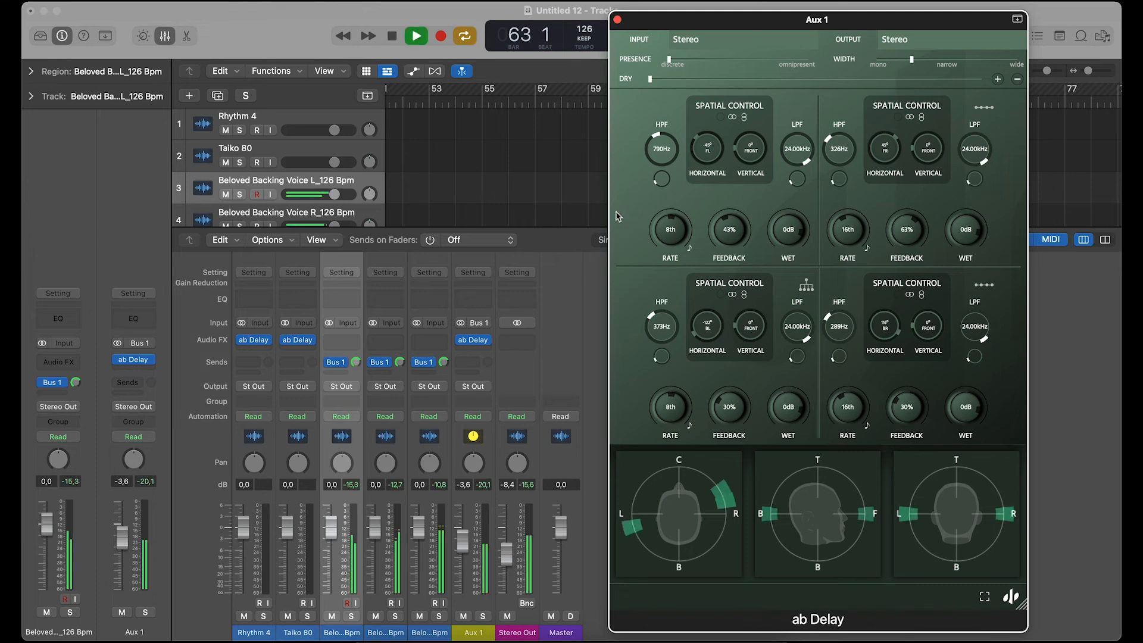
drag(730, 410, 727, 378)
drag(895, 417, 894, 388)
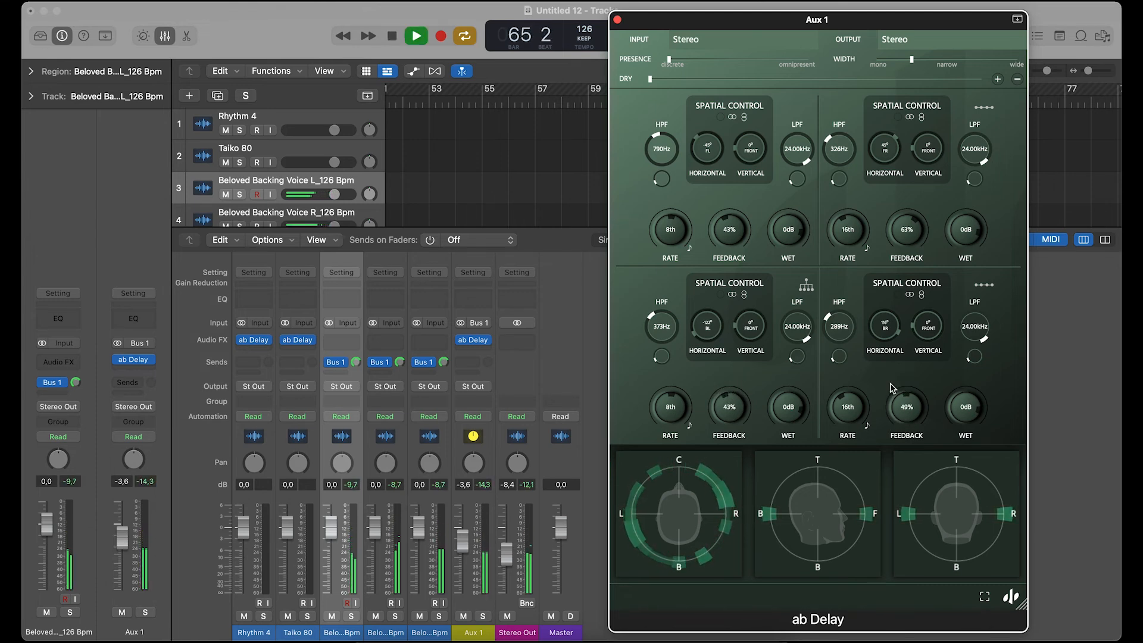
drag(906, 240, 904, 234)
drag(729, 238, 728, 203)
drag(743, 402, 744, 393)
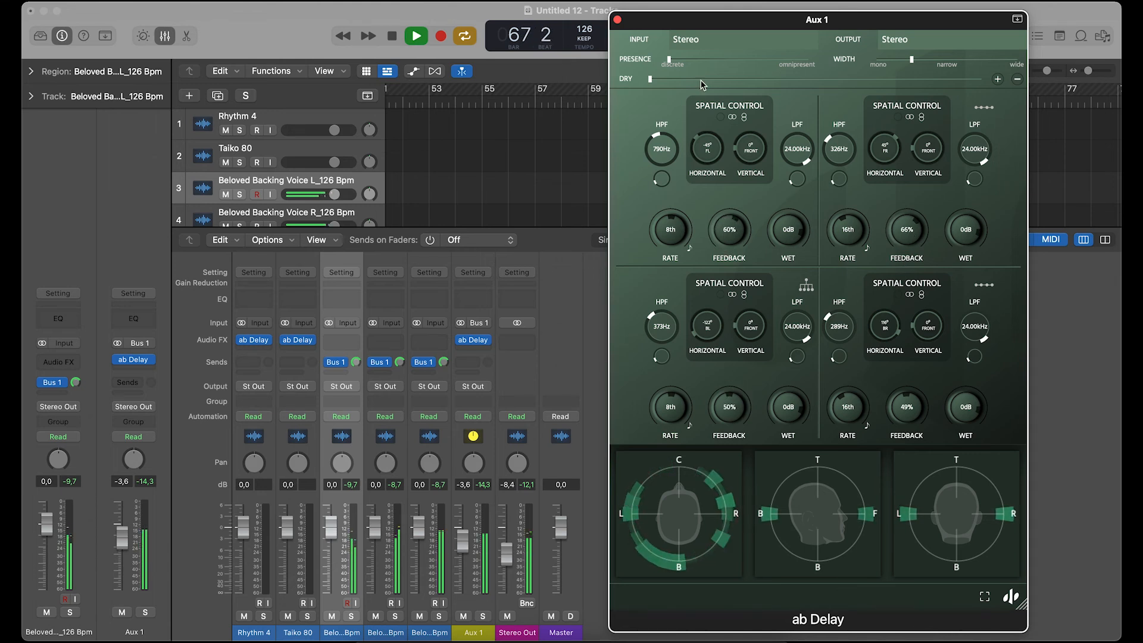
drag(708, 23, 551, 31)
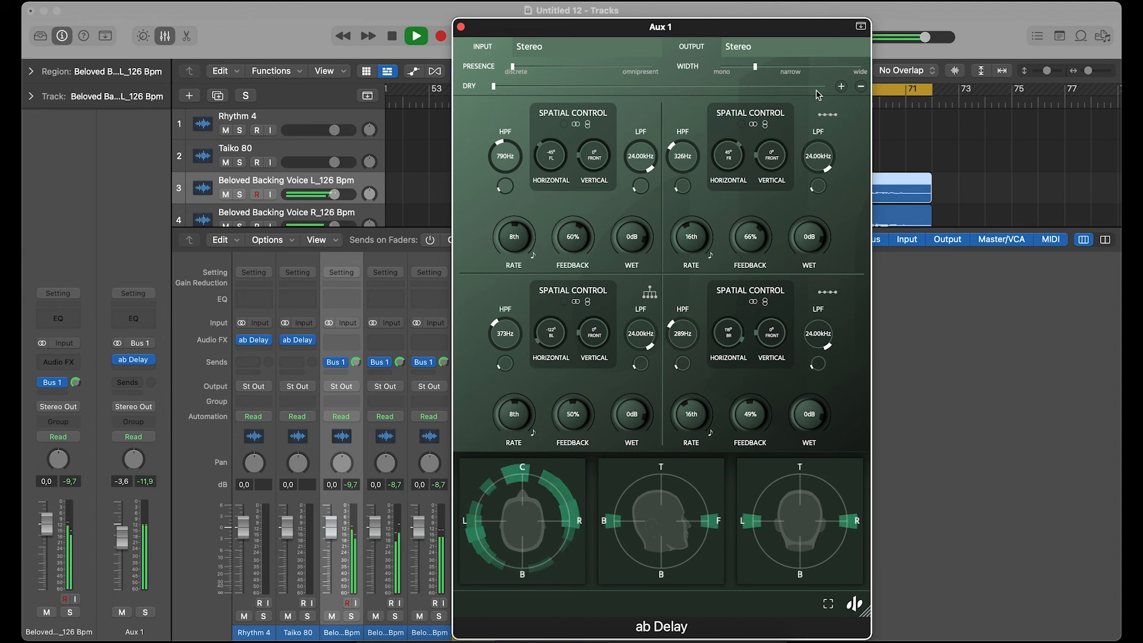
click(883, 90)
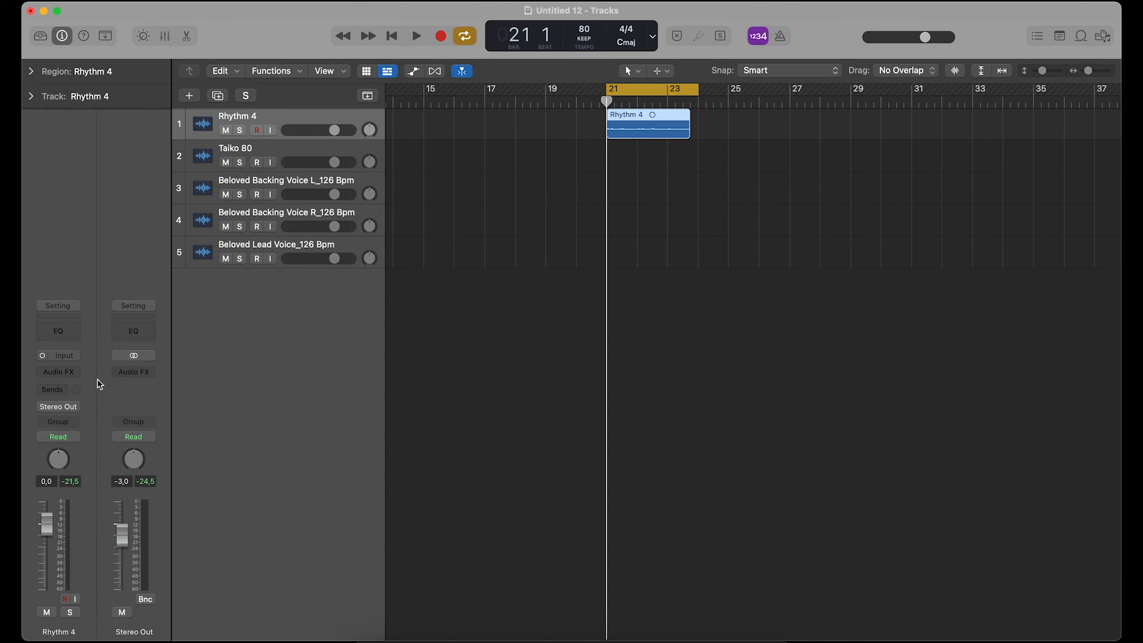
- Insert a mono ab Delay on the Rhythm 4 track and place its window clear of the Rhythm 4 region
click(59, 372)
mouse_move(72, 409)
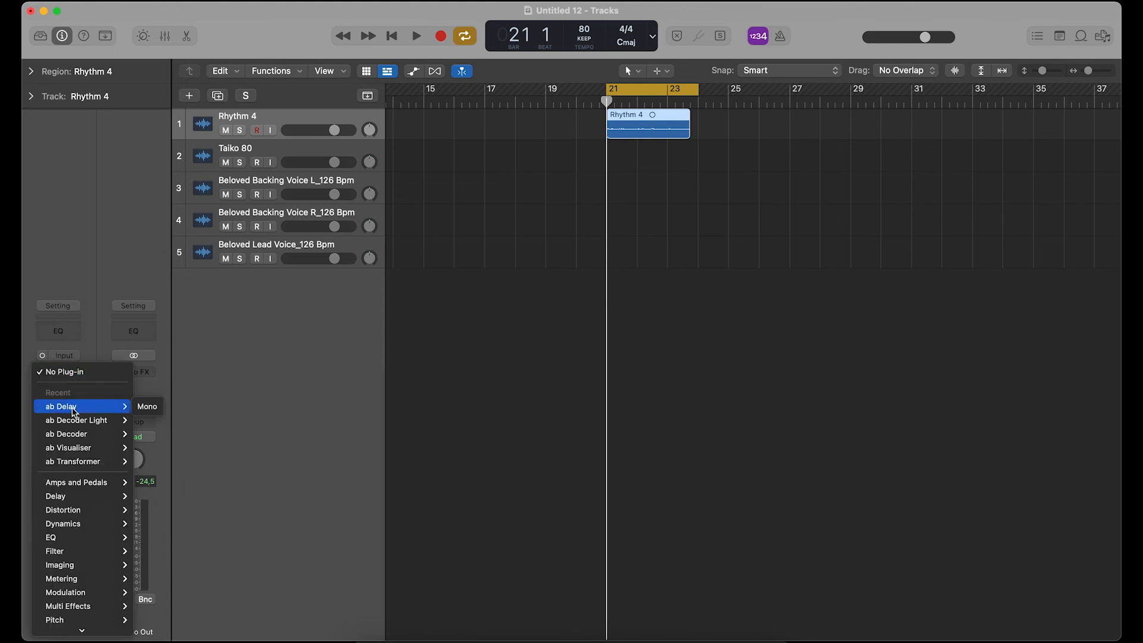
click(149, 406)
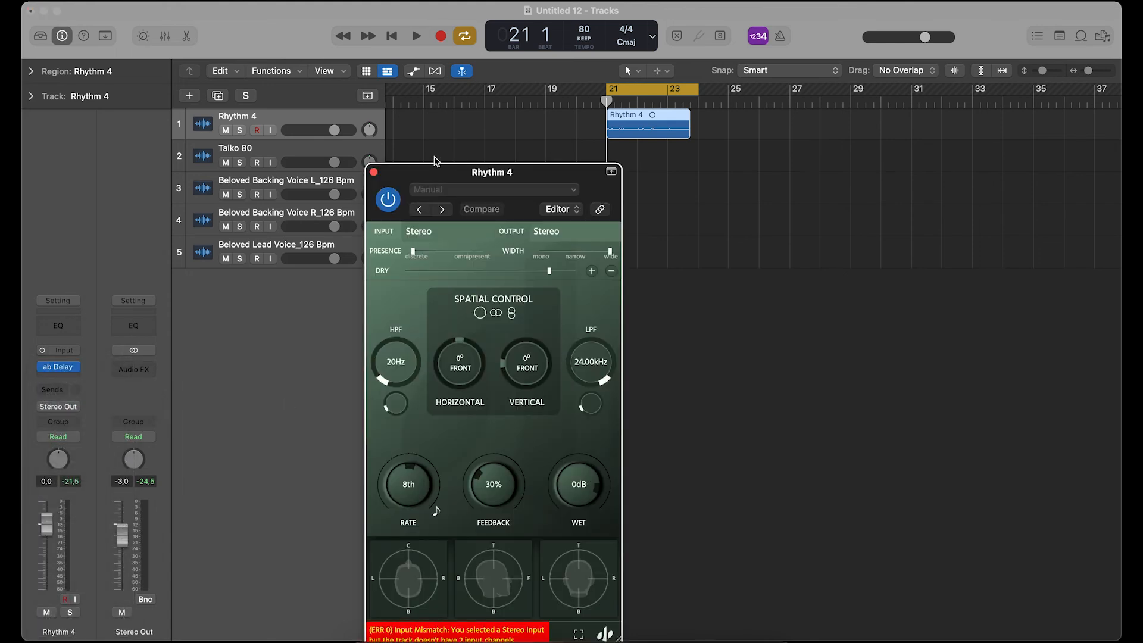
drag(441, 173, 839, 54)
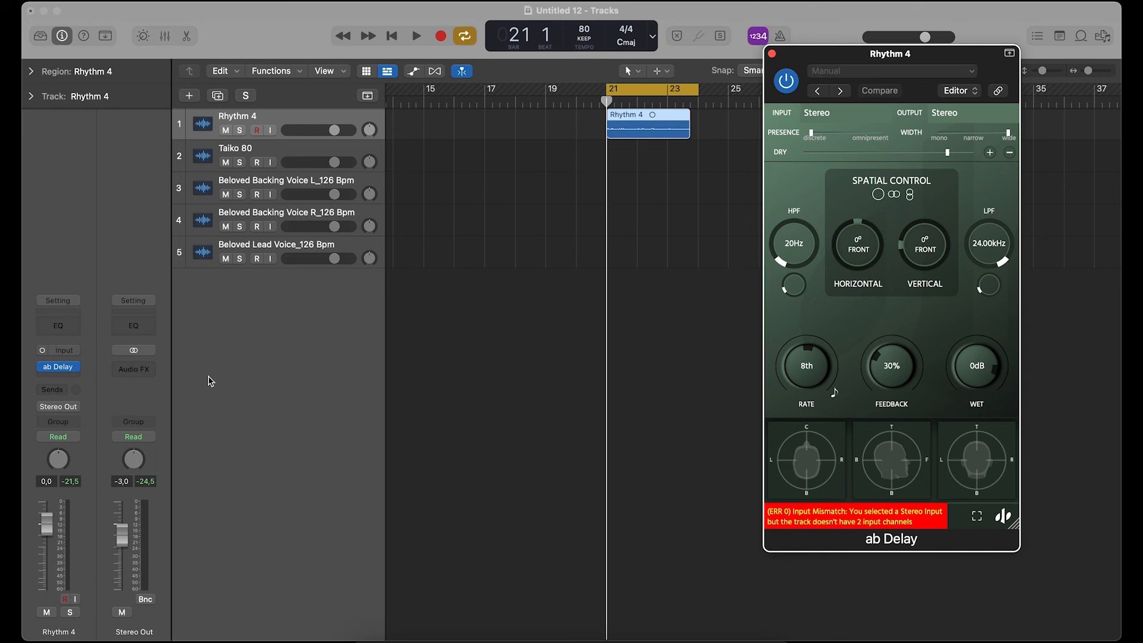
- Switch the Rhythm 4 channel to stereo, reopen its ab Delay window, and set the plug-in's input to Mono
click(42, 351)
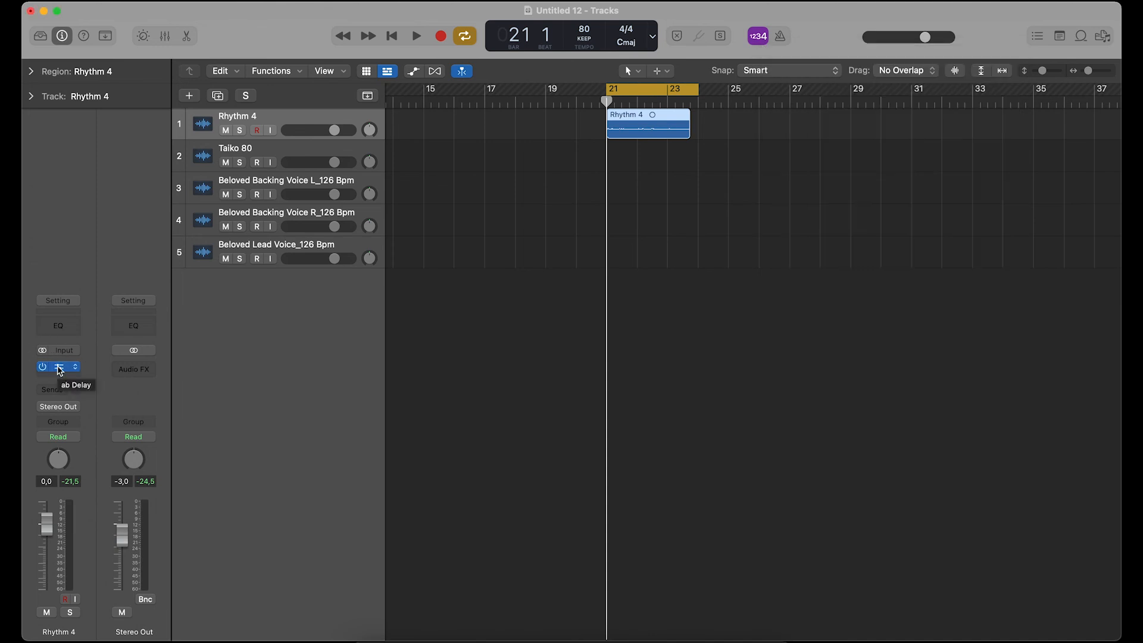
click(59, 368)
drag(432, 174, 844, 80)
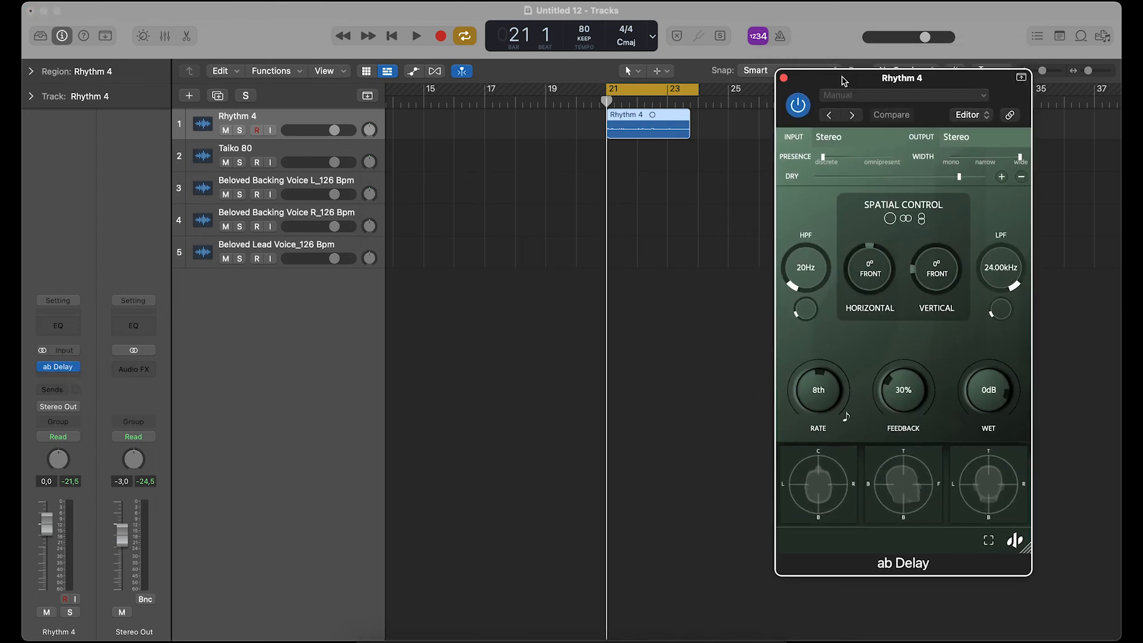
click(824, 140)
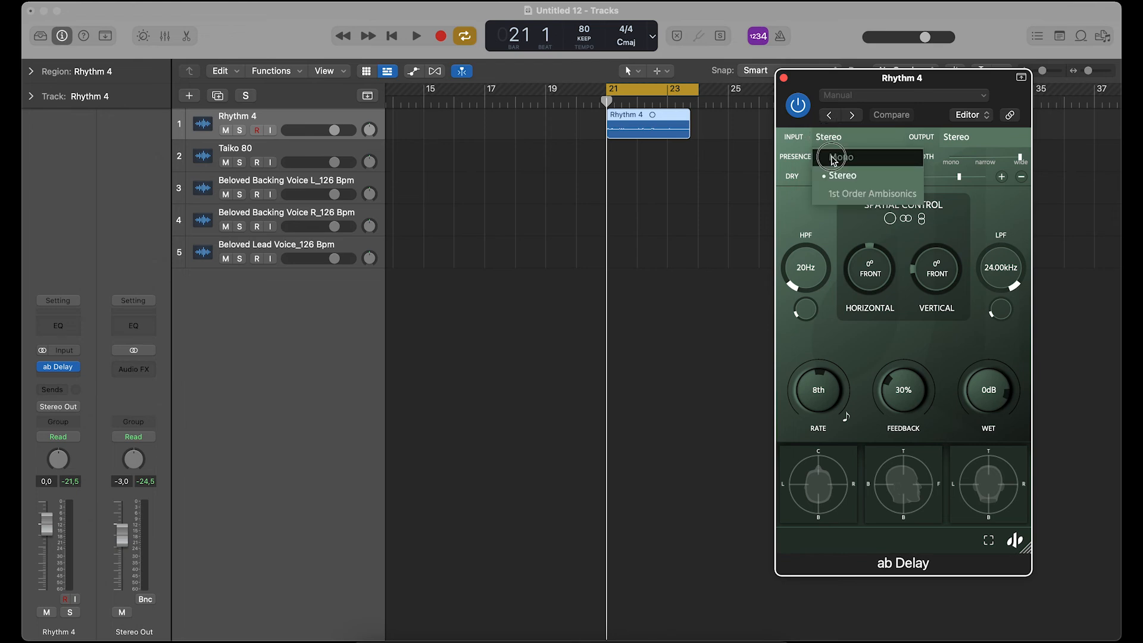
click(832, 159)
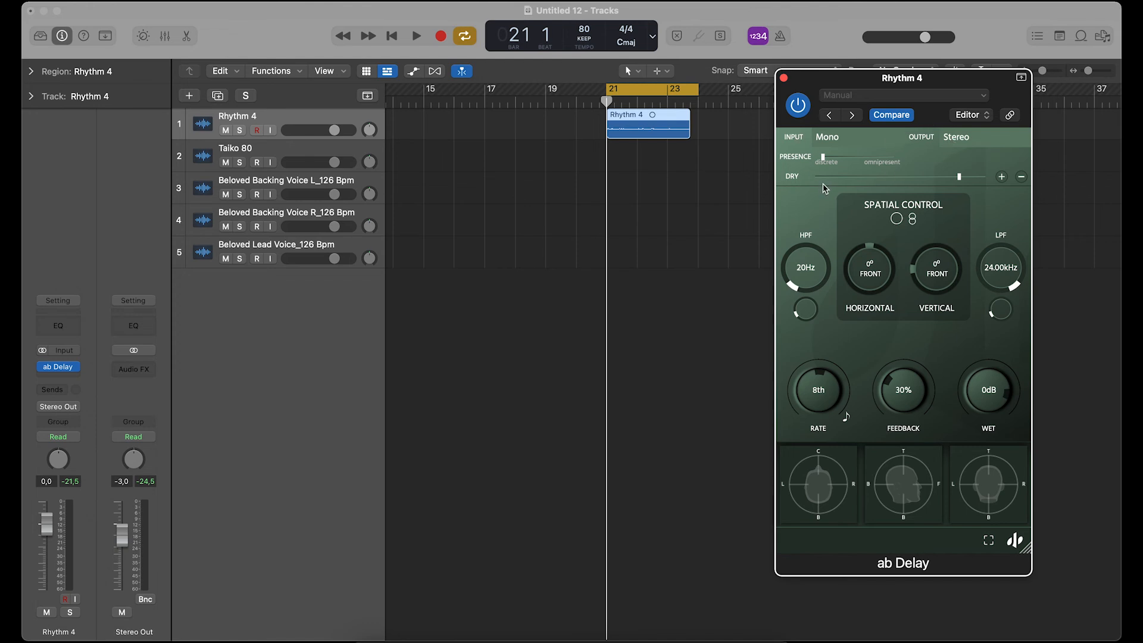
- Compare the rhythm loop with the delay's wet level at -144 dB and at 0 dB, then return the playhead to bar 21
drag(988, 393, 1027, 558)
key(space)
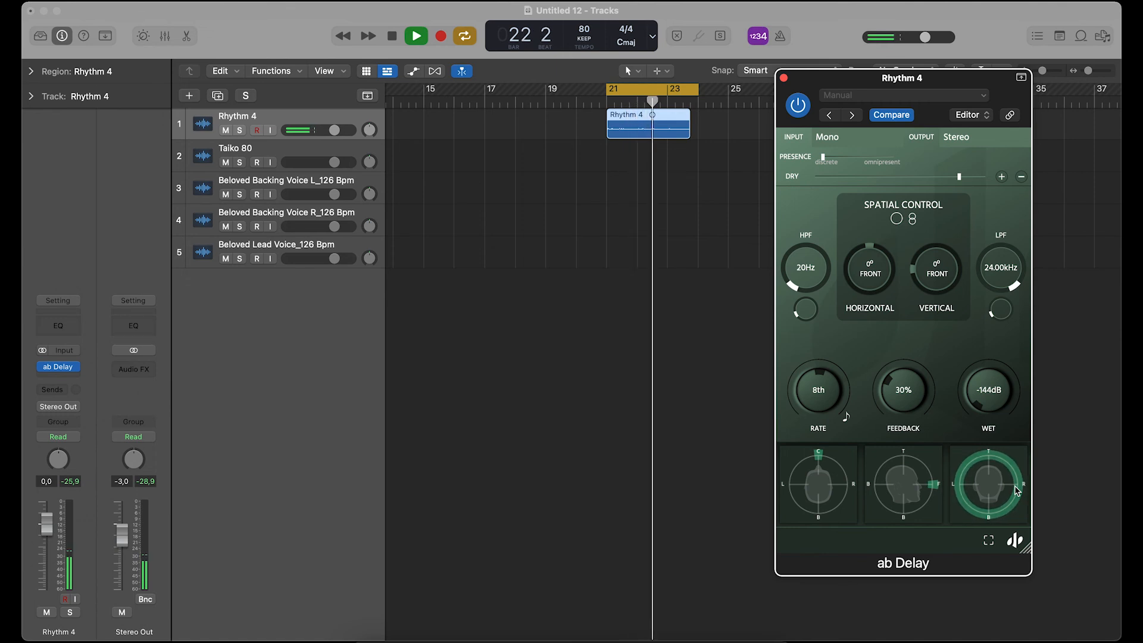
key(space)
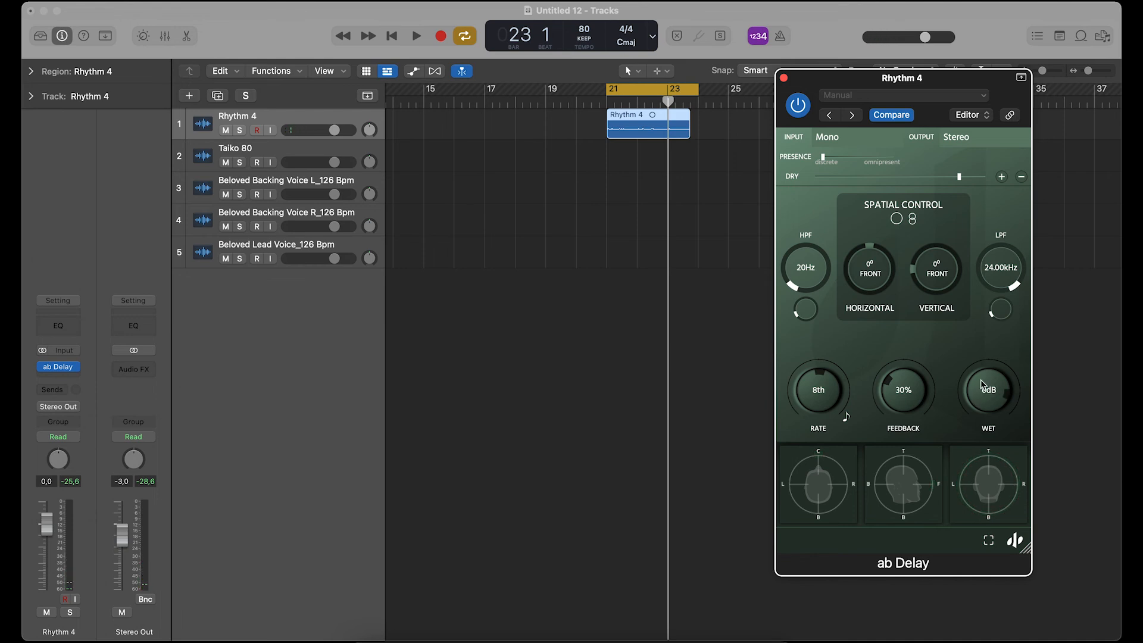
key(space)
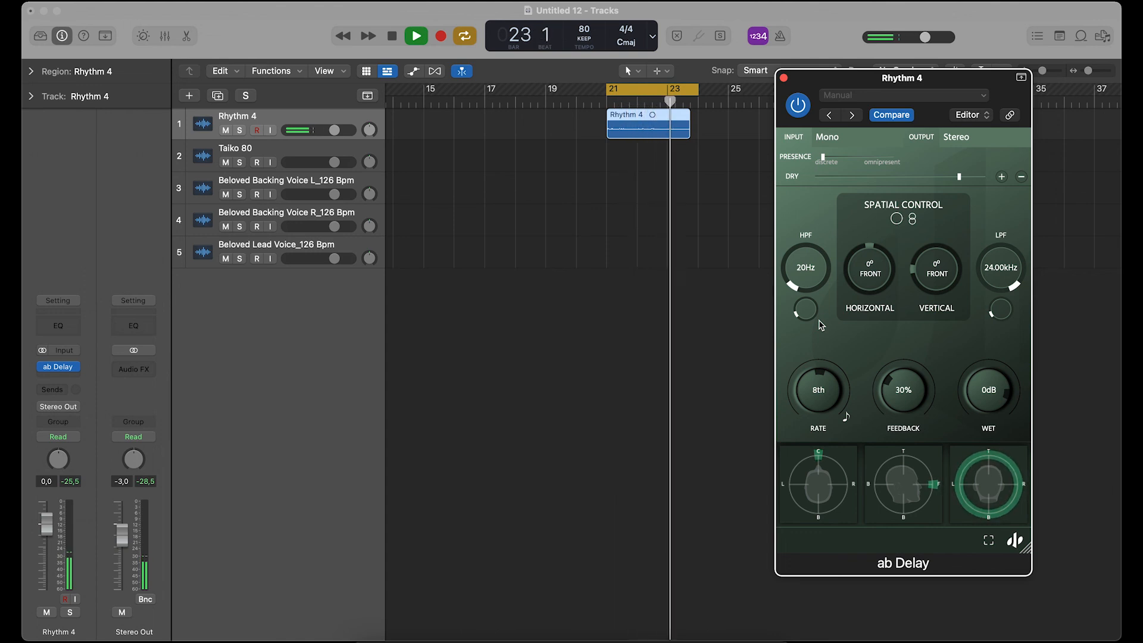
key(space)
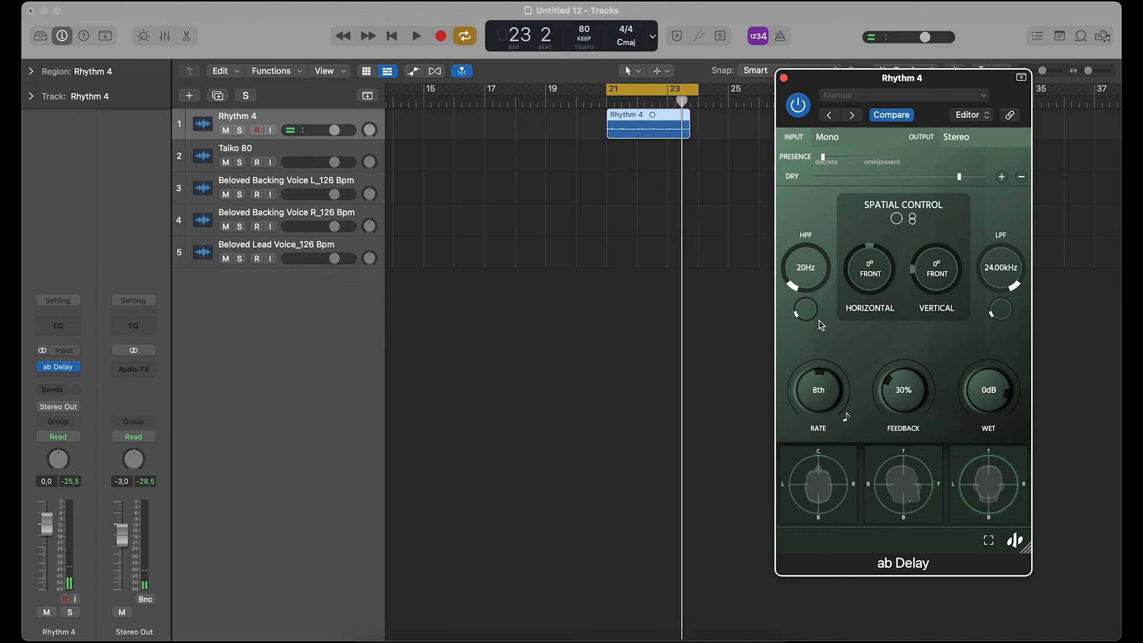
click(610, 102)
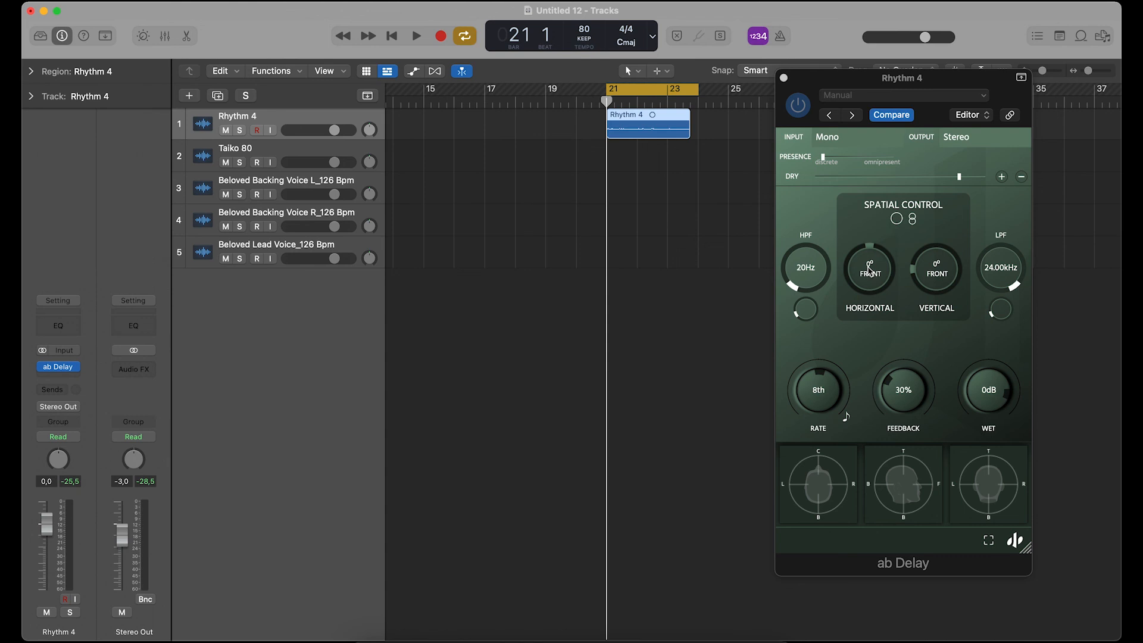
- Place the delay front left at -46° horizontally, play the loop to hear it, and stop
drag(866, 267, 869, 286)
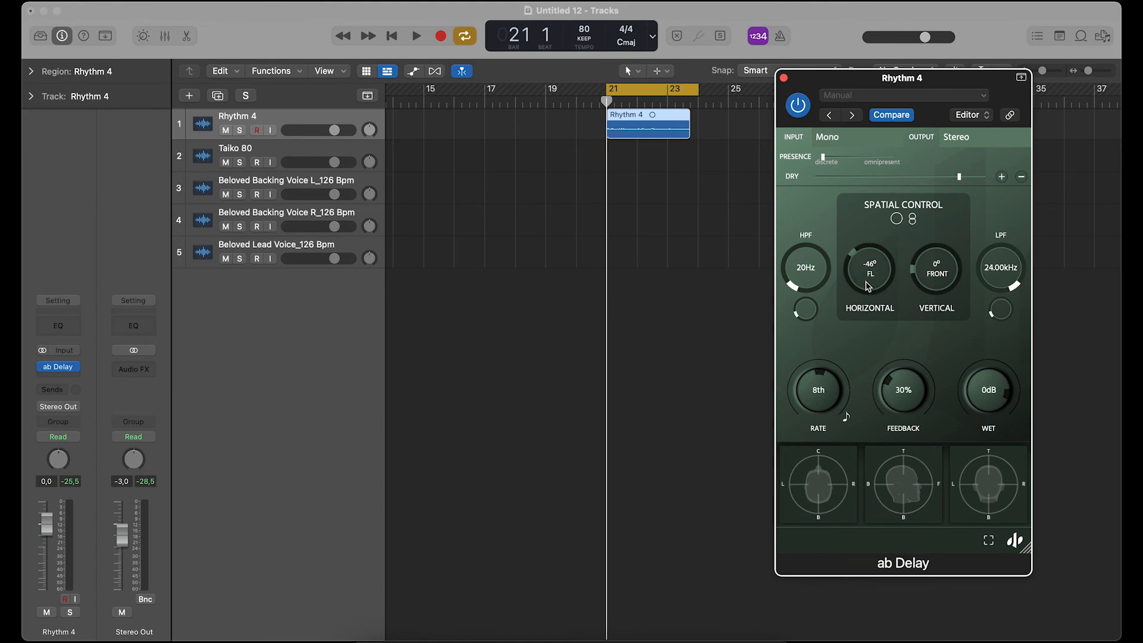
key(space)
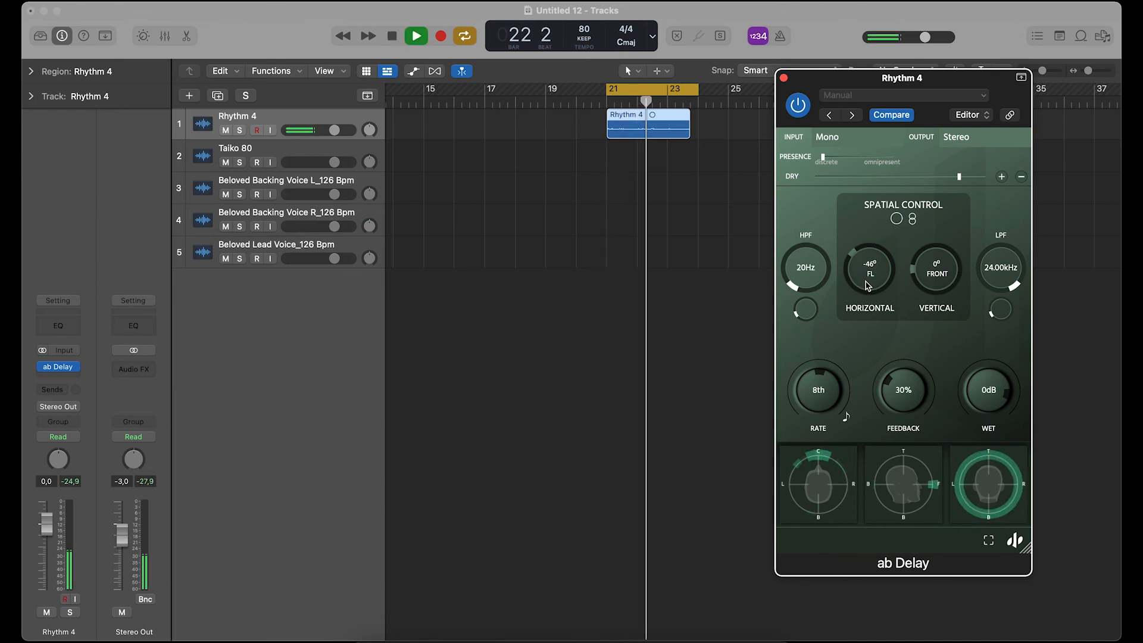
key(space)
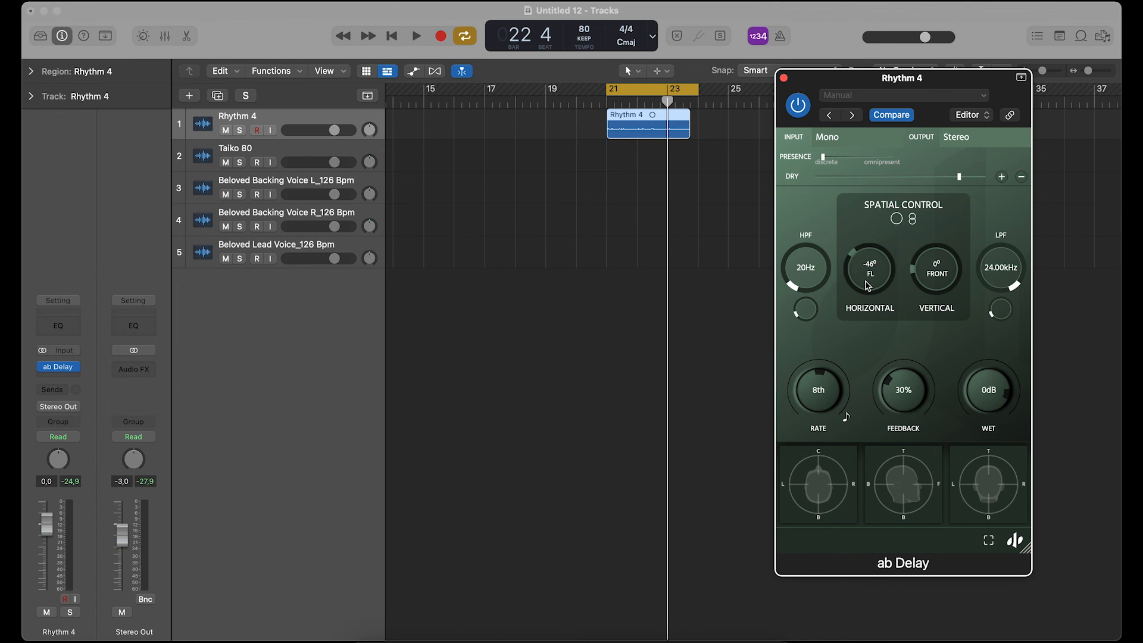
- Add a second delay, place it front right at 43° horizontally, and start playback
click(1002, 177)
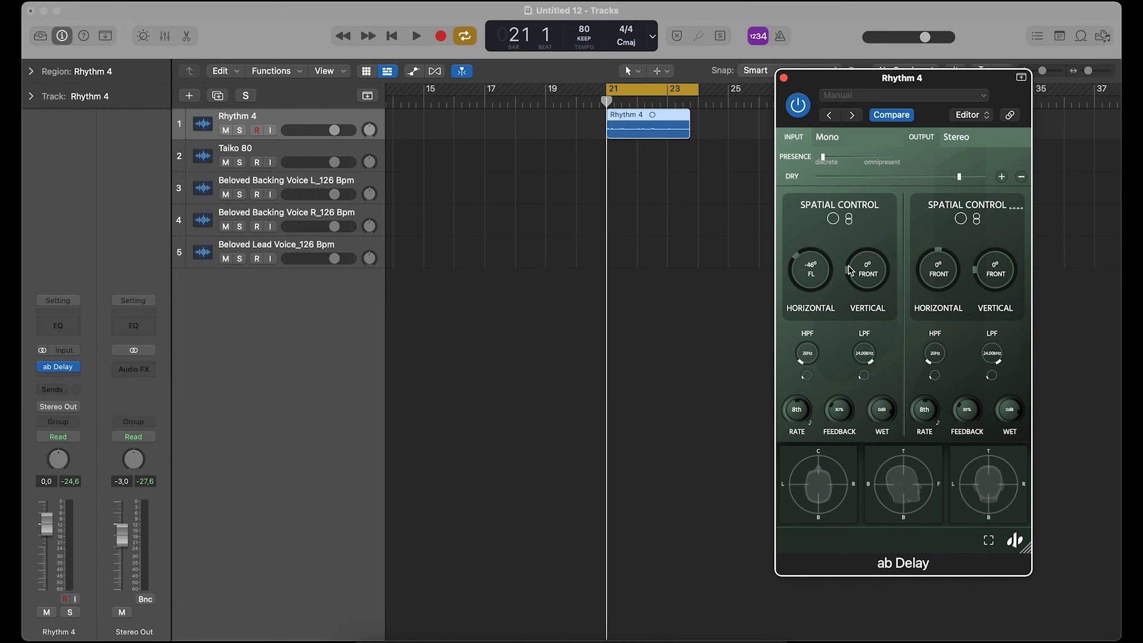
drag(949, 249, 948, 257)
key(space)
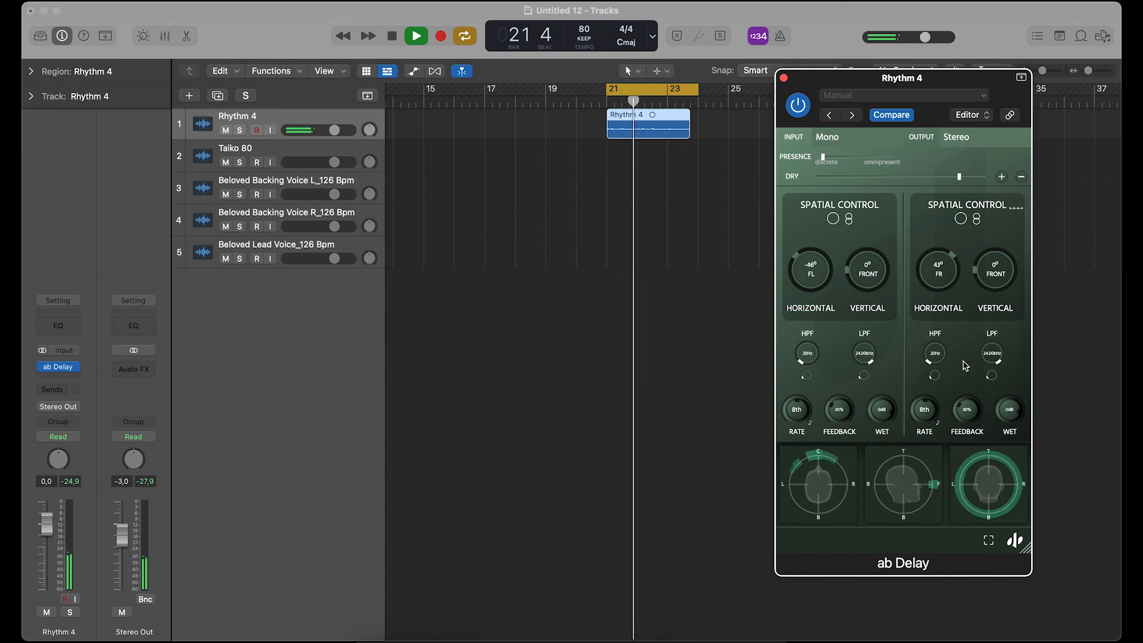
- Set the first two delays' feedback to 50% and 62% and wet levels to about -17 dB and -19 dB, then stop and rewind to bar 21
drag(973, 414, 969, 348)
drag(839, 410, 838, 384)
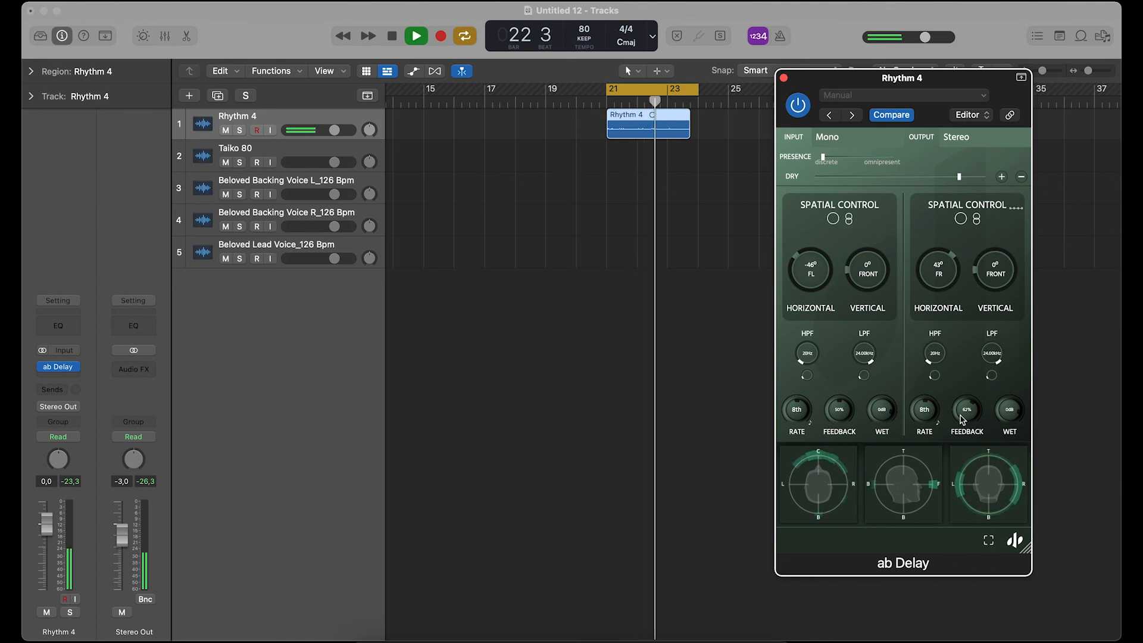
drag(1012, 422, 1013, 456)
drag(882, 416, 889, 443)
key(space)
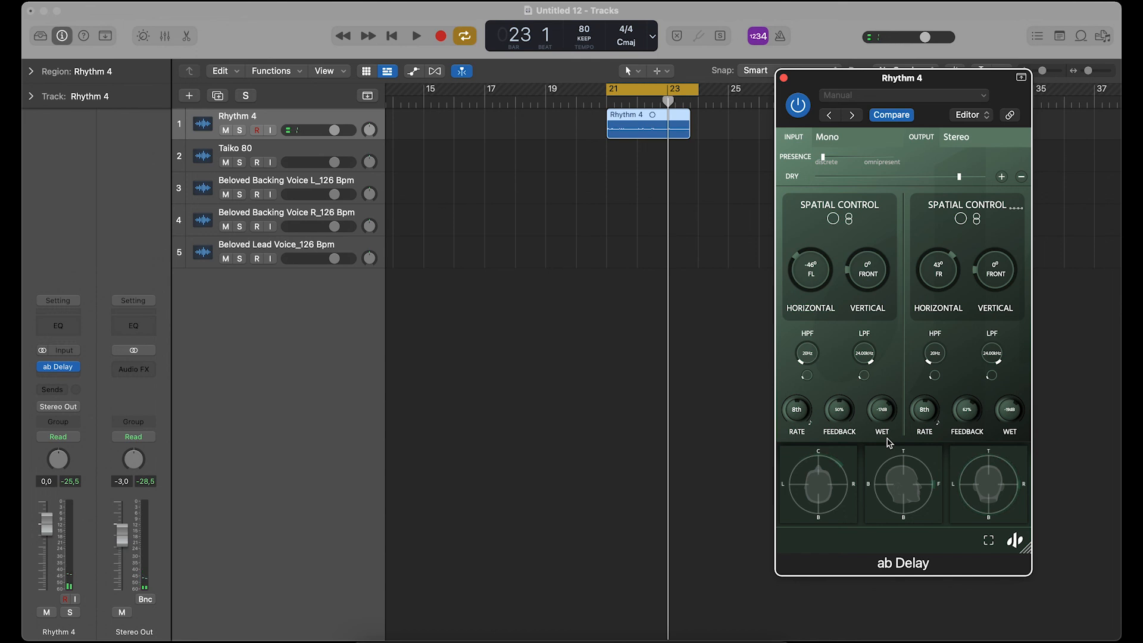
click(607, 99)
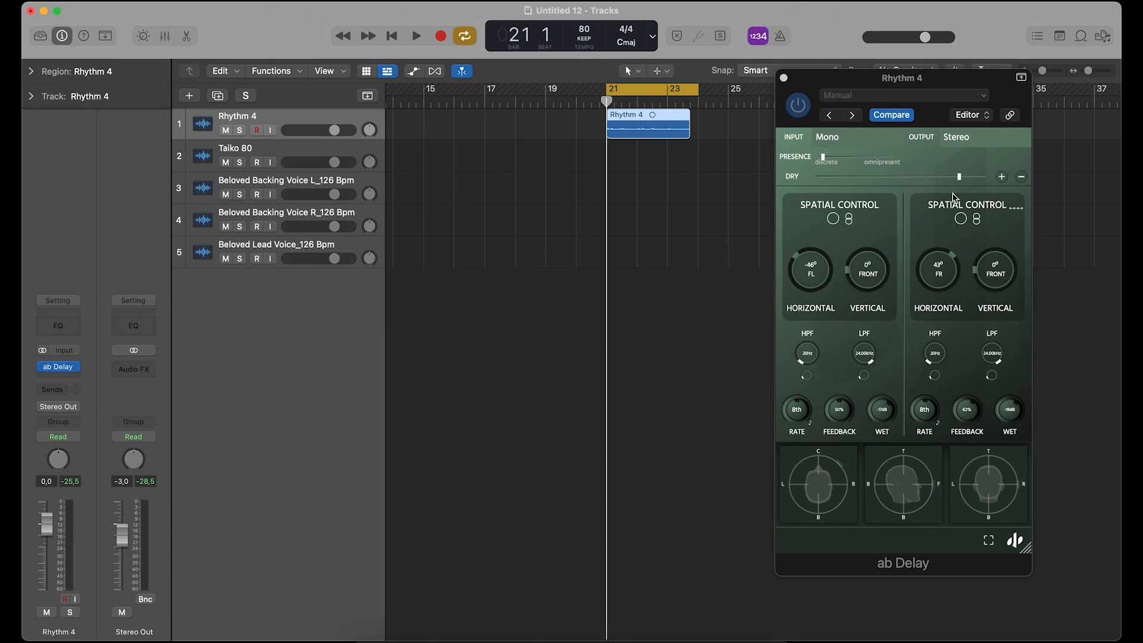
- Add a third and a fourth delay, placing the third back left and the fourth back right horizontally
click(1003, 182)
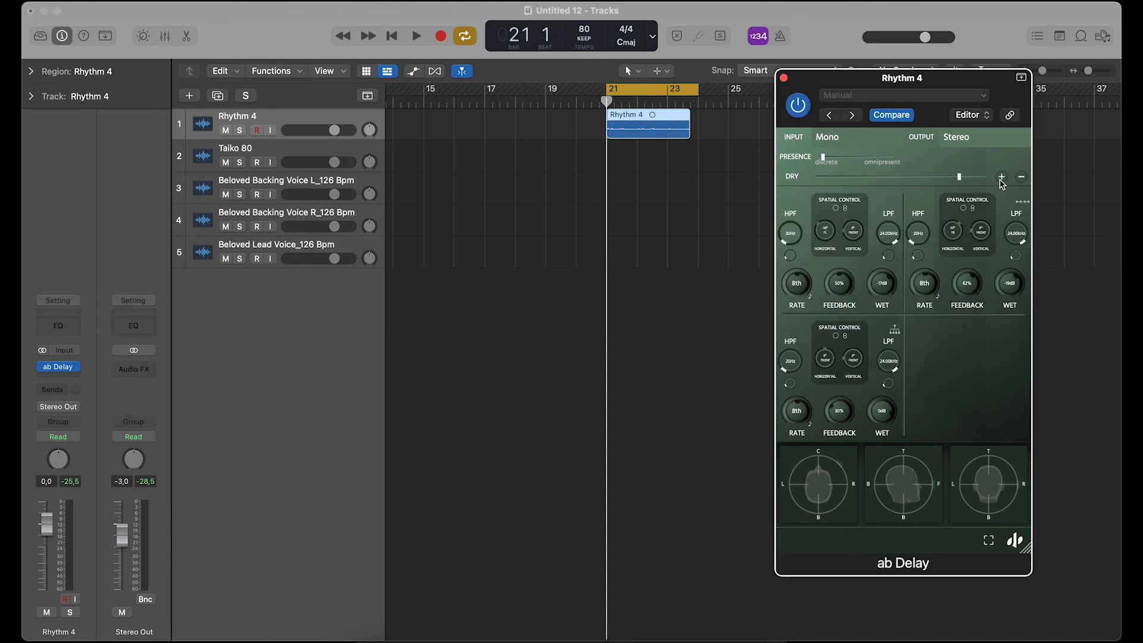
click(1003, 179)
drag(821, 365, 837, 417)
drag(948, 359, 945, 313)
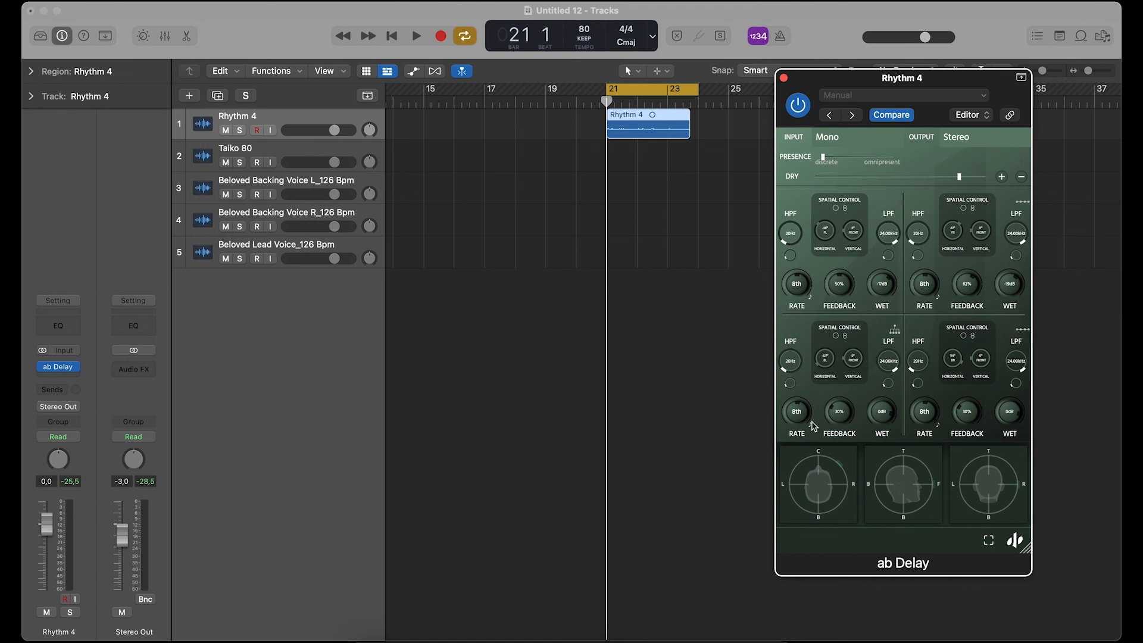
- During playback, set the third and fourth delays' rates to 16th and raise their feedback to 57% and 54%
key(space)
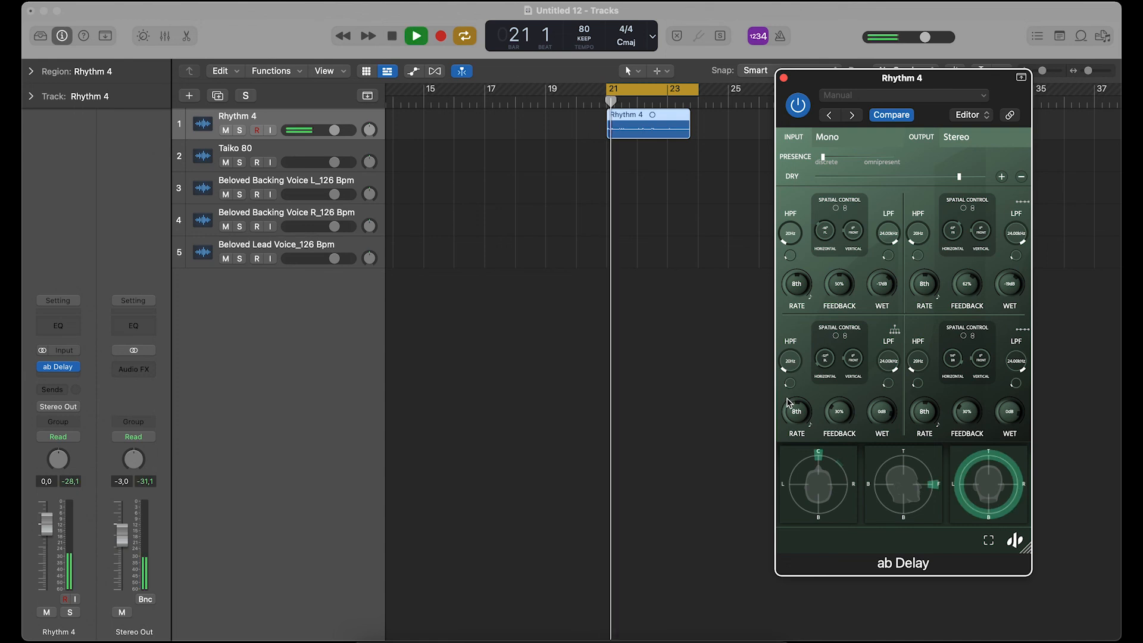
drag(789, 403, 802, 439)
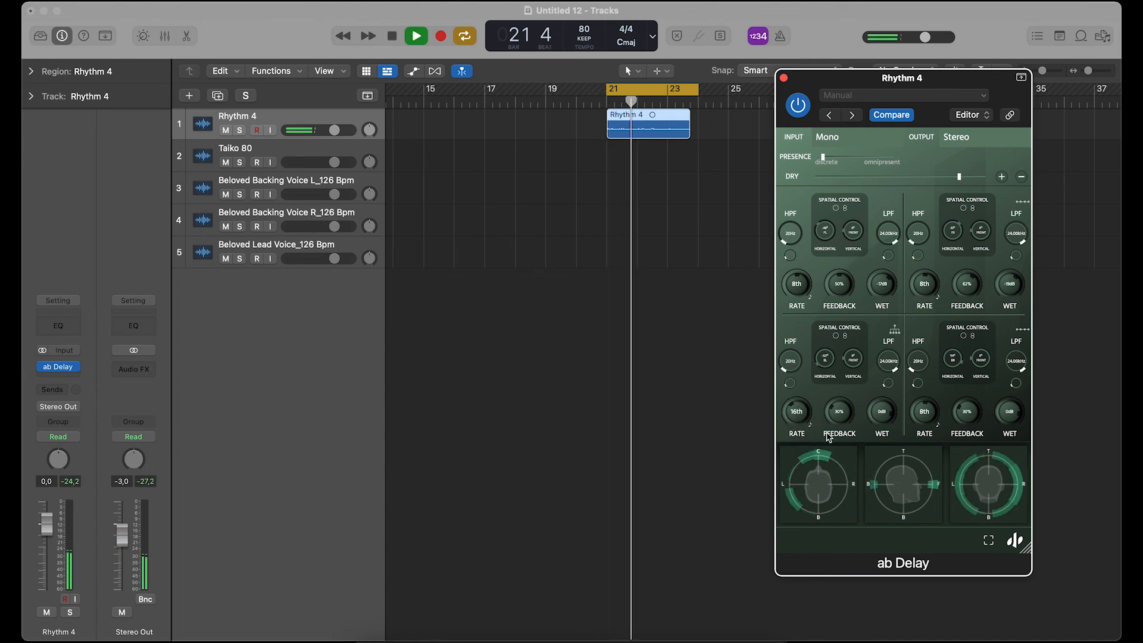
drag(924, 409, 959, 365)
drag(850, 416, 842, 383)
key(space)
- Lower the third and fourth delays' wet levels to about -18 dB and -19 dB while the loop plays, then stop
key(space)
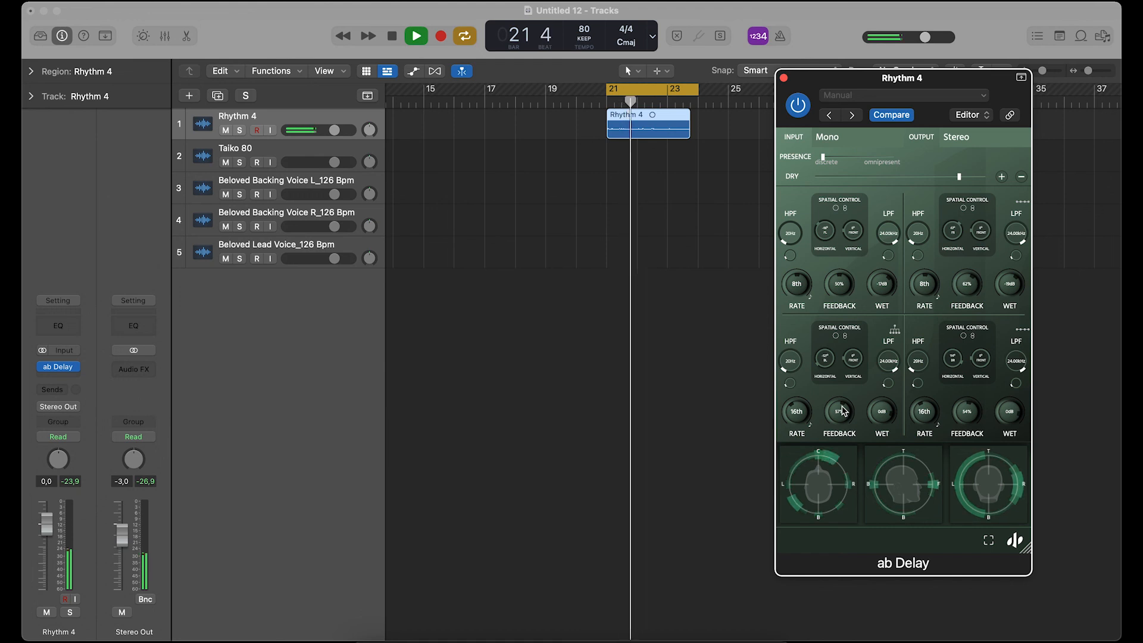
drag(885, 409, 886, 440)
drag(1009, 413, 1010, 435)
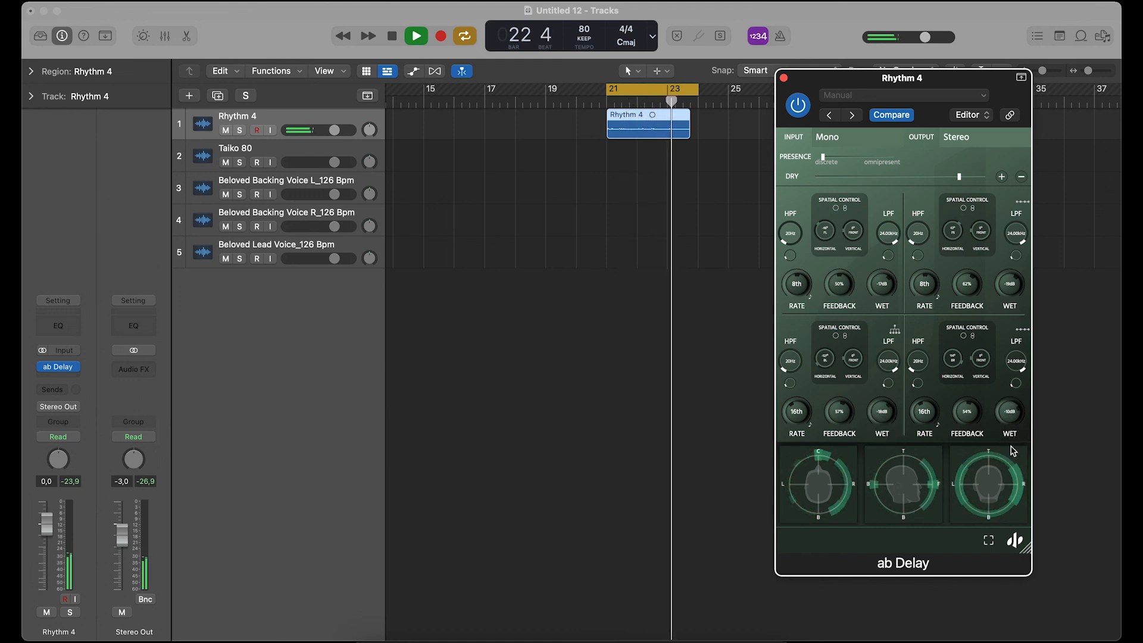
key(space)
- Return the playhead to bar 21, listen to the rhythm loop through all four delays, and stop
click(607, 107)
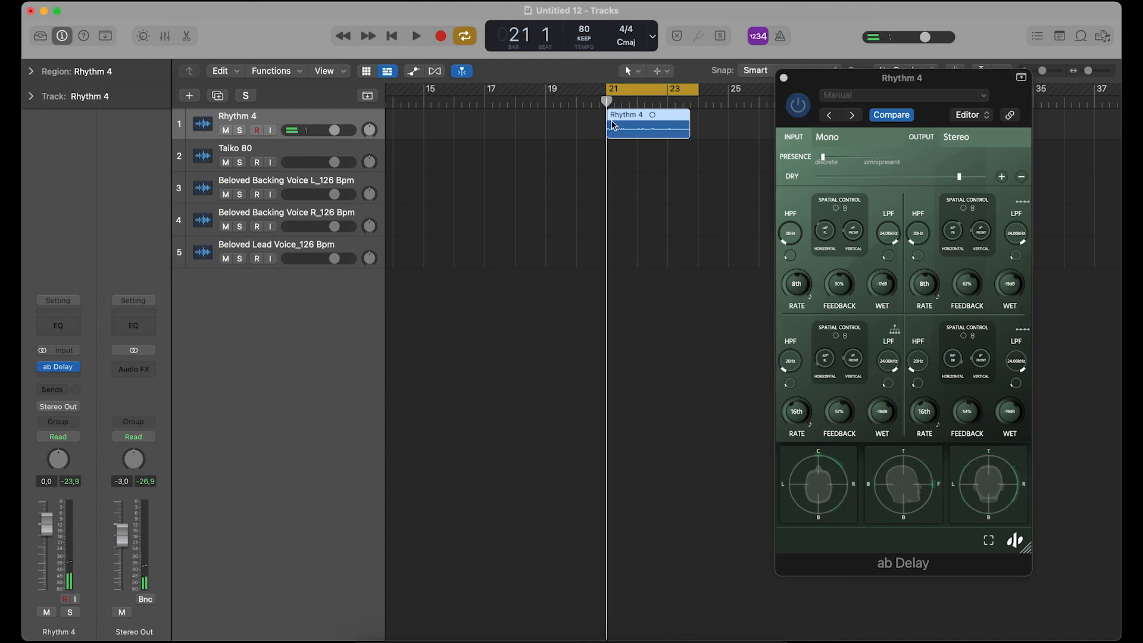
key(space)
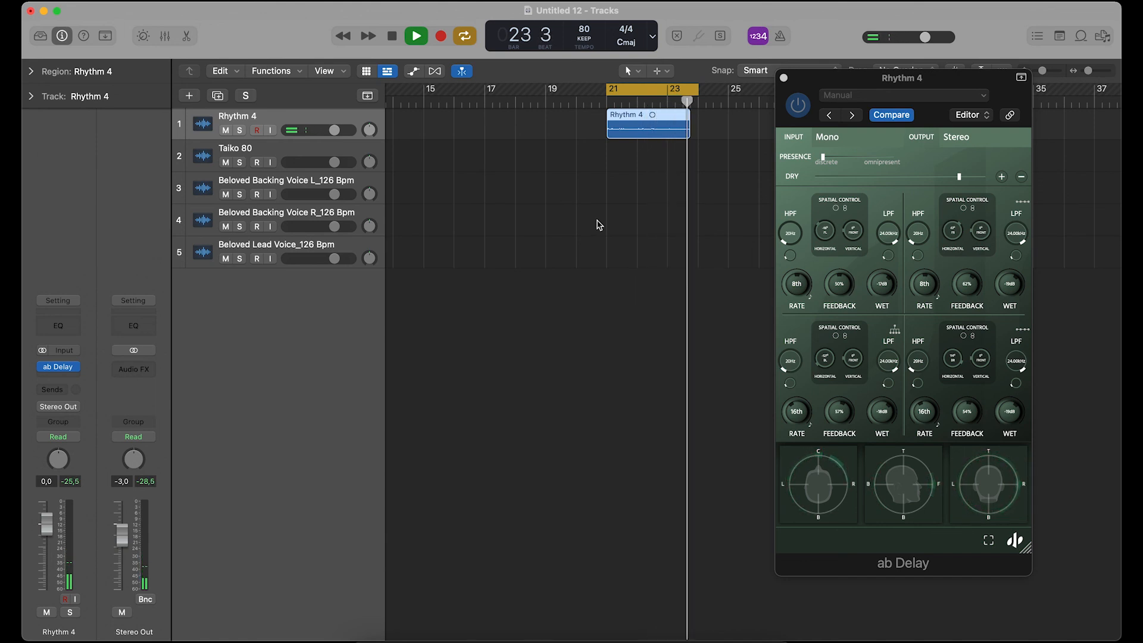
key(space)
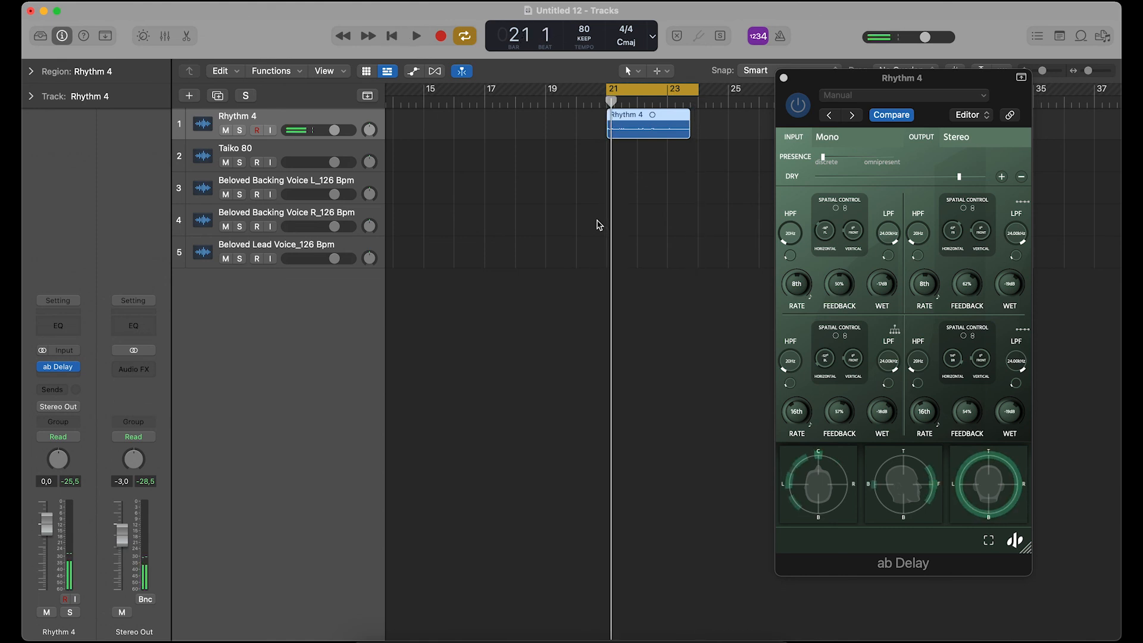